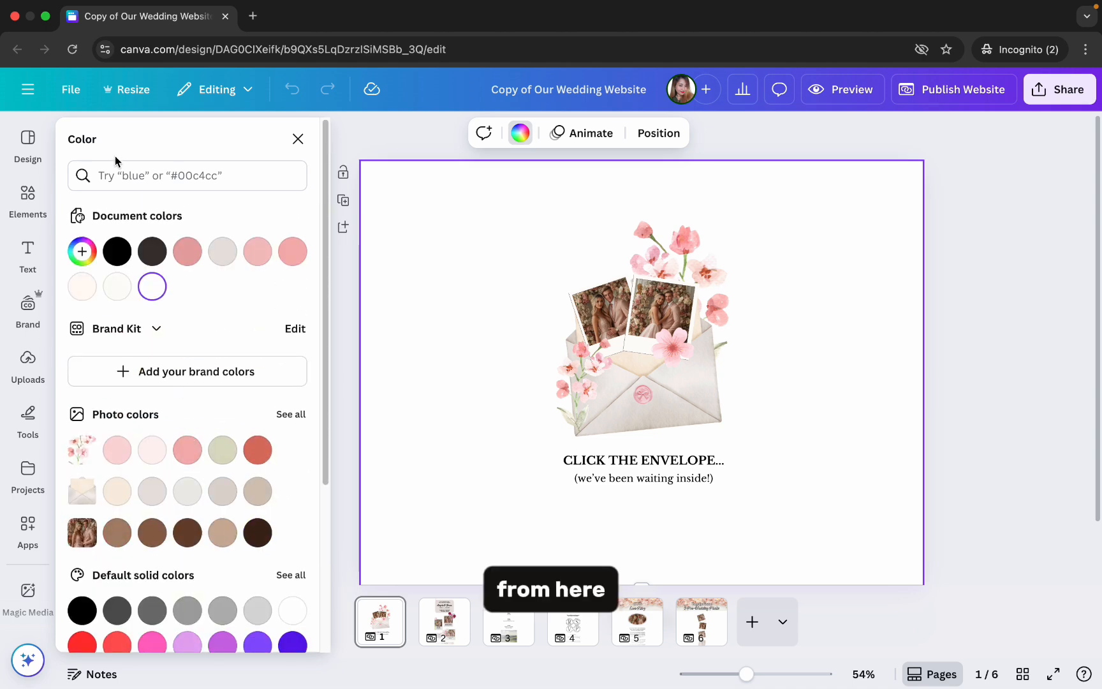
- Try several pink page backgrounds on page 1 and apply the pale pink photo color to all pages
{"action": "left_click", "coordinate": [258, 252]}
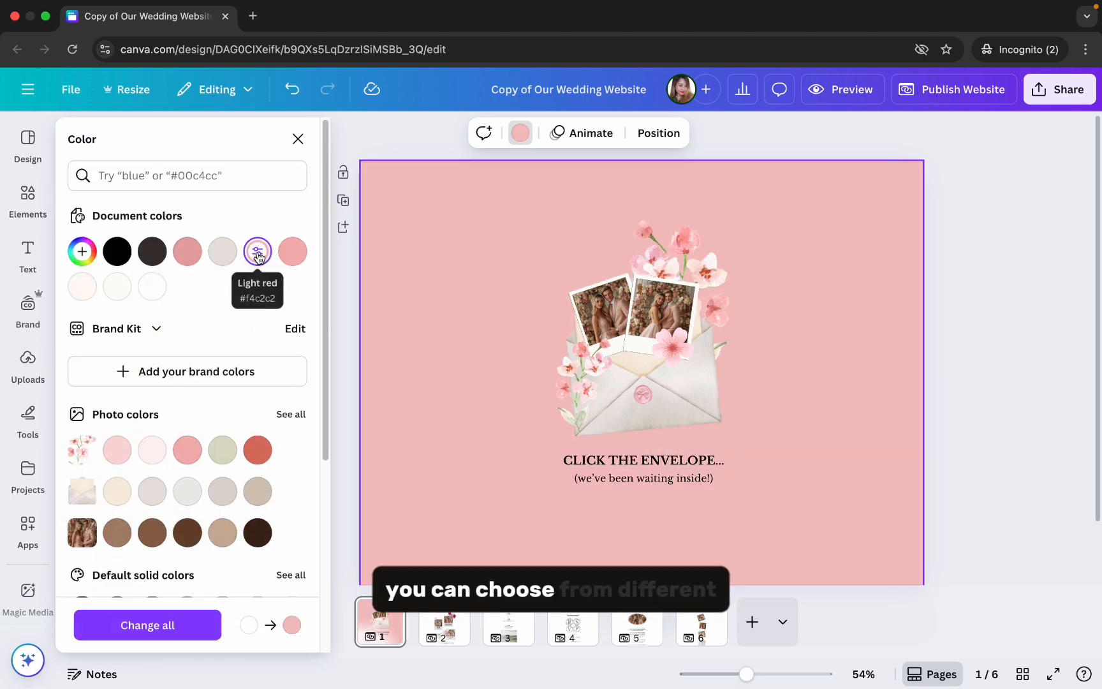
{"action": "left_click", "coordinate": [220, 254]}
{"action": "left_click", "coordinate": [192, 256]}
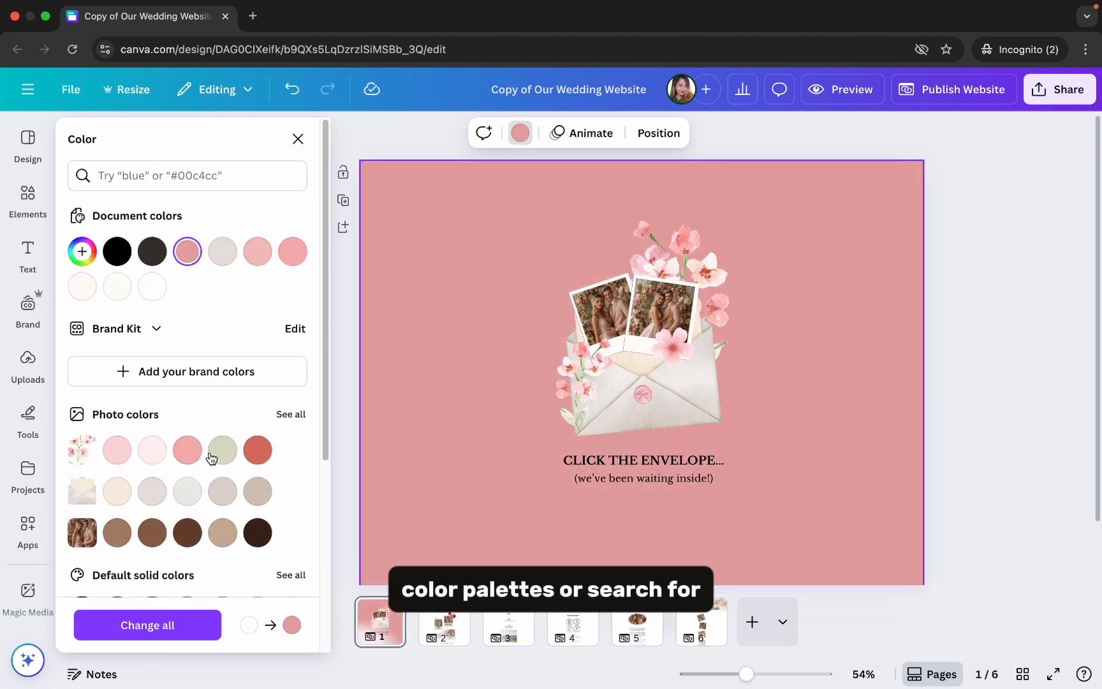
{"action": "left_click", "coordinate": [146, 457]}
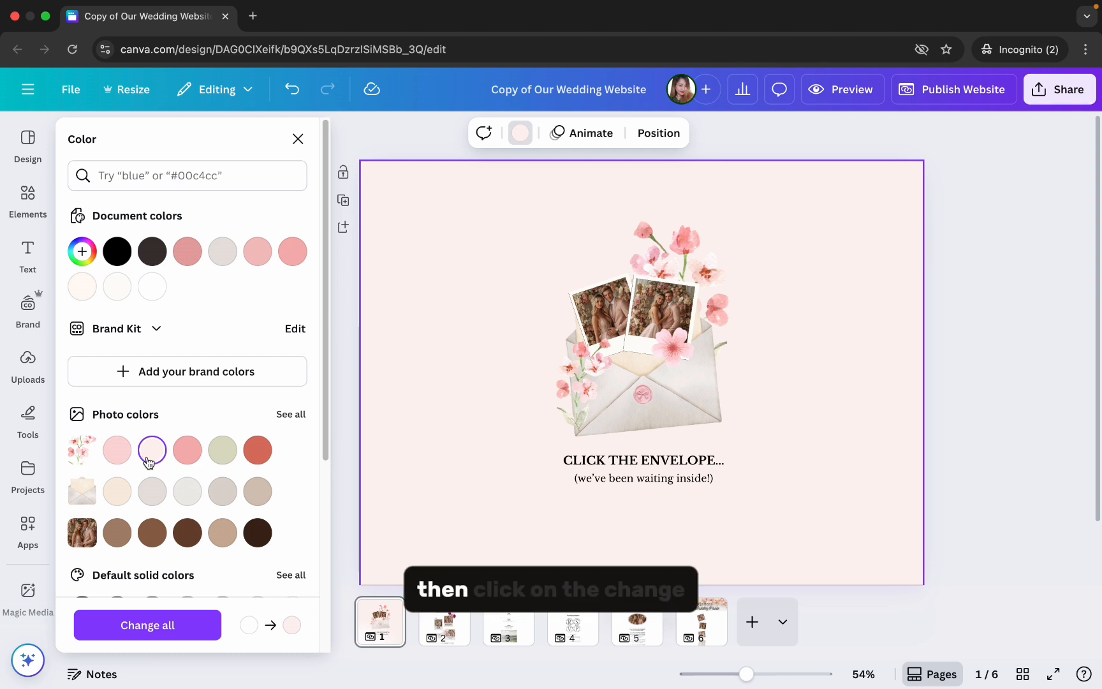
{"action": "left_click", "coordinate": [190, 632]}
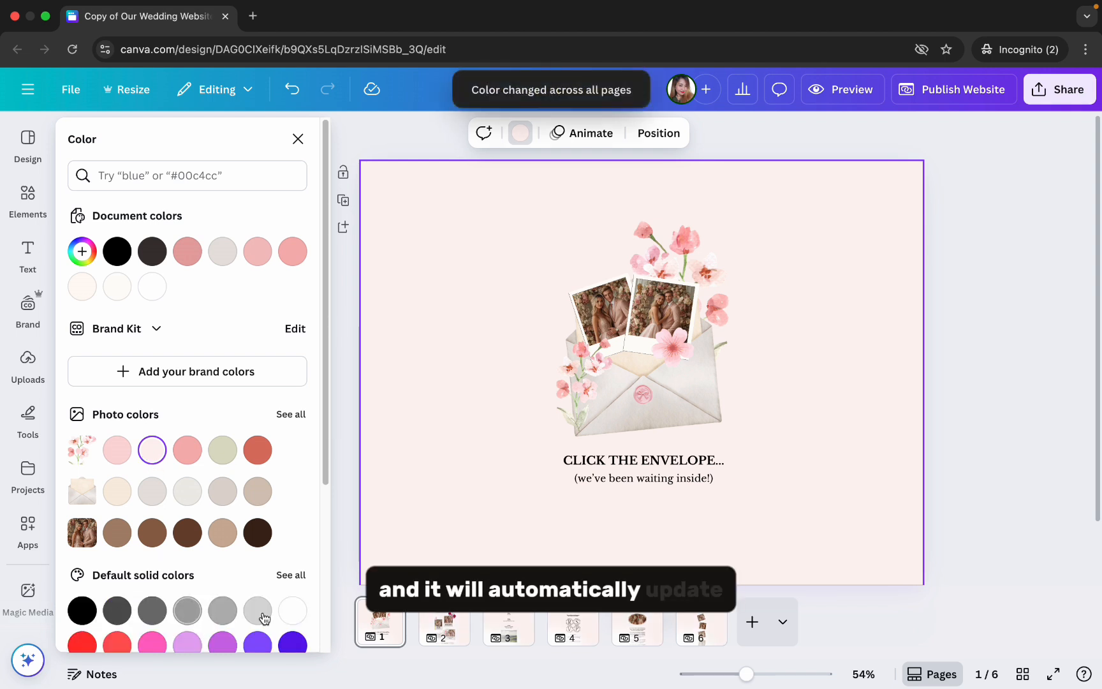
- Check the background color on pages 2 through 6
{"action": "left_click", "coordinate": [455, 626]}
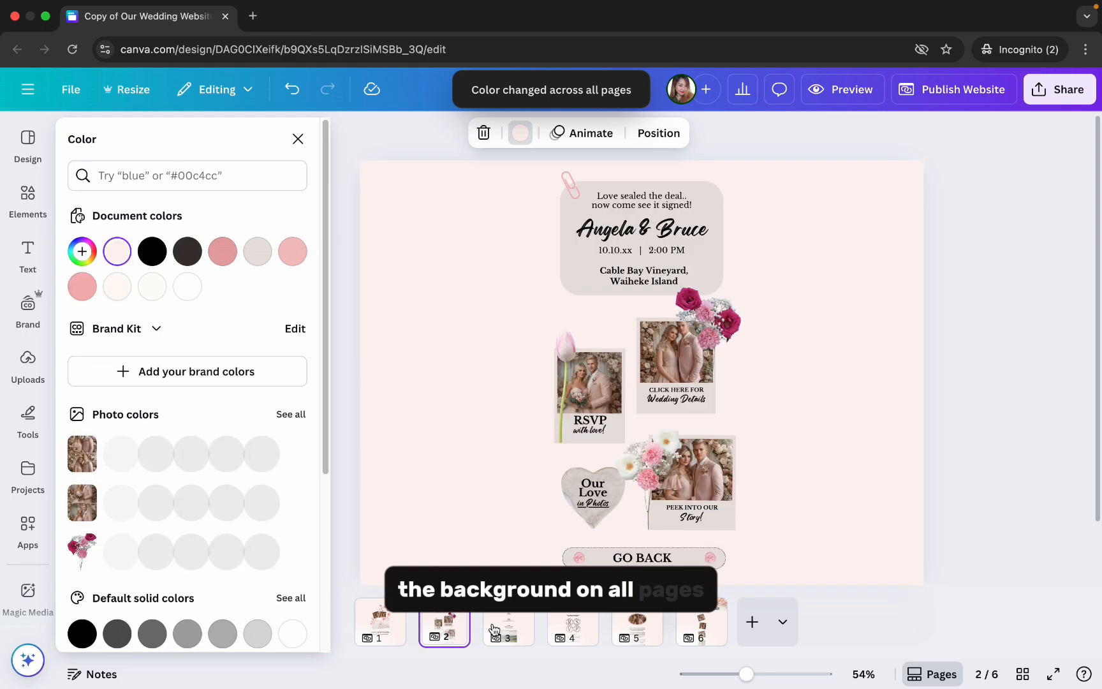
{"action": "left_click", "coordinate": [508, 623]}
{"action": "left_click", "coordinate": [571, 624]}
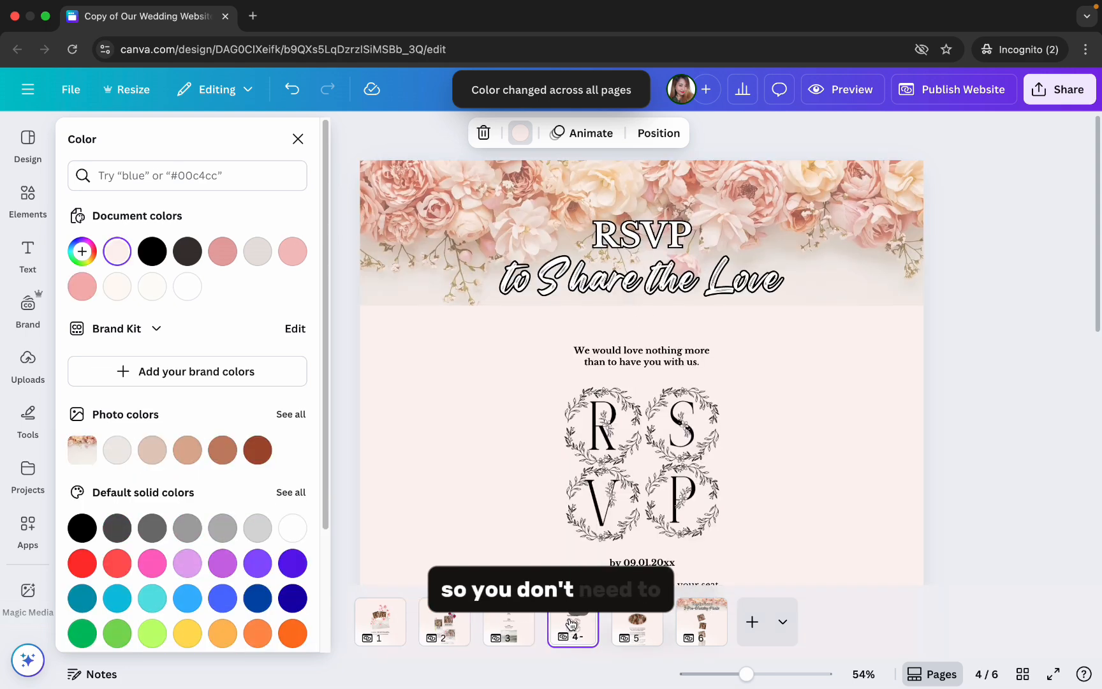
{"action": "left_click", "coordinate": [638, 628]}
{"action": "left_click", "coordinate": [698, 628]}
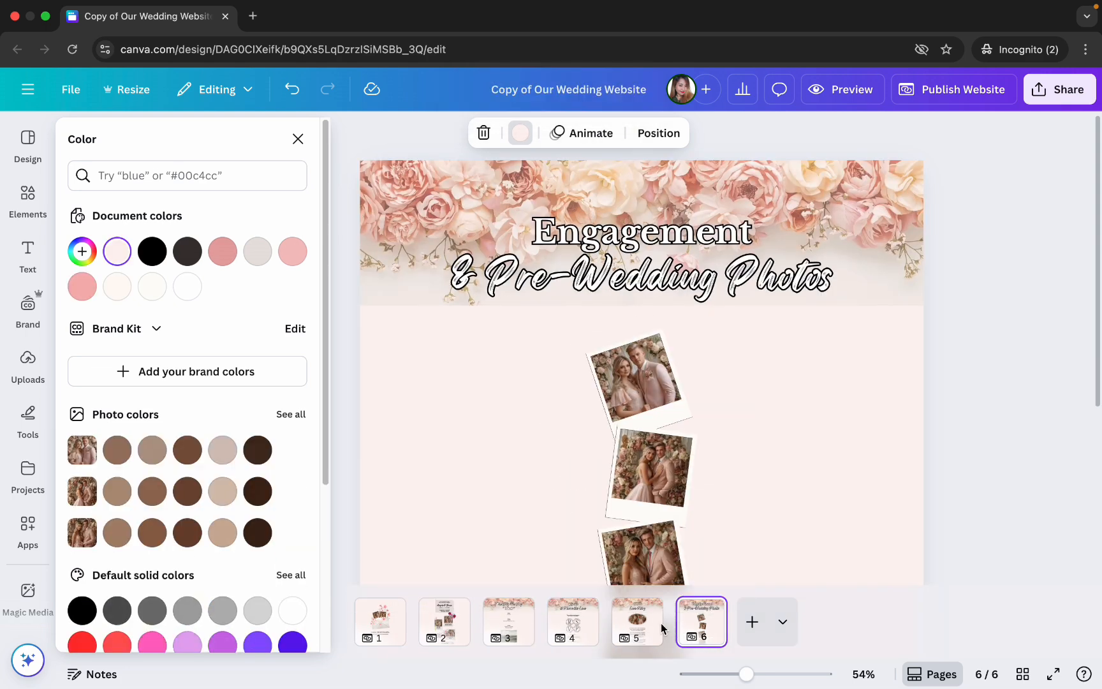
- Return to page 1 and change the page background to white across all pages
{"action": "left_click", "coordinate": [396, 634]}
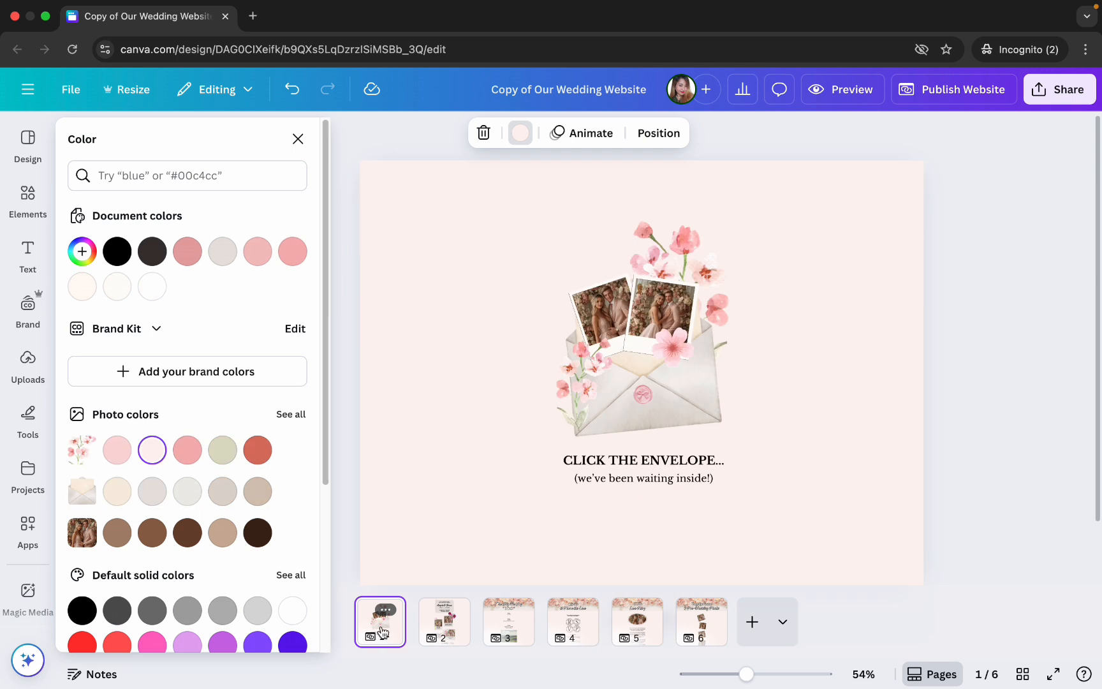
{"action": "left_click", "coordinate": [292, 610]}
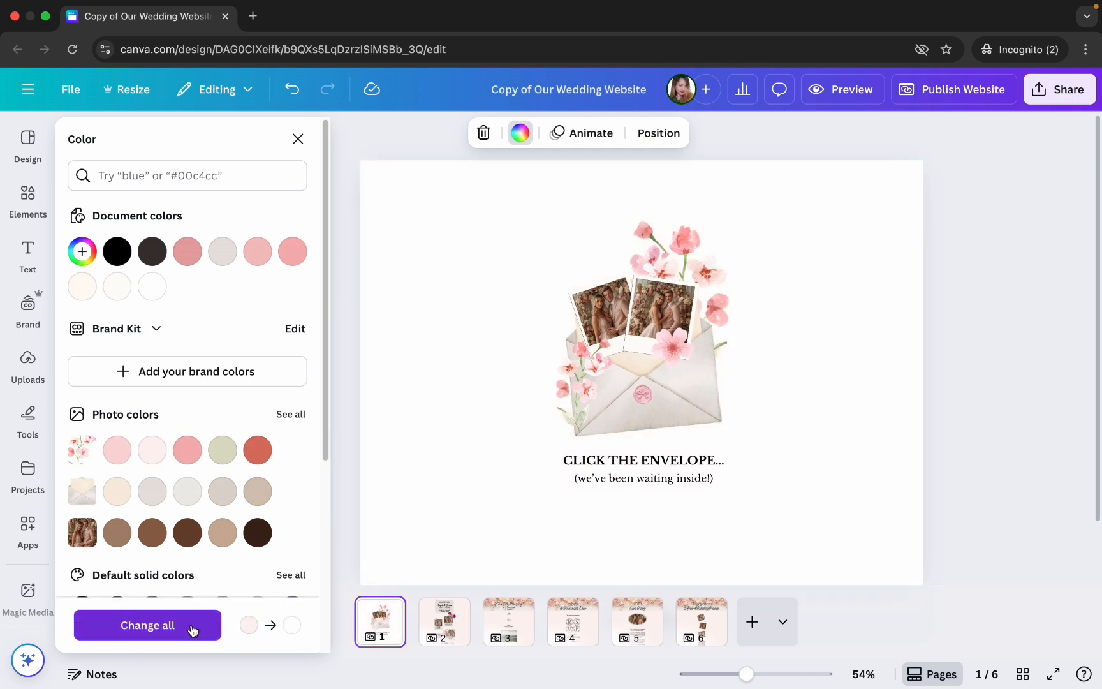
{"action": "left_click", "coordinate": [214, 626]}
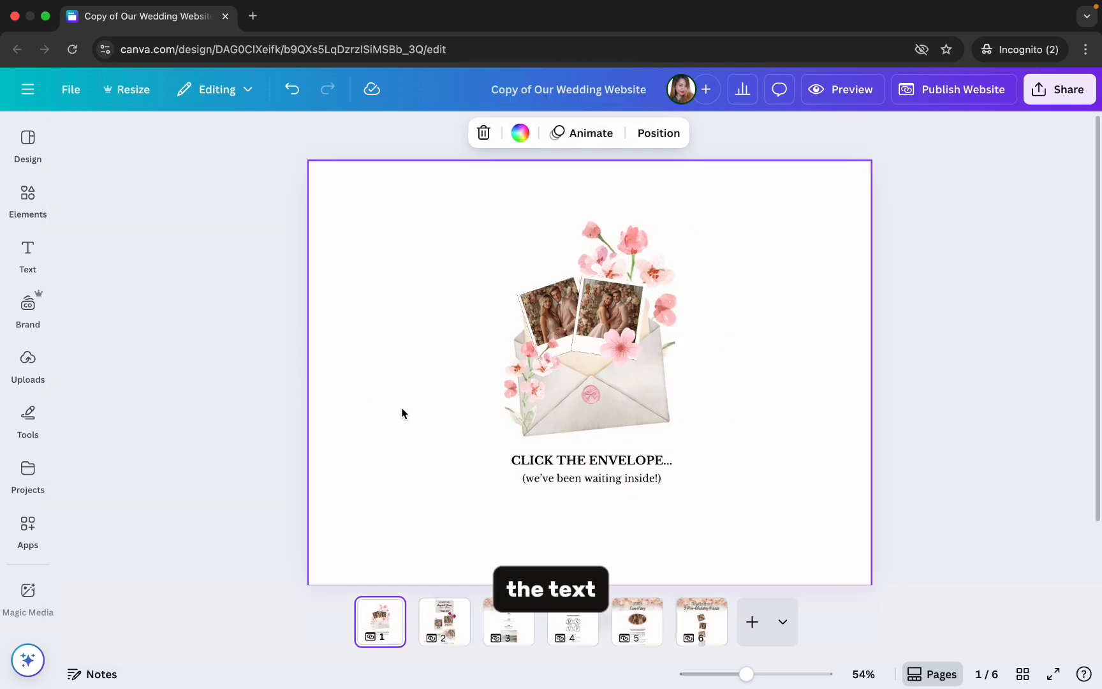
- Try the Poppins font on the caption below the envelope and replace Libre Baskerville with it throughout the design
{"action": "left_click", "coordinate": [559, 469]}
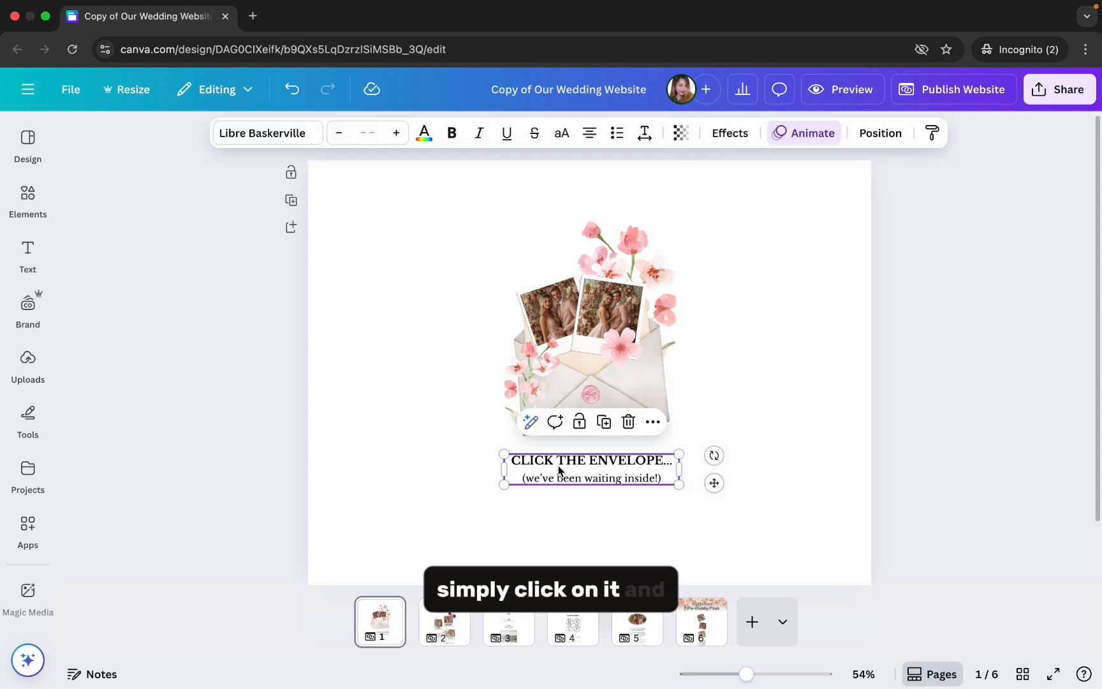
{"action": "left_click", "coordinate": [313, 133]}
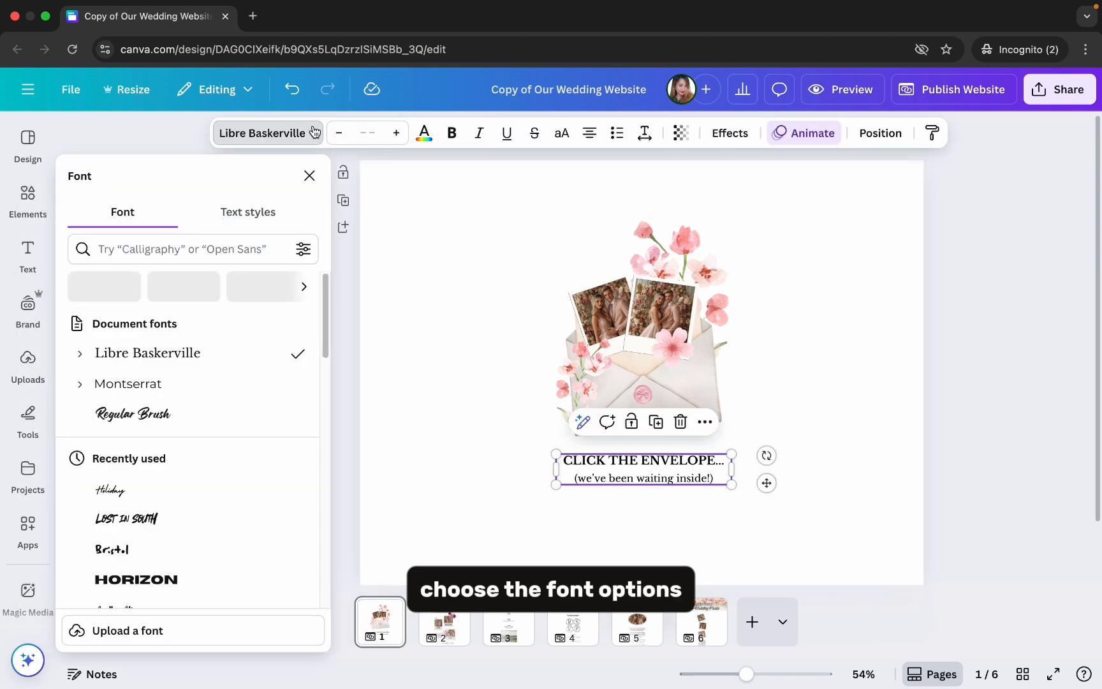
{"action": "scroll", "coordinate": [268, 422], "scroll_direction": "down", "scroll_amount": 10}
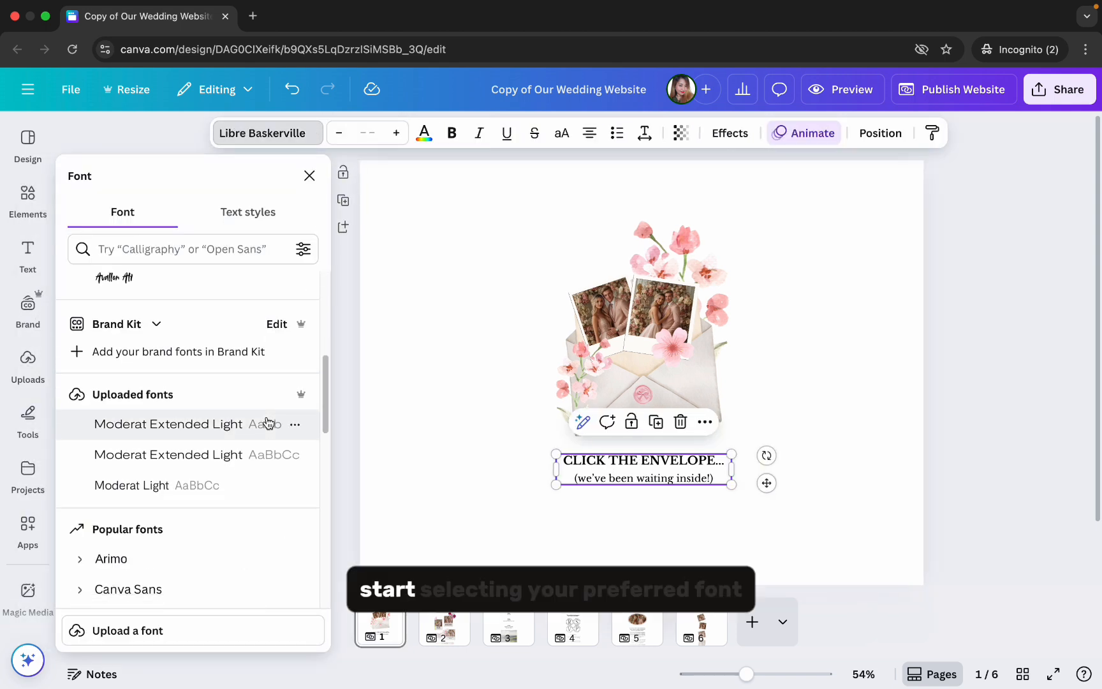
{"action": "scroll", "coordinate": [268, 423], "scroll_direction": "down", "scroll_amount": 5}
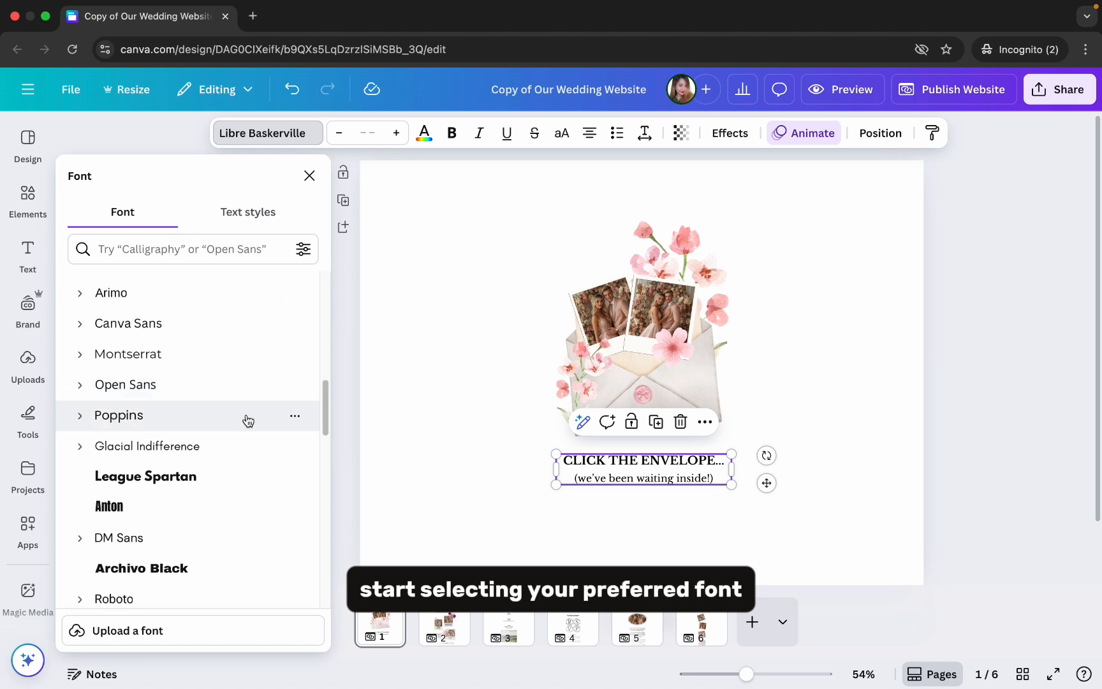
{"action": "left_click", "coordinate": [247, 420]}
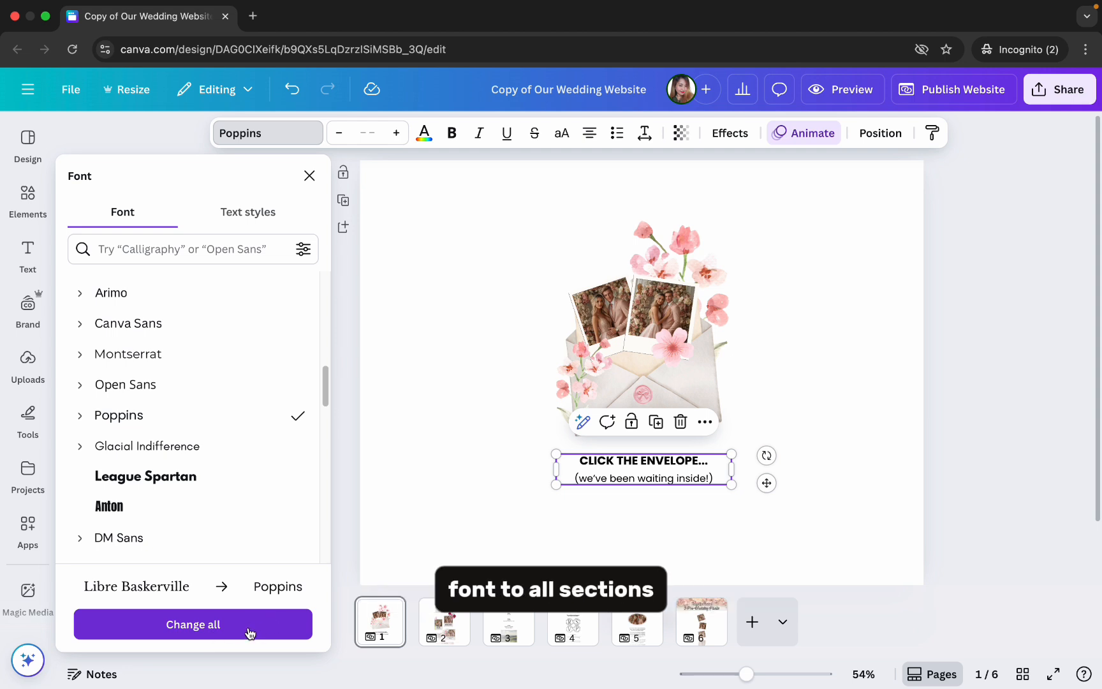
{"action": "left_click", "coordinate": [249, 632]}
{"action": "left_click", "coordinate": [390, 253]}
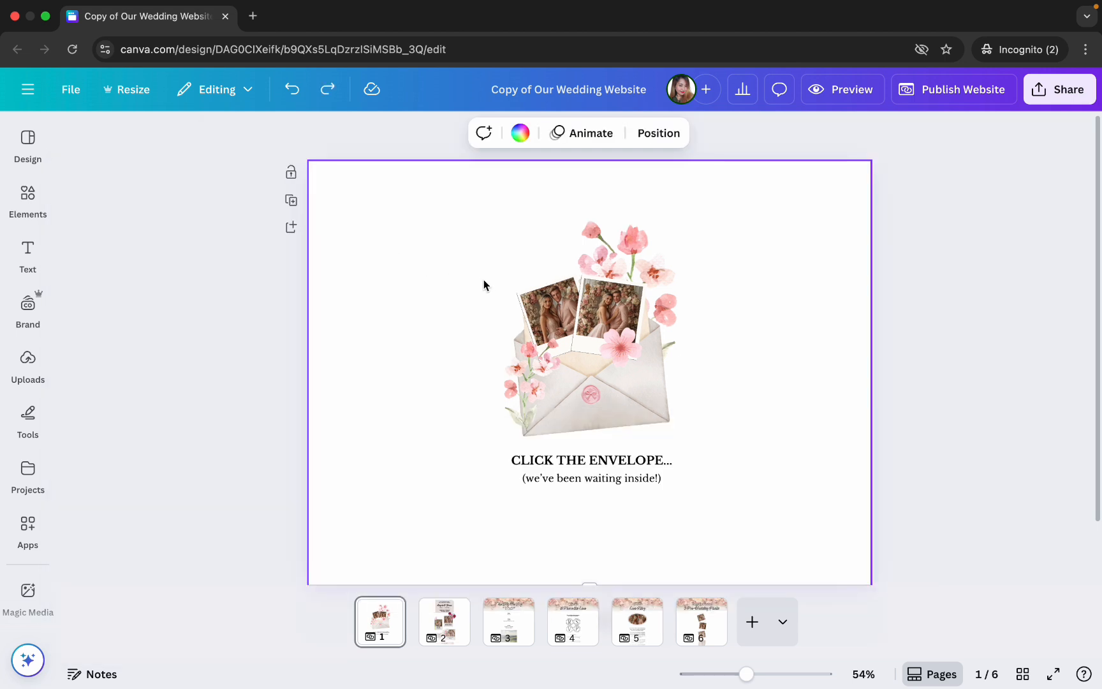
- Replace the pictures in the two polaroid frames above the envelope on page 1 with uploaded couple photos
{"action": "left_click", "coordinate": [606, 310]}
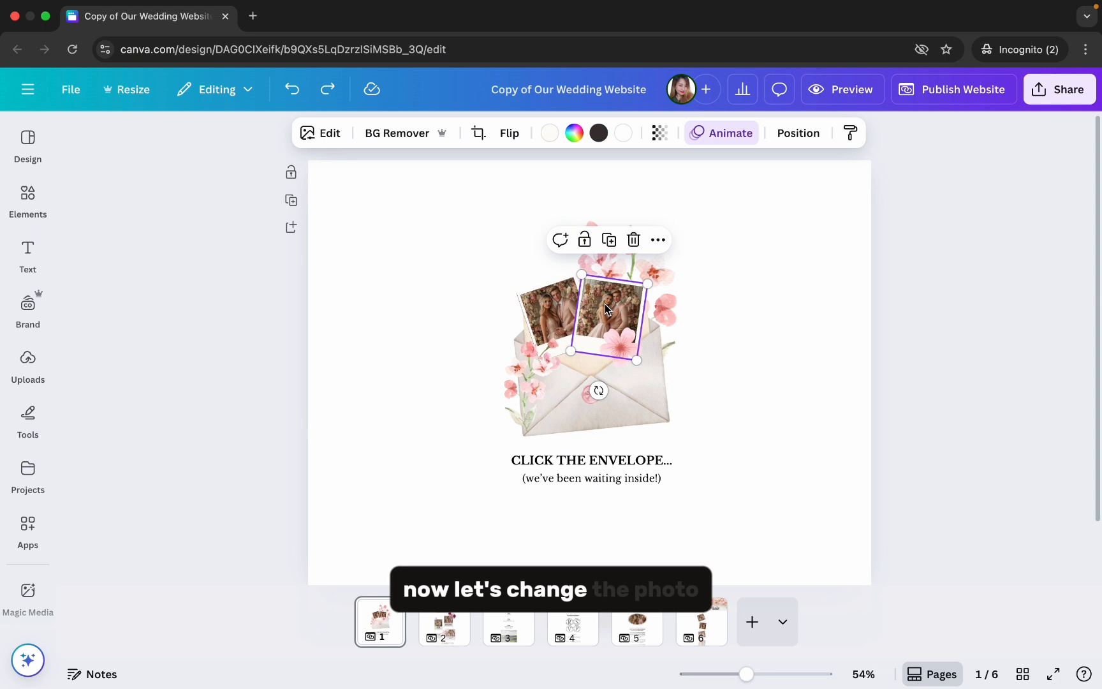
{"action": "left_click", "coordinate": [366, 352]}
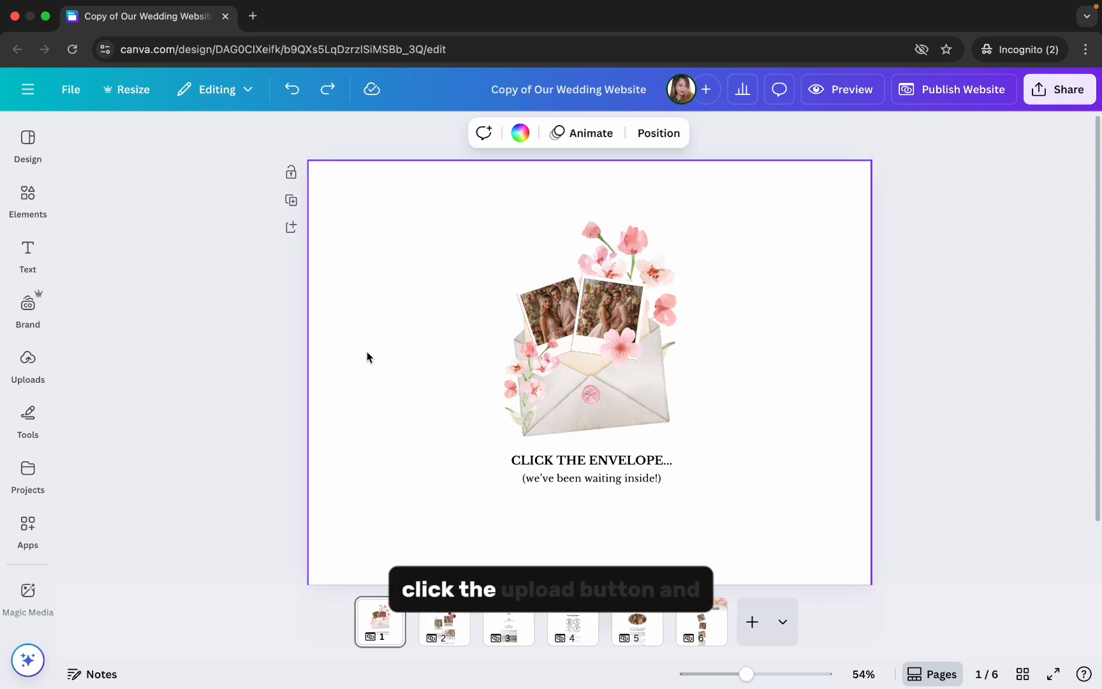
{"action": "left_click", "coordinate": [46, 380]}
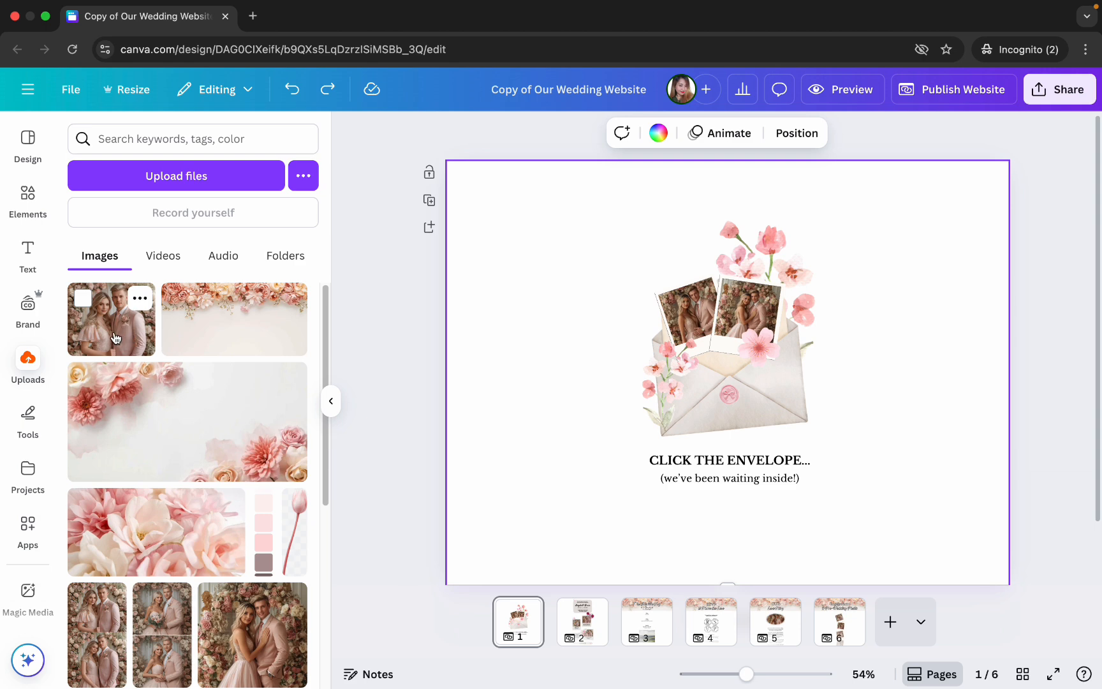
{"action": "left_click_drag", "start_coordinate": [116, 338], "coordinate": [679, 313]}
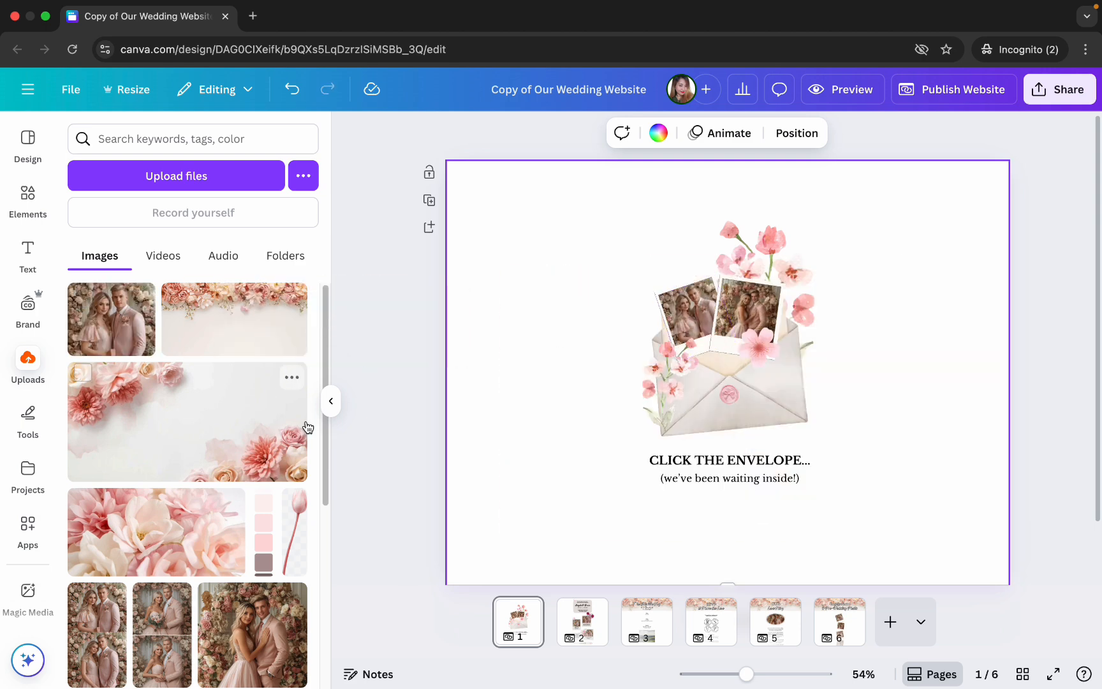
{"action": "scroll", "coordinate": [308, 427], "scroll_direction": "down", "scroll_amount": 5}
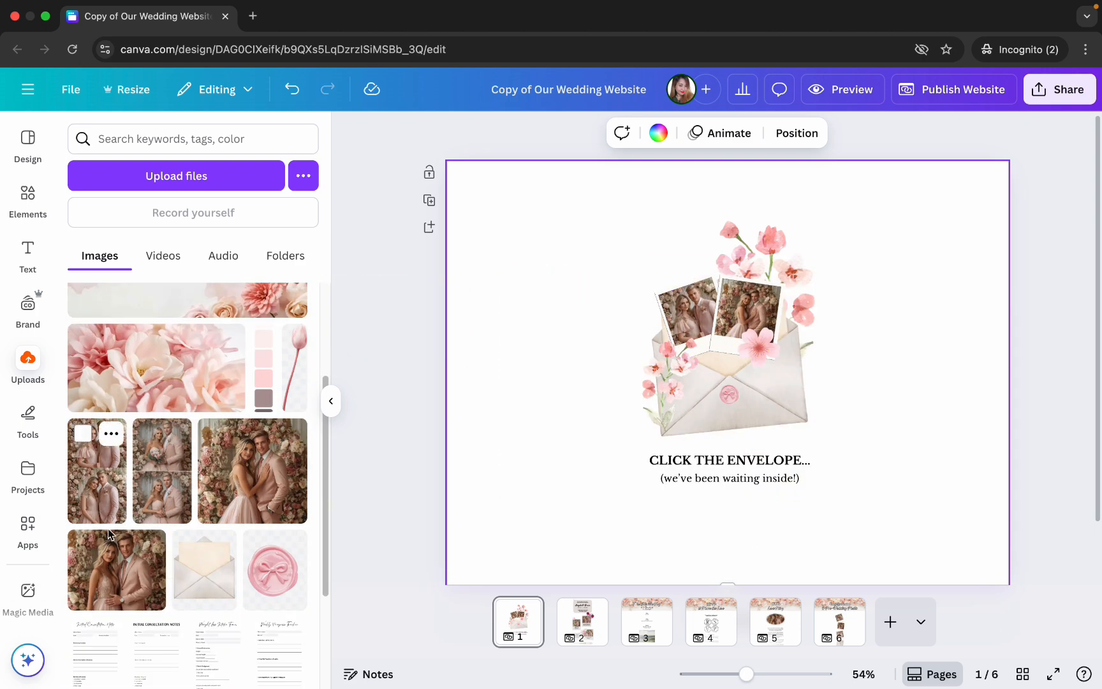
{"action": "left_click_drag", "start_coordinate": [110, 534], "coordinate": [746, 303]}
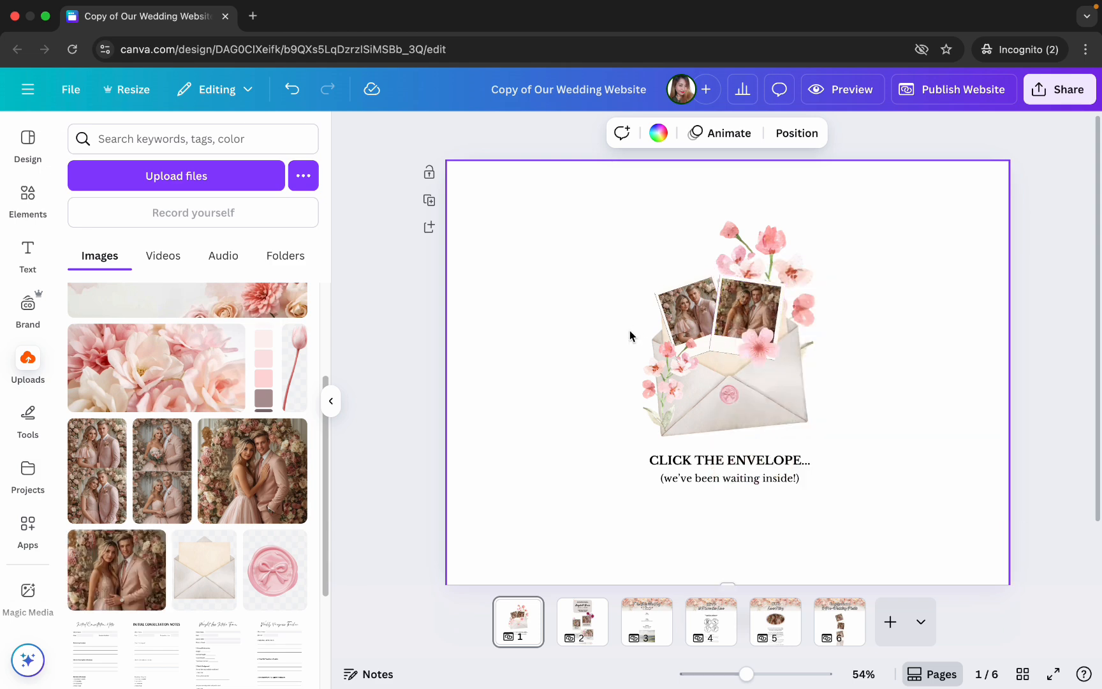
{"action": "left_click_drag", "start_coordinate": [757, 675], "coordinate": [770, 673]}
{"action": "scroll", "coordinate": [769, 583], "scroll_direction": "right", "scroll_amount": 3}
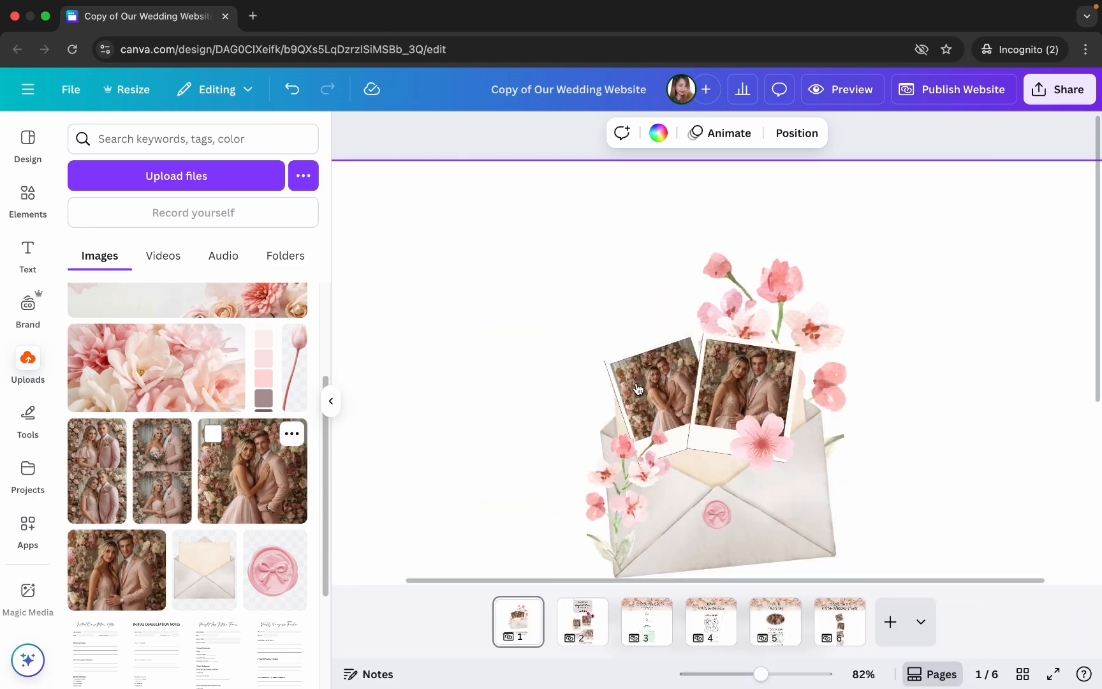
{"action": "left_click_drag", "start_coordinate": [761, 674], "coordinate": [744, 674]}
{"action": "left_click", "coordinate": [770, 235]}
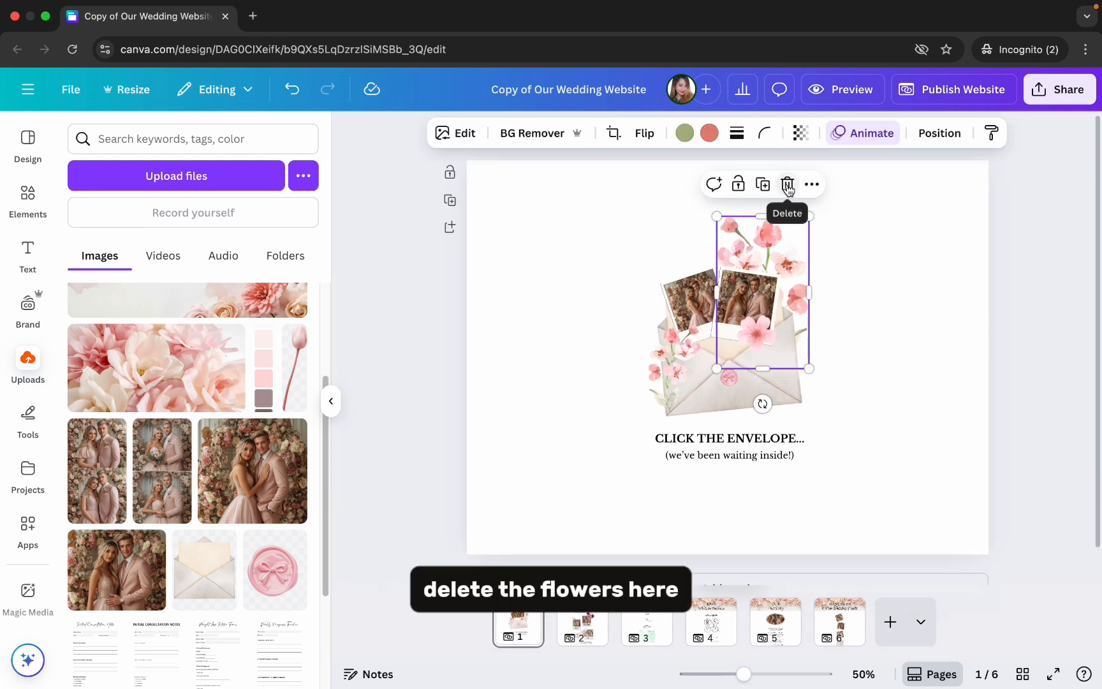
{"action": "left_click", "coordinate": [682, 340]}
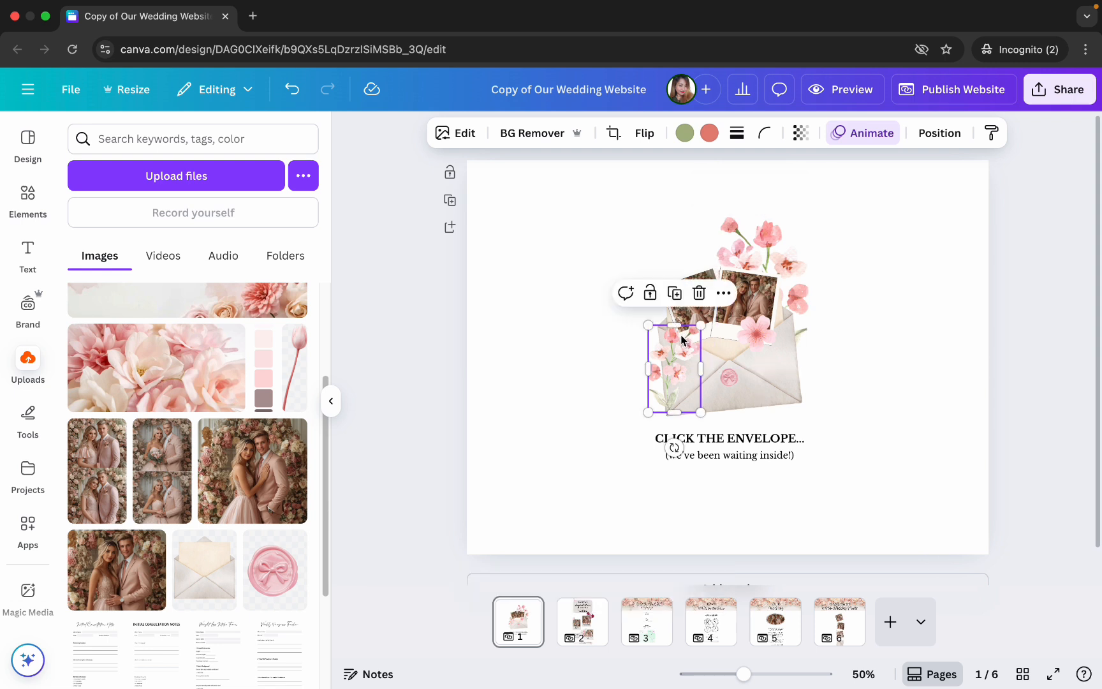
{"action": "left_click", "coordinate": [747, 336]}
{"action": "left_click", "coordinate": [598, 396]}
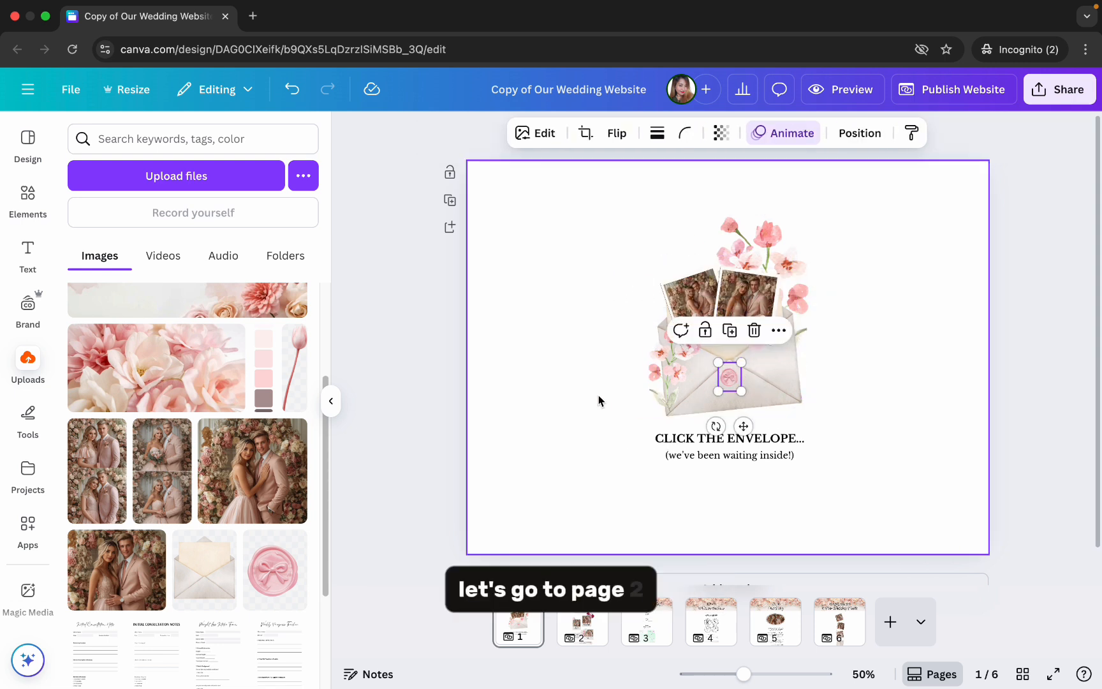
- Replace the script heading on the page 2 invitation card with the new couple's names
{"action": "left_click", "coordinate": [582, 625]}
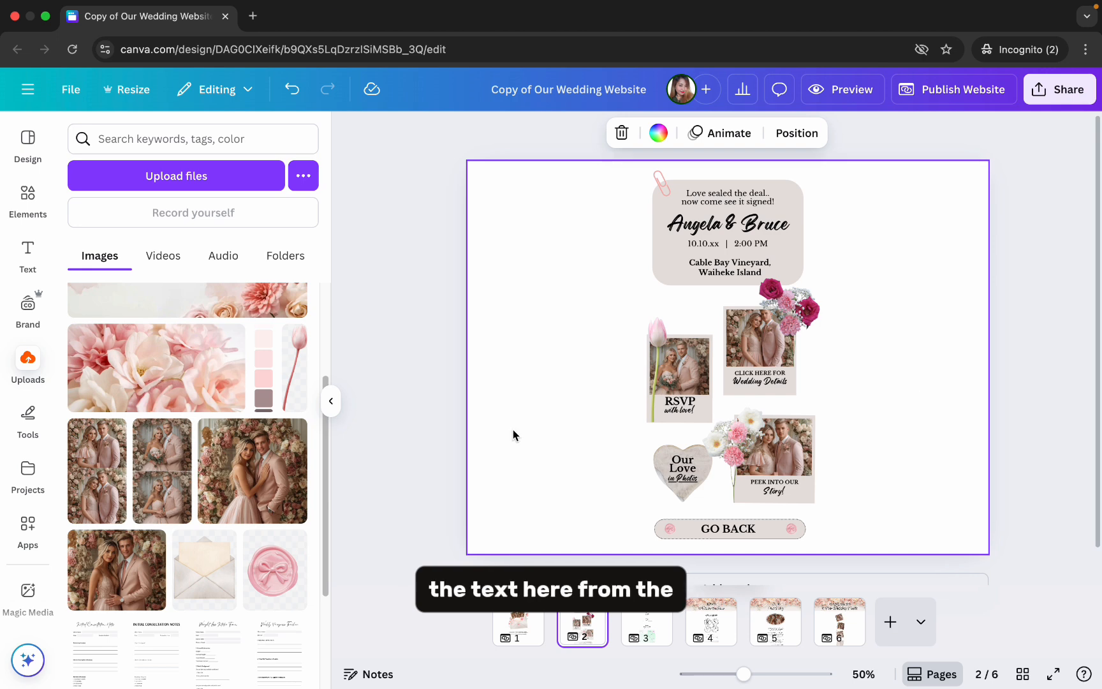
{"action": "left_click", "coordinate": [333, 408]}
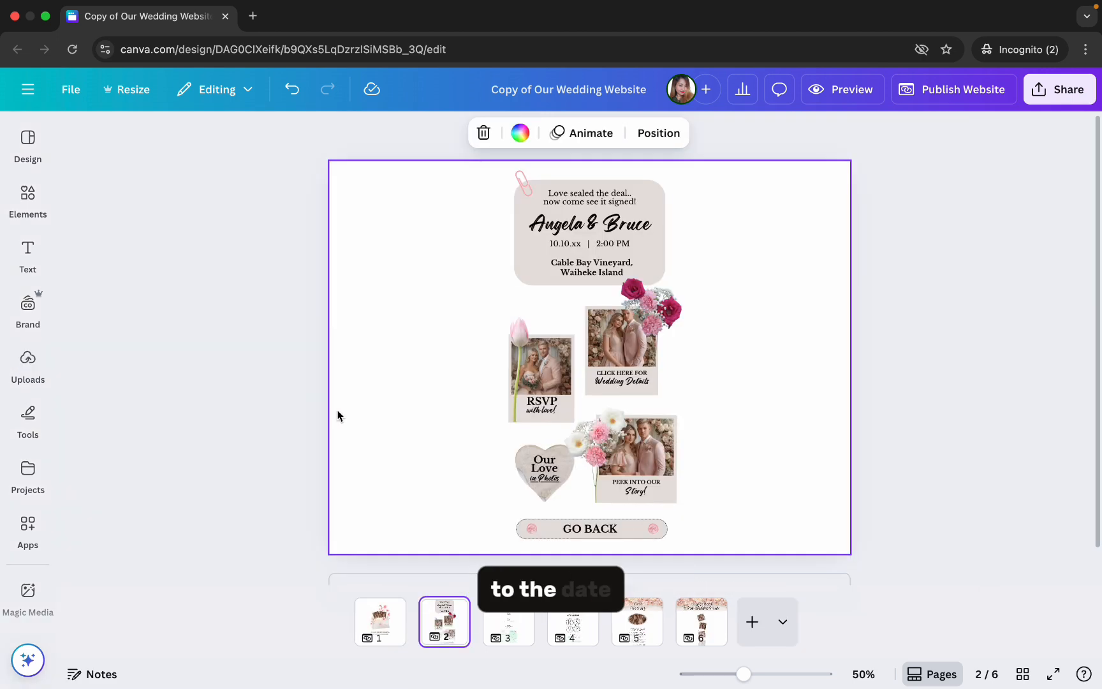
{"action": "left_click", "coordinate": [532, 224]}
{"action": "left_click", "coordinate": [532, 225]}
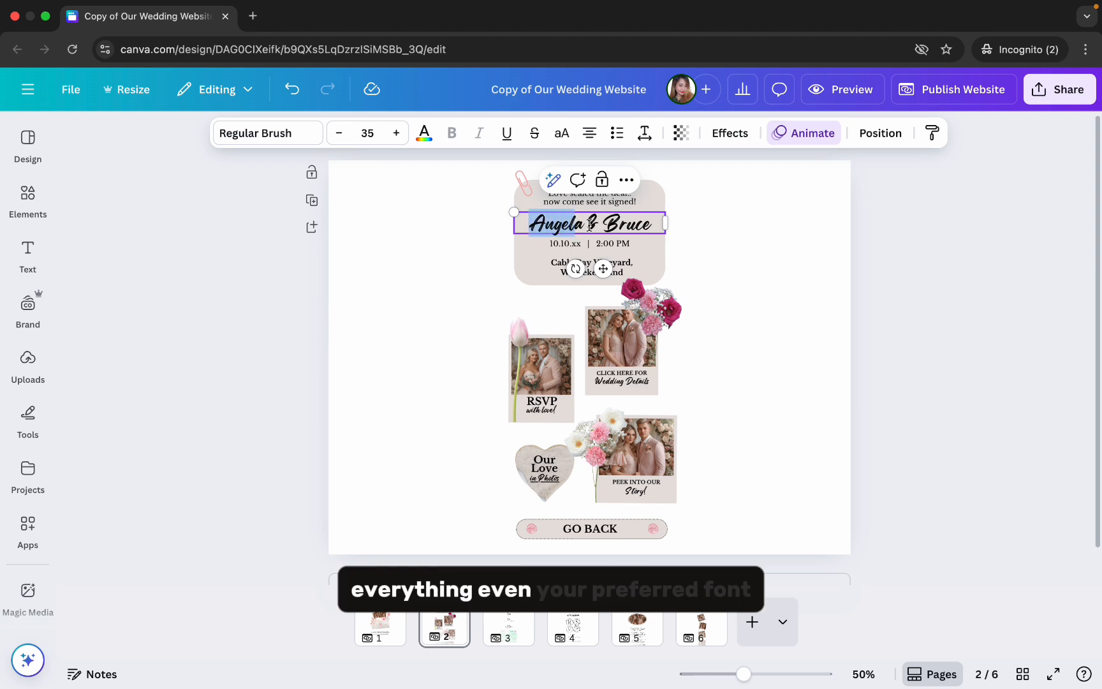
{"action": "left_click_drag", "start_coordinate": [590, 225], "coordinate": [654, 225]}
{"action": "type", "text": "Anabelle & Lucas"}
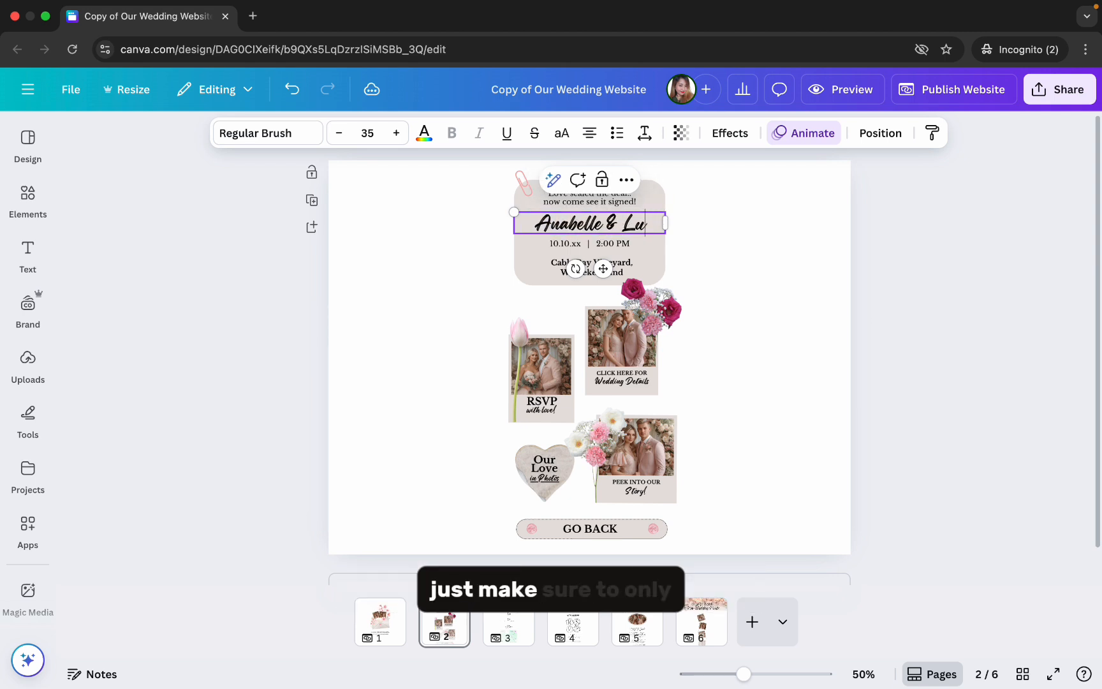
- Set the wedding date on the invitation card to 01.01.26 and the time to 3:00 PM
{"action": "double_click", "coordinate": [569, 244]}
{"action": "type", "text": "01"}
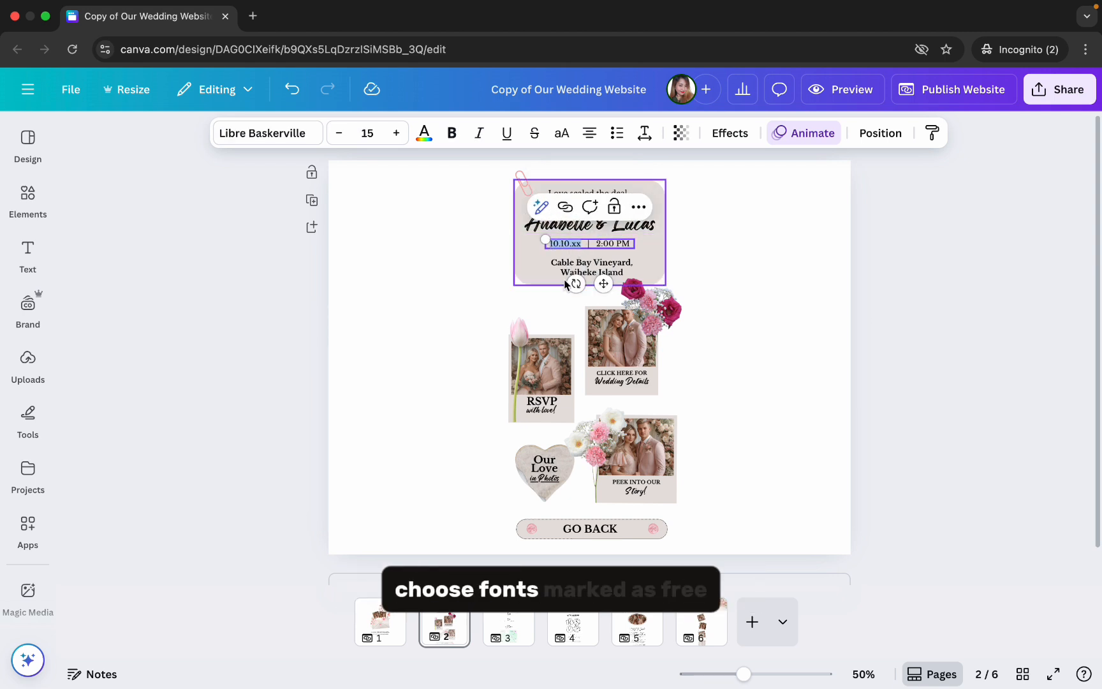
{"action": "type", "text": ".01.26"}
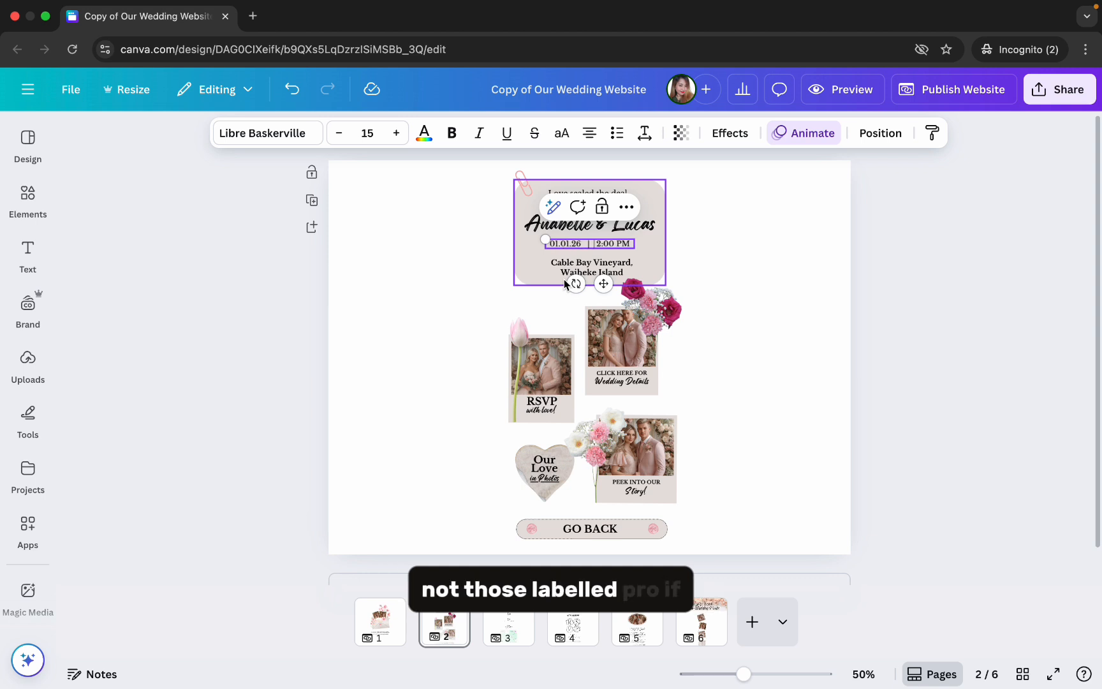
{"action": "key", "text": "Delete"}
{"action": "type", "text": "3"}
{"action": "left_click", "coordinate": [738, 226]}
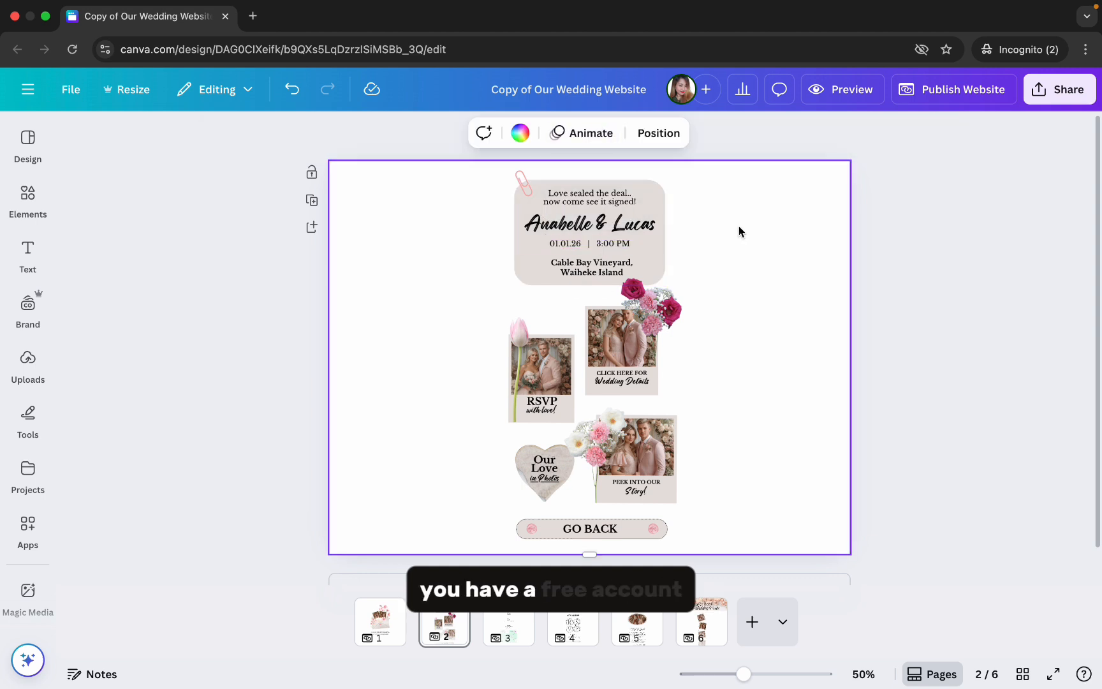
{"action": "left_click", "coordinate": [595, 271]}
{"action": "double_click", "coordinate": [638, 270]}
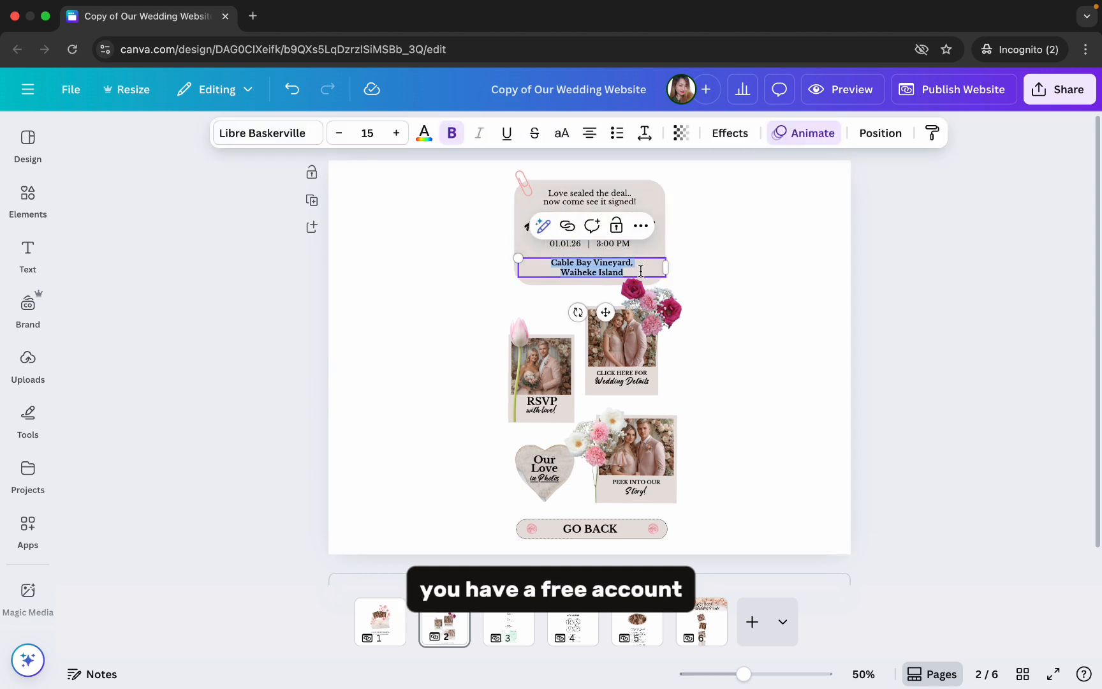
{"action": "left_click", "coordinate": [482, 297]}
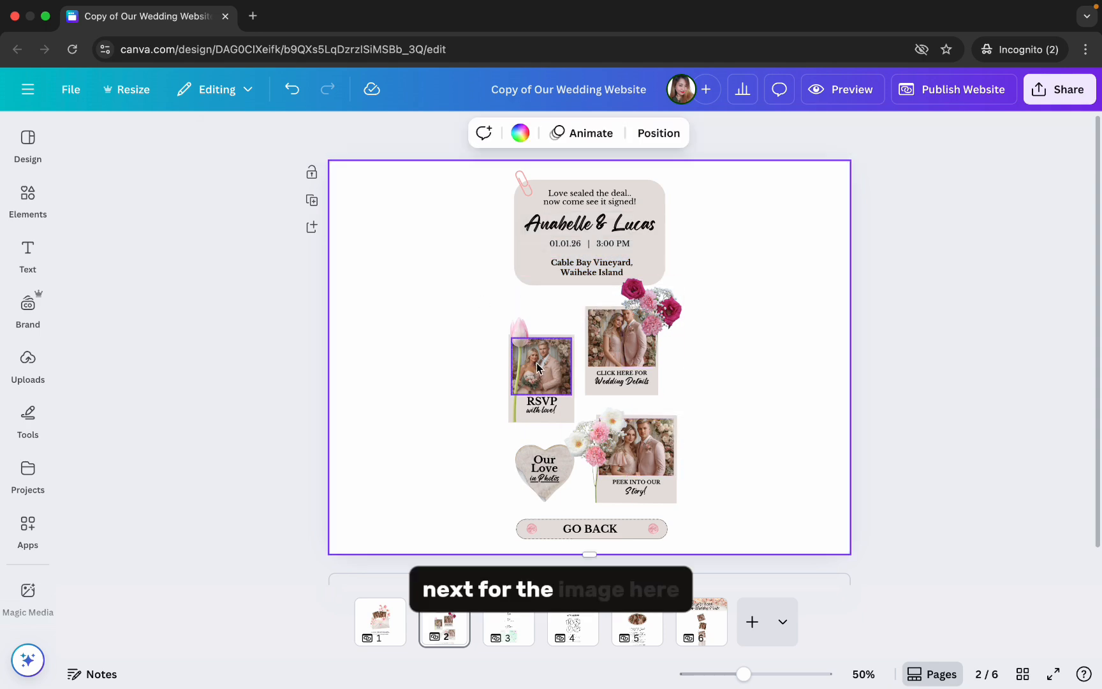
- Replace the photos in the RSVP and Wedding Details polaroids on page 2 with different uploaded couple photos
{"action": "left_click", "coordinate": [27, 360]}
{"action": "left_click_drag", "start_coordinate": [256, 439], "coordinate": [689, 377]}
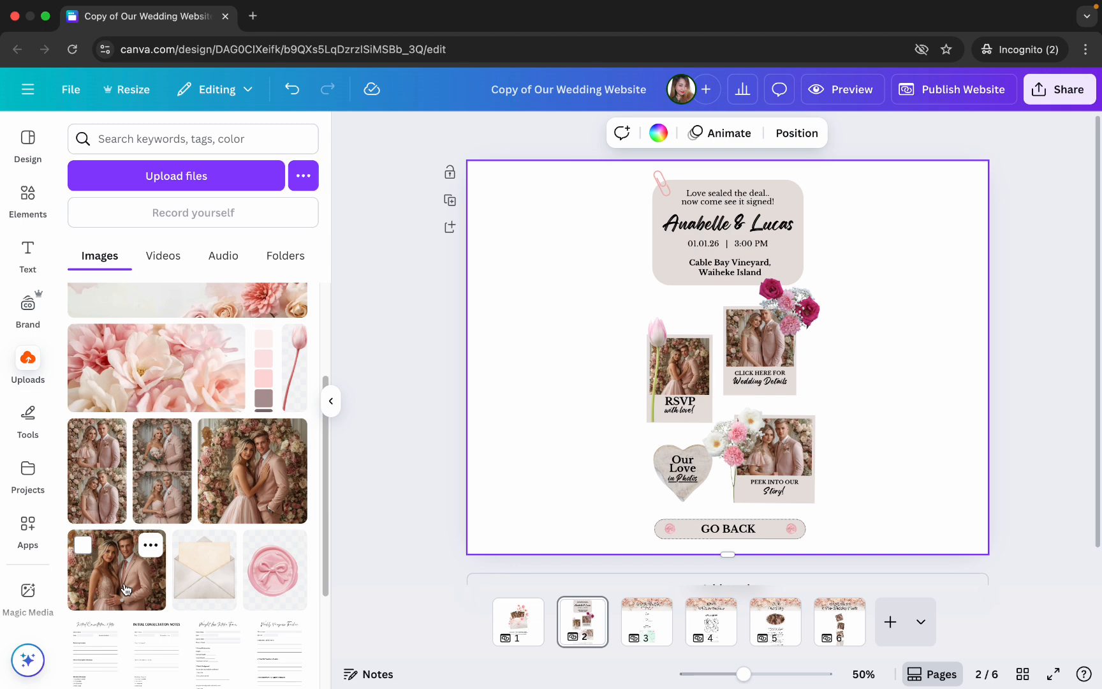
{"action": "left_click_drag", "start_coordinate": [116, 570], "coordinate": [757, 360]}
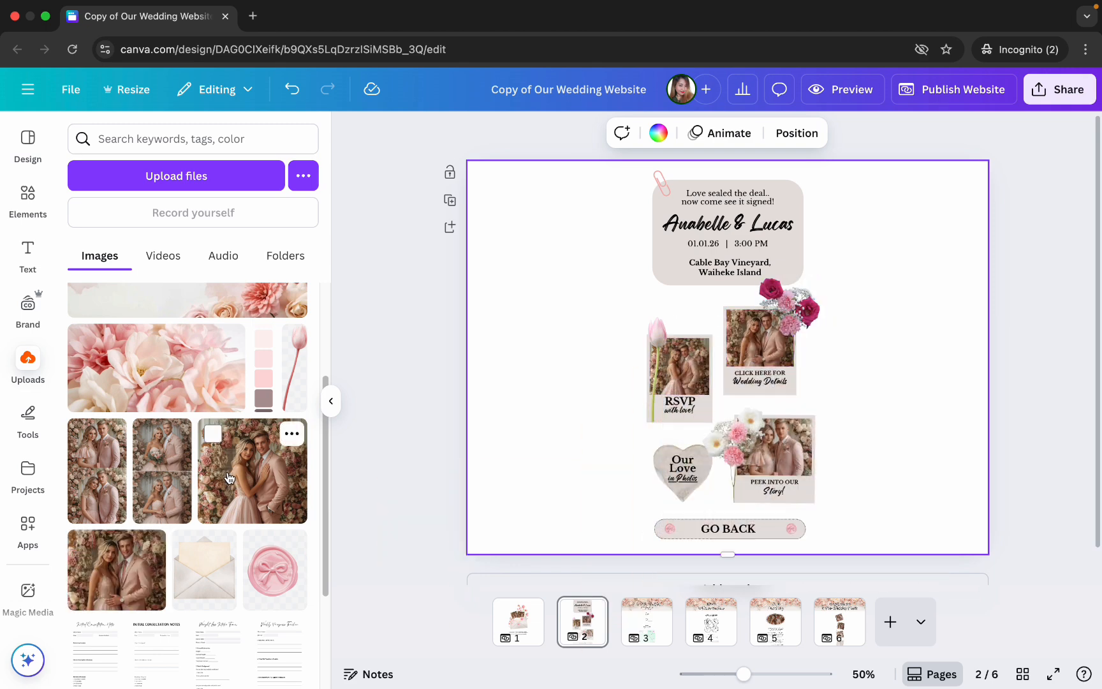
{"action": "scroll", "coordinate": [165, 343], "scroll_direction": "up", "scroll_amount": 3}
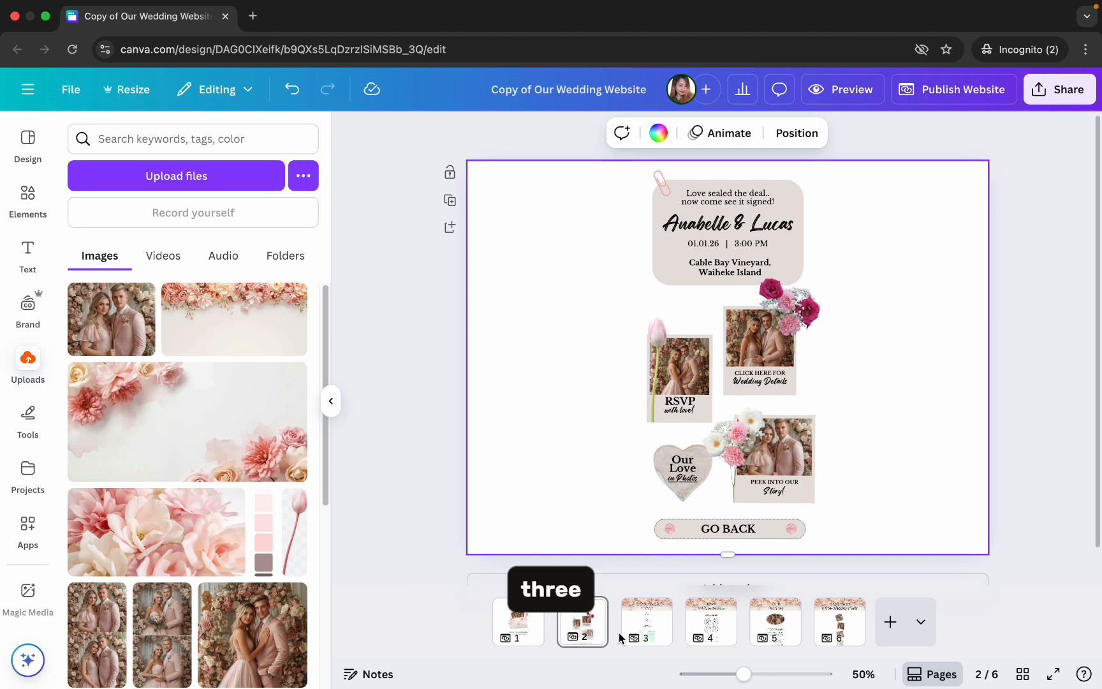
- Set the wedding date on page 3 to 01.01.26 and the time to 3:00 PM
{"action": "left_click", "coordinate": [647, 628]}
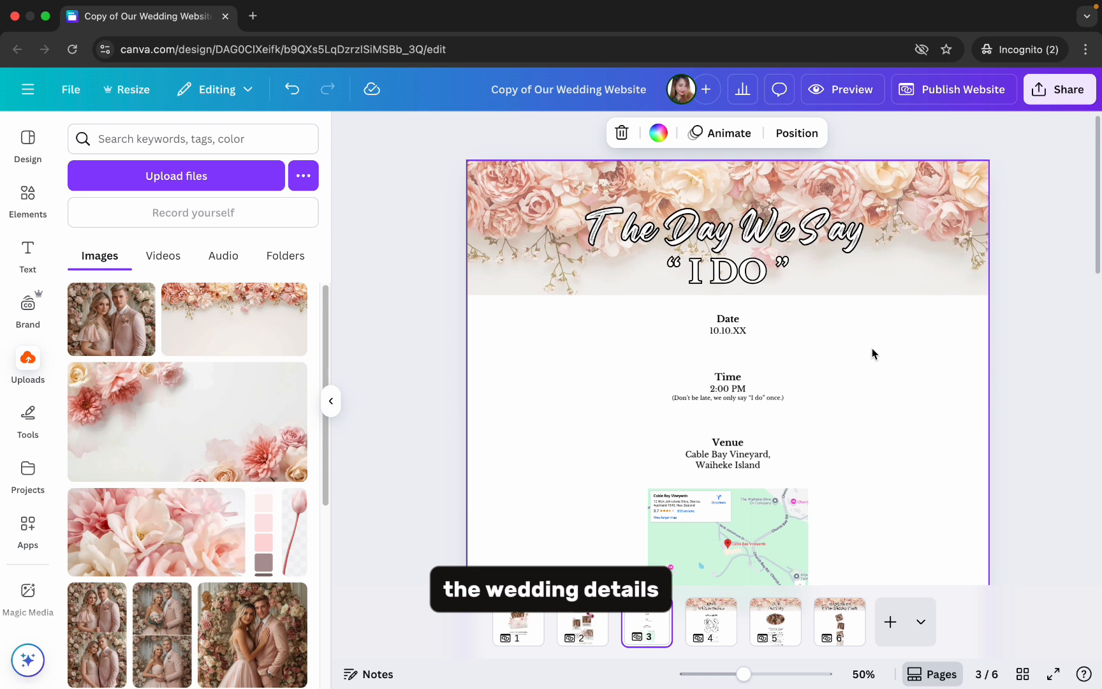
{"action": "left_click", "coordinate": [765, 334]}
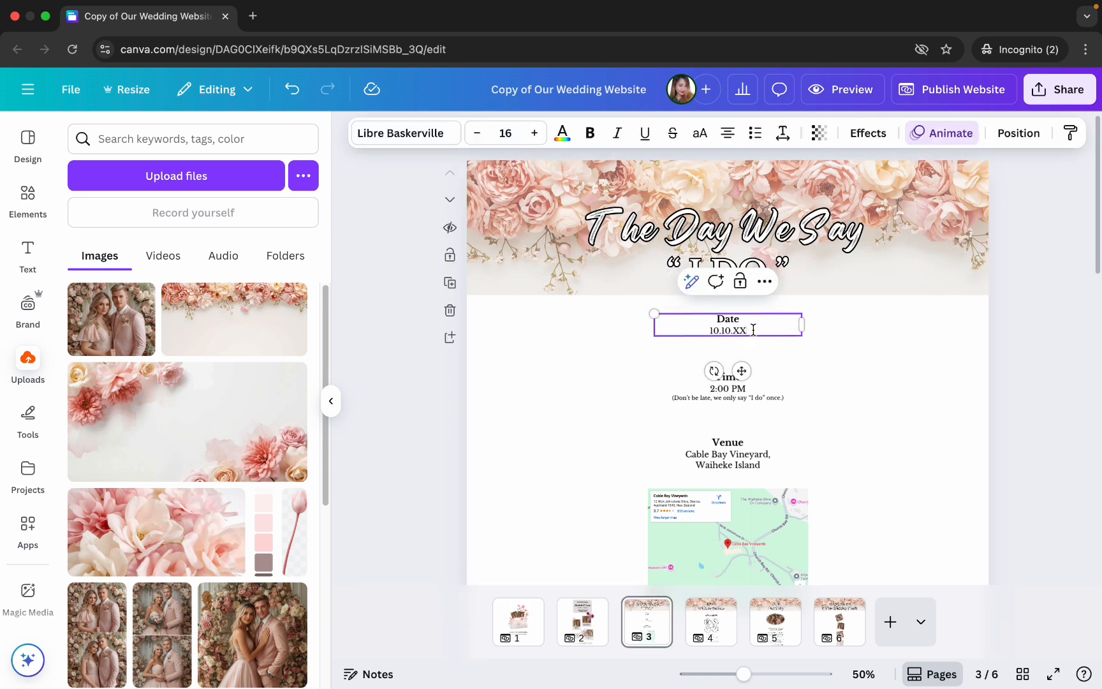
{"action": "double_click", "coordinate": [751, 335]}
{"action": "type", "text": "01.01.26"}
{"action": "left_click", "coordinate": [744, 386]}
{"action": "left_click", "coordinate": [713, 388]}
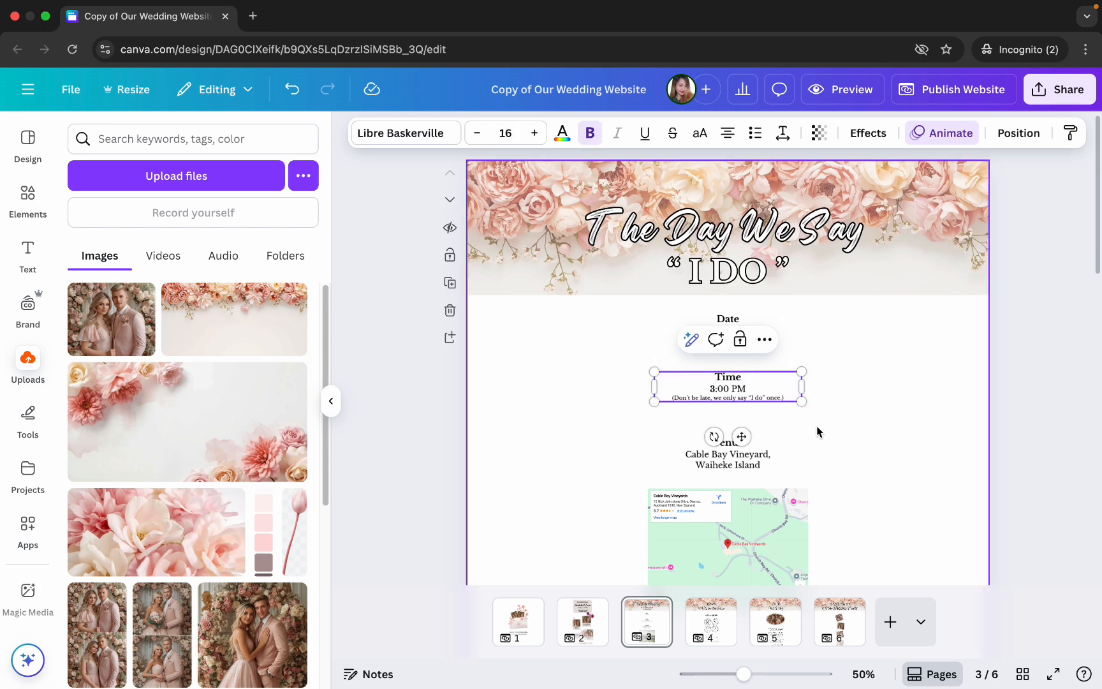
{"action": "left_click_drag", "start_coordinate": [747, 389], "coordinate": [709, 388]}
{"action": "left_click", "coordinate": [601, 410]}
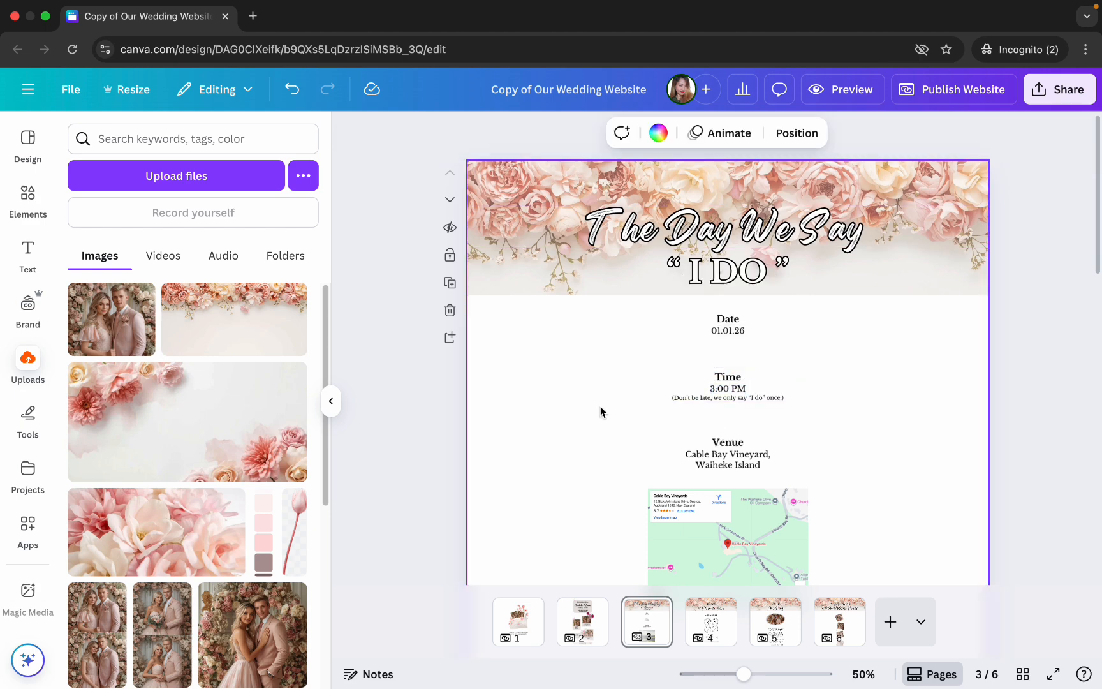
{"action": "scroll", "coordinate": [600, 410], "scroll_direction": "down", "scroll_amount": 2}
{"action": "left_click", "coordinate": [776, 379]}
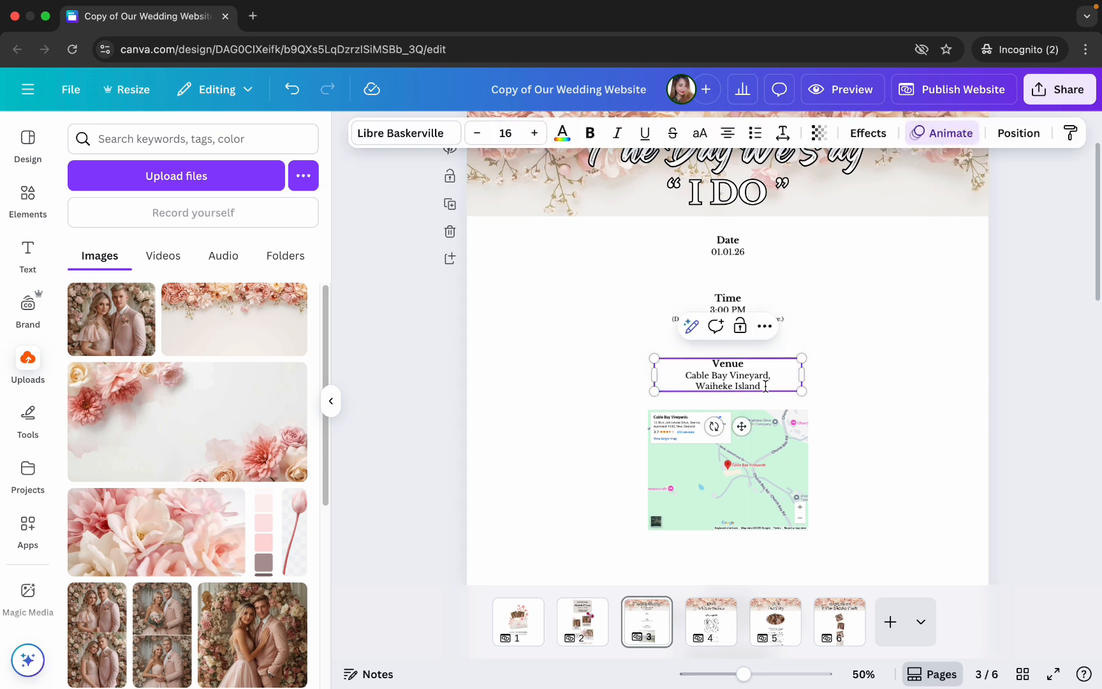
{"action": "mouse_move", "coordinate": [764, 385]}
{"action": "left_mouse_down"}
{"action": "mouse_move", "coordinate": [685, 379]}
{"action": "mouse_move", "coordinate": [769, 387]}
{"action": "left_mouse_up"}
{"action": "left_click", "coordinate": [830, 408]}
- Find Formosa Golf Resort on Google Maps in a new browser tab and copy its share link
{"action": "scroll", "coordinate": [830, 409], "scroll_direction": "down", "scroll_amount": 1}
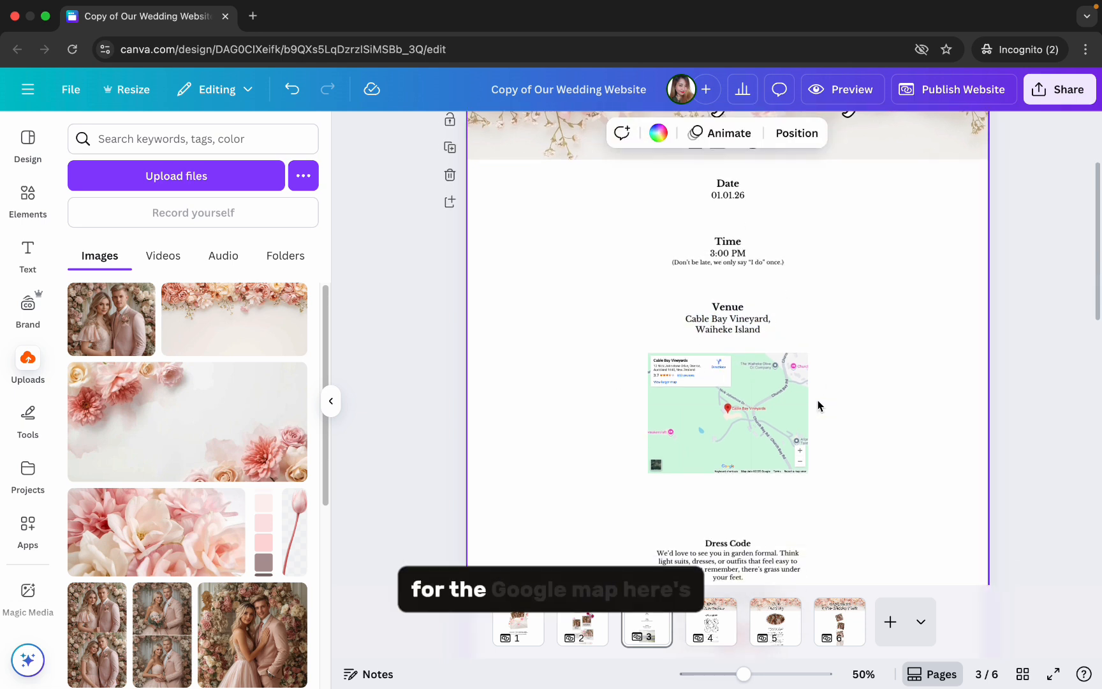
{"action": "left_click", "coordinate": [761, 415]}
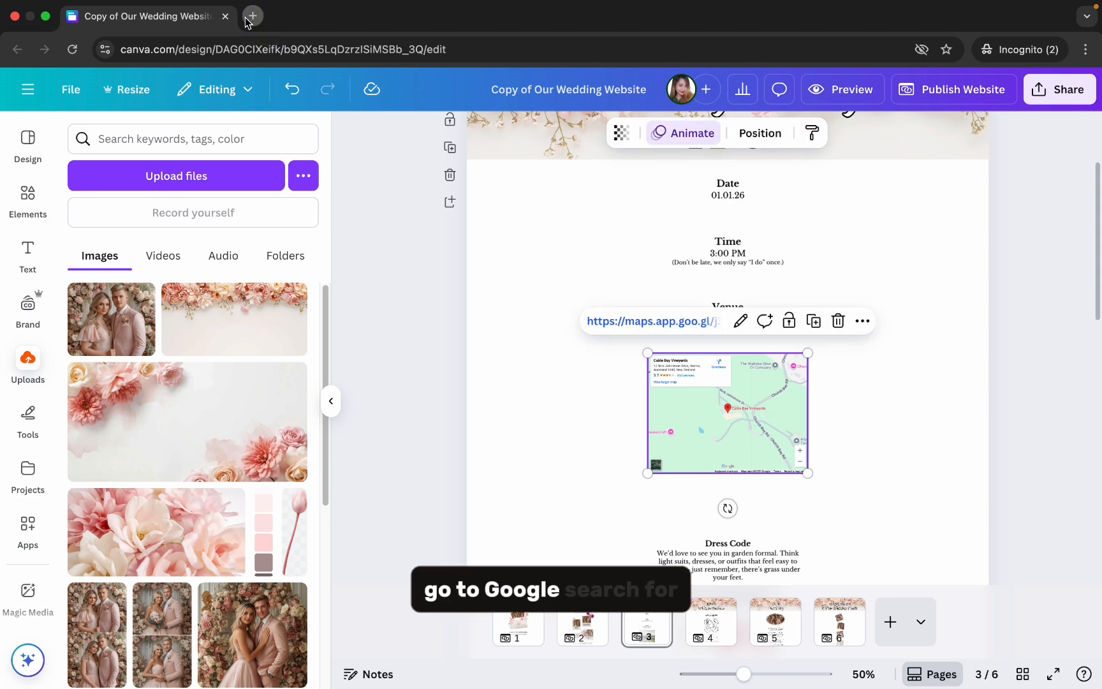
{"action": "left_click", "coordinate": [253, 16]}
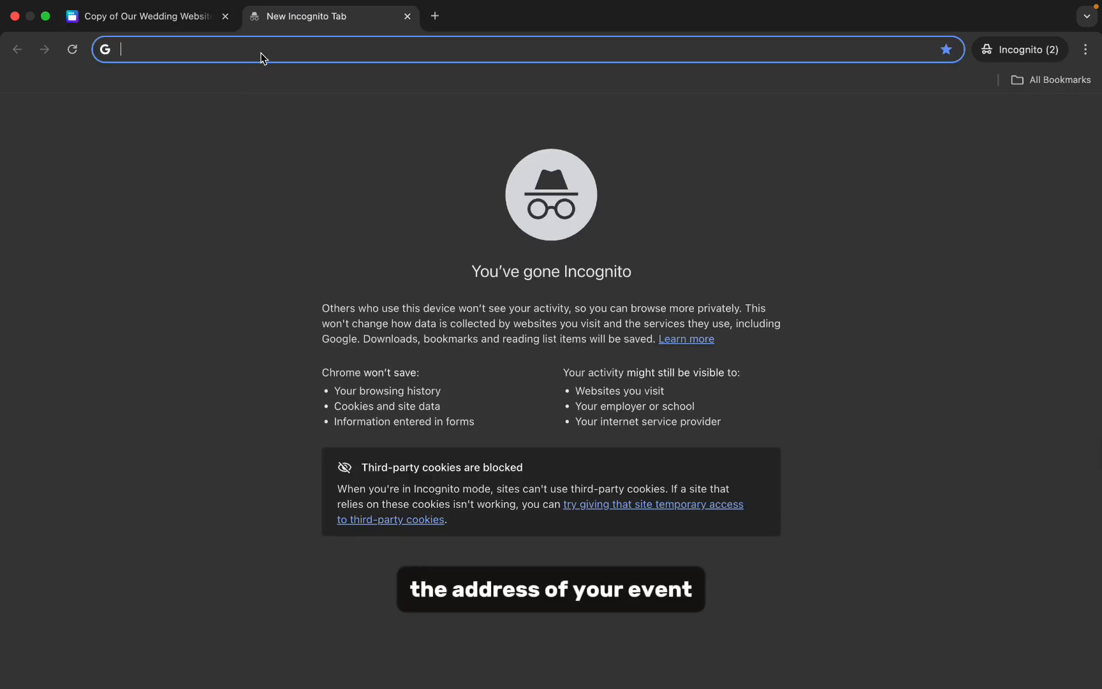
{"action": "type", "text": "Formosa Golf Resort google"}
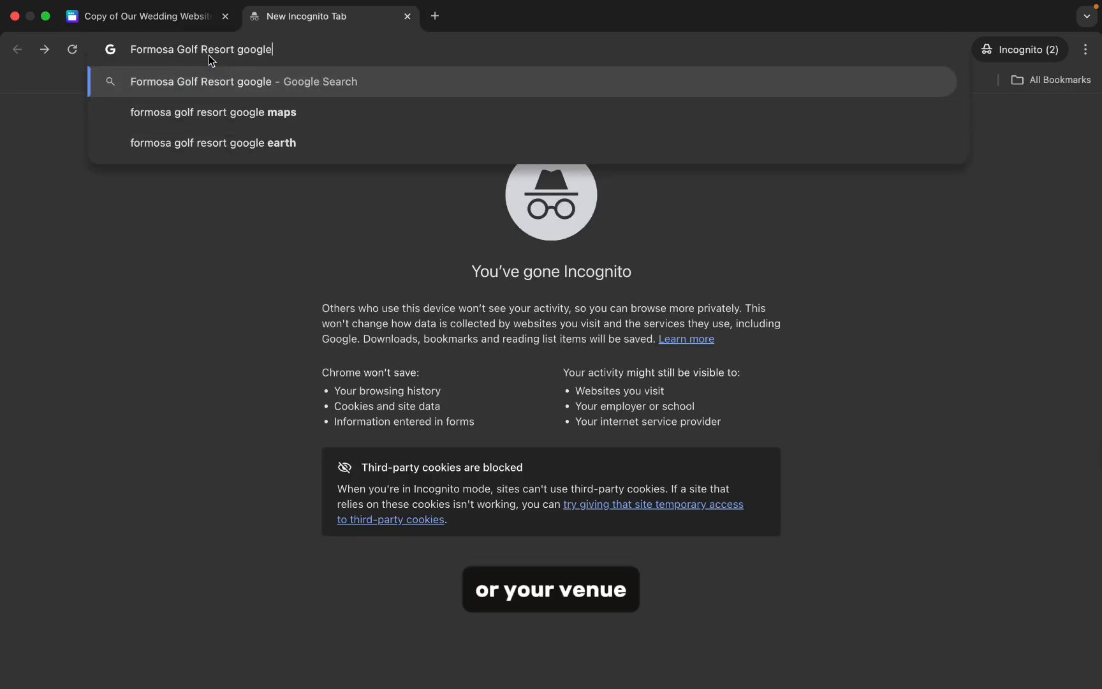
{"action": "type", "text": " map"}
{"action": "key", "text": "Return"}
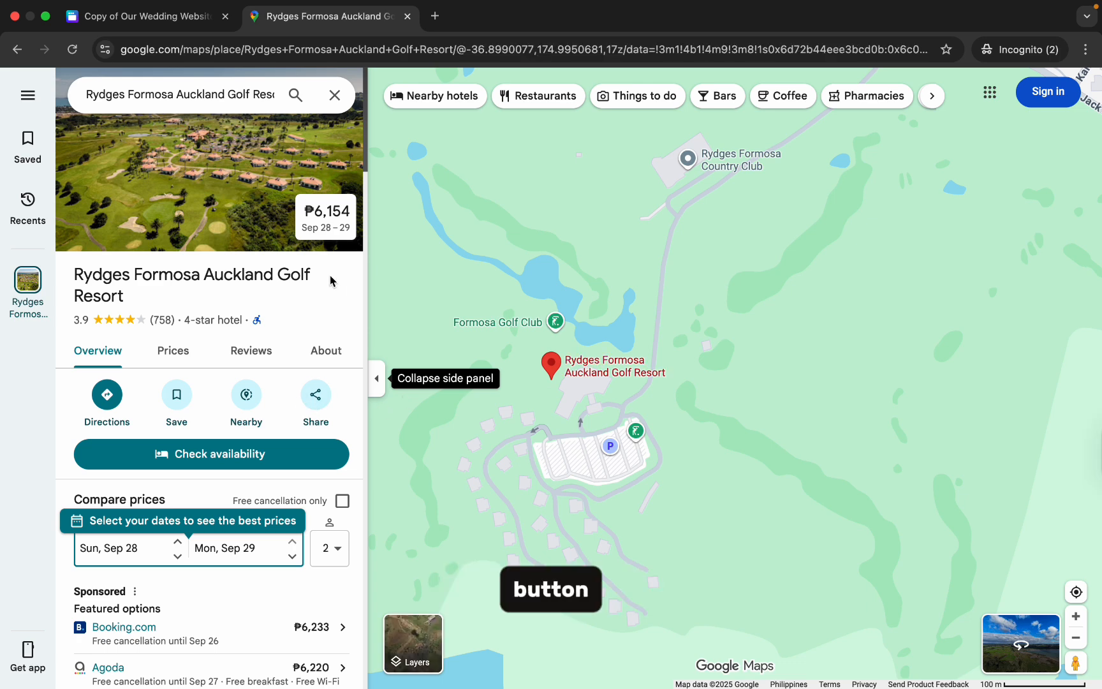
{"action": "left_click", "coordinate": [313, 407]}
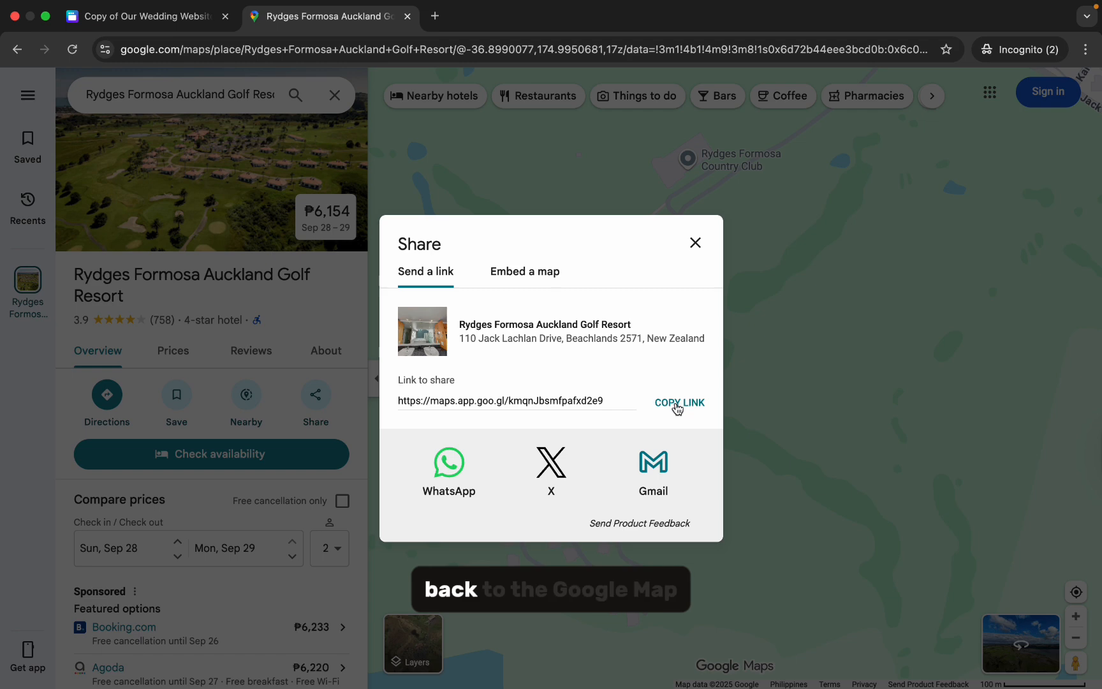
{"action": "left_click", "coordinate": [676, 403]}
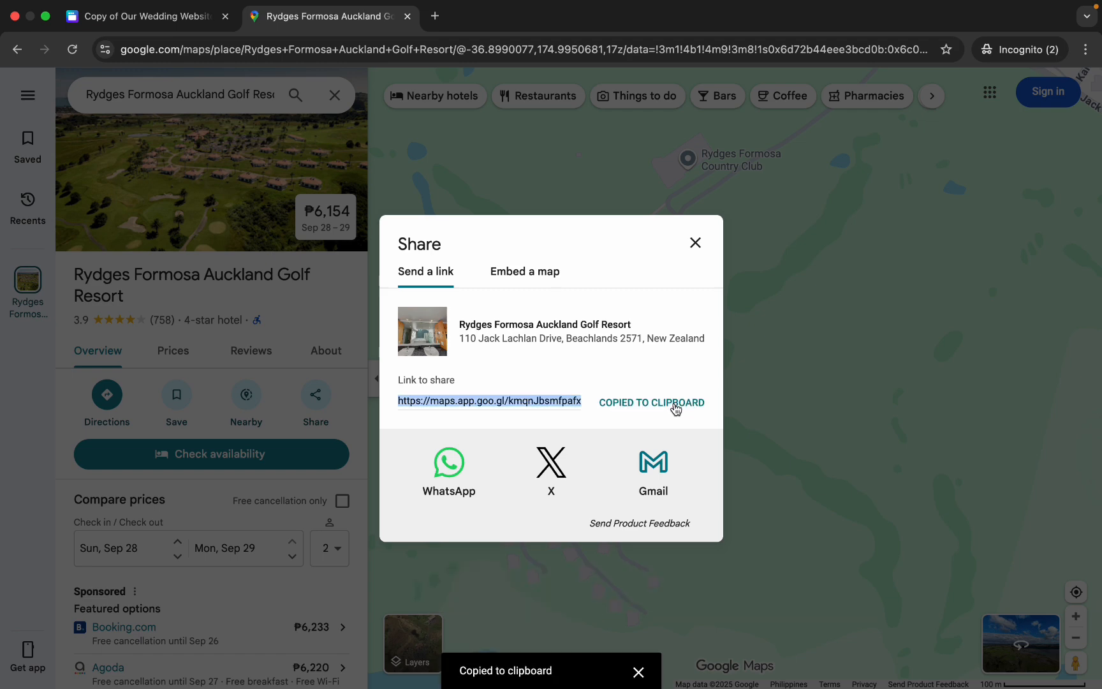
- Return to the Canva design and replace the embedded venue map's link on page 3 with the copied Google Maps link
{"action": "key", "text": "ctrl+shift+Tab"}
{"action": "left_click", "coordinate": [741, 322]}
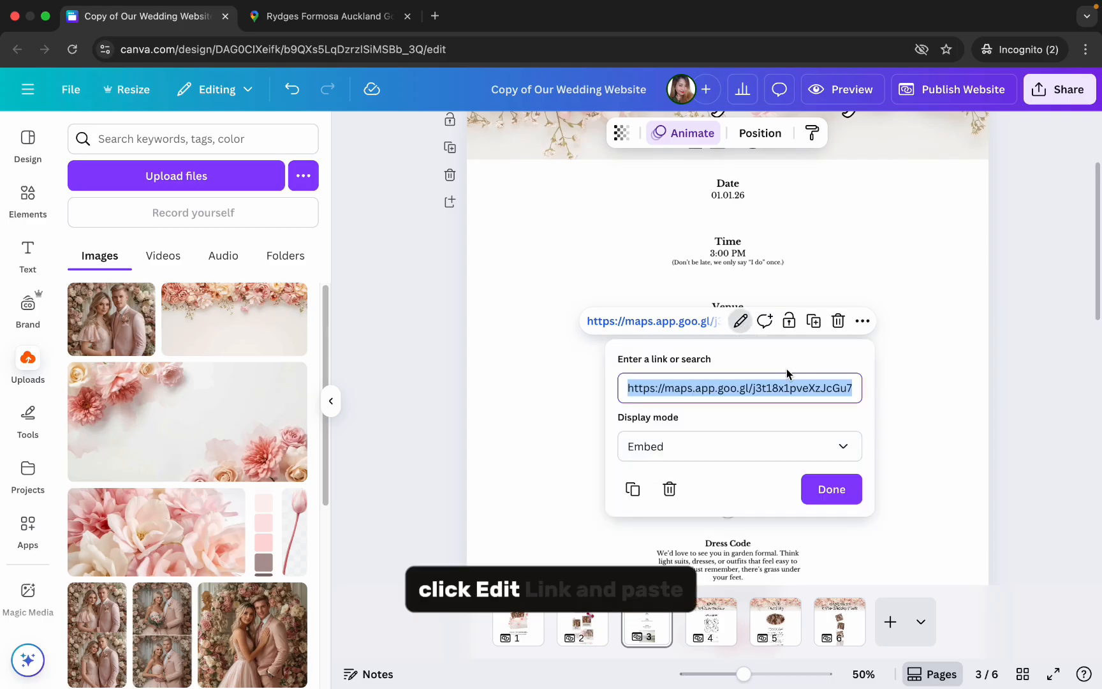
{"action": "key", "text": "BackSpace"}
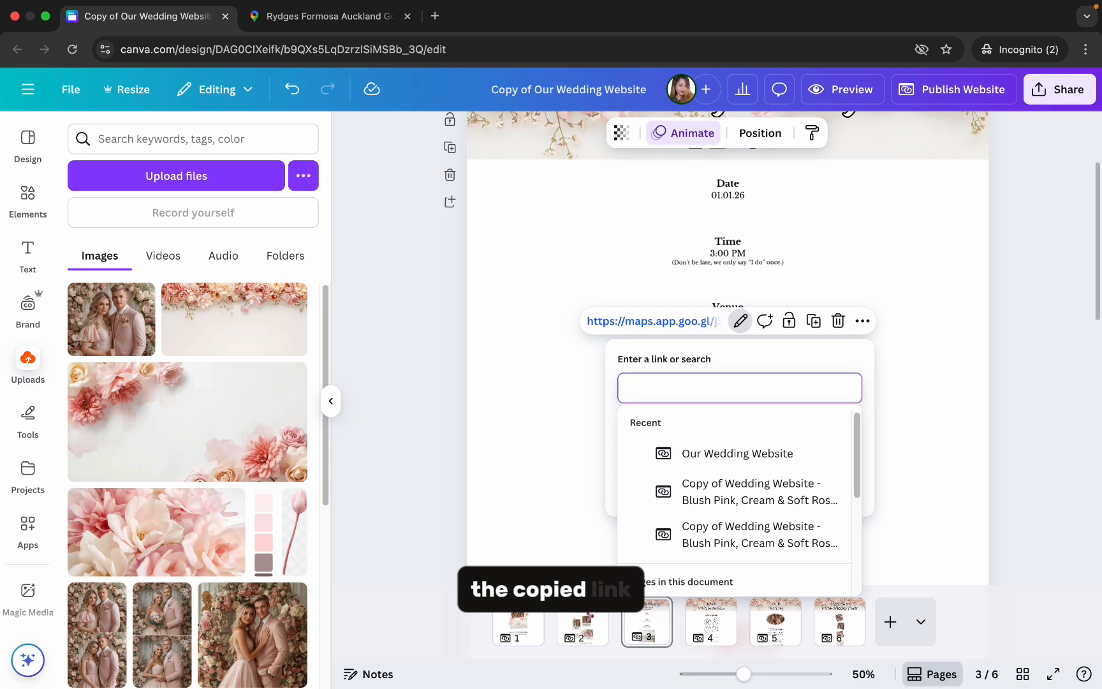
{"action": "key", "text": "ctrl+v"}
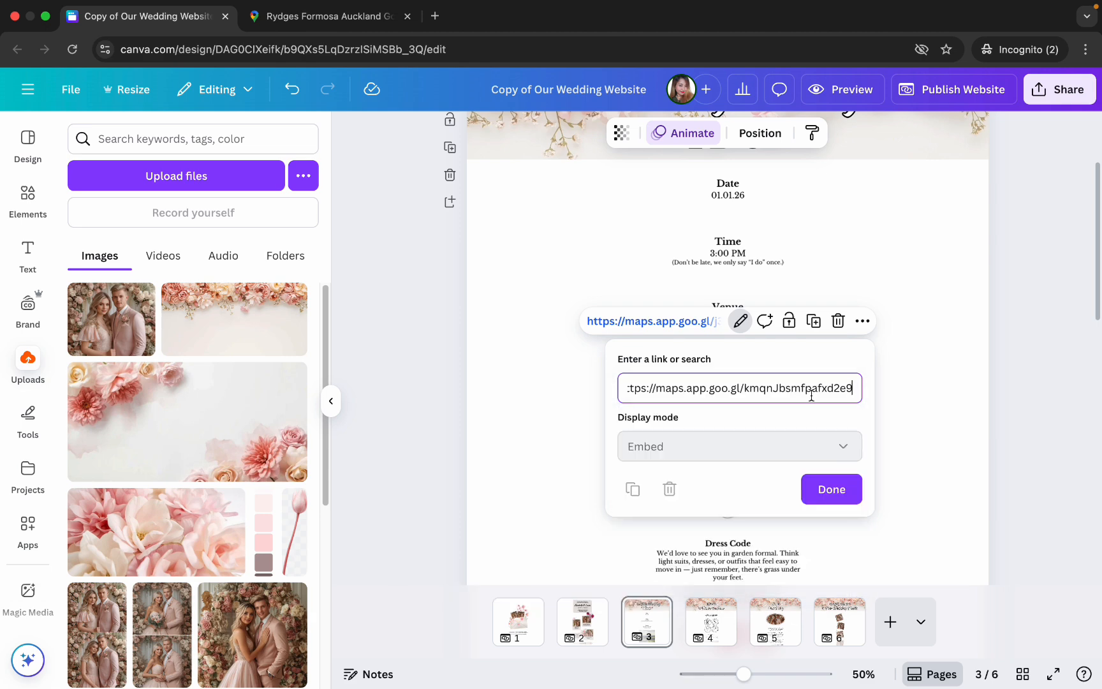
{"action": "left_click", "coordinate": [843, 487]}
- Resize the new map embed to match the venue text's width and center it beneath that text
{"action": "left_click_drag", "start_coordinate": [962, 438], "coordinate": [796, 311]}
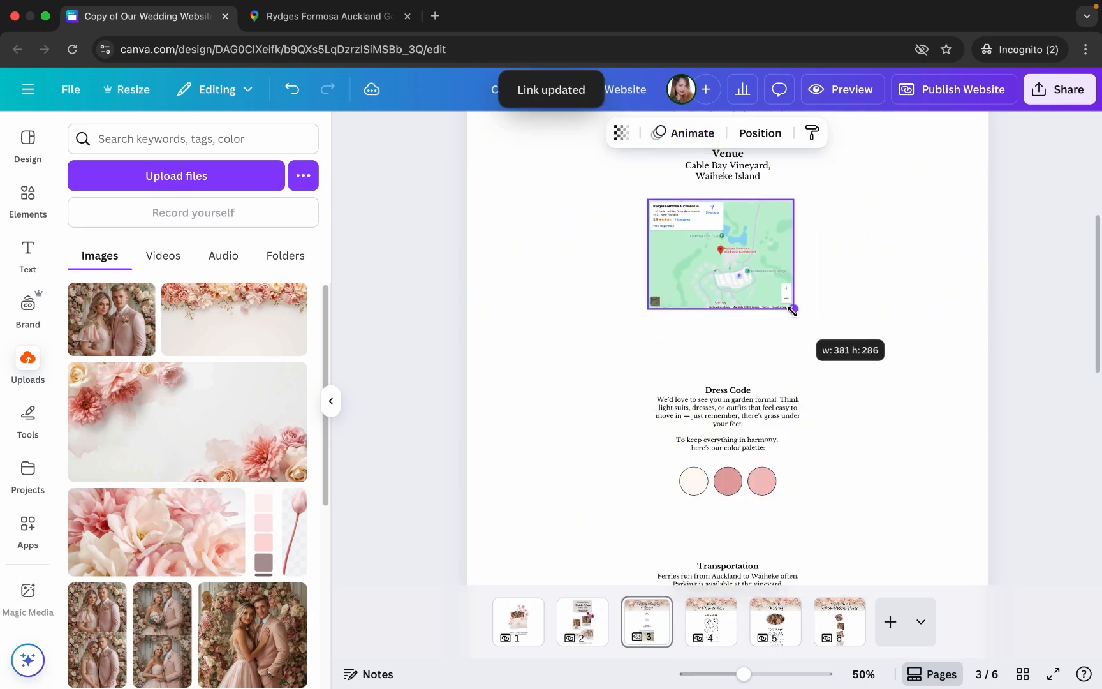
{"action": "scroll", "coordinate": [957, 335], "scroll_direction": "up", "scroll_amount": 2}
{"action": "left_click_drag", "start_coordinate": [788, 354], "coordinate": [795, 355]}
{"action": "left_click", "coordinate": [875, 366]}
- Search the colors for pink and fill the first dress code palette circle with Light orange #efebe2 from the Pomegranate on Print palette
{"action": "scroll", "coordinate": [875, 366], "scroll_direction": "down", "scroll_amount": 4}
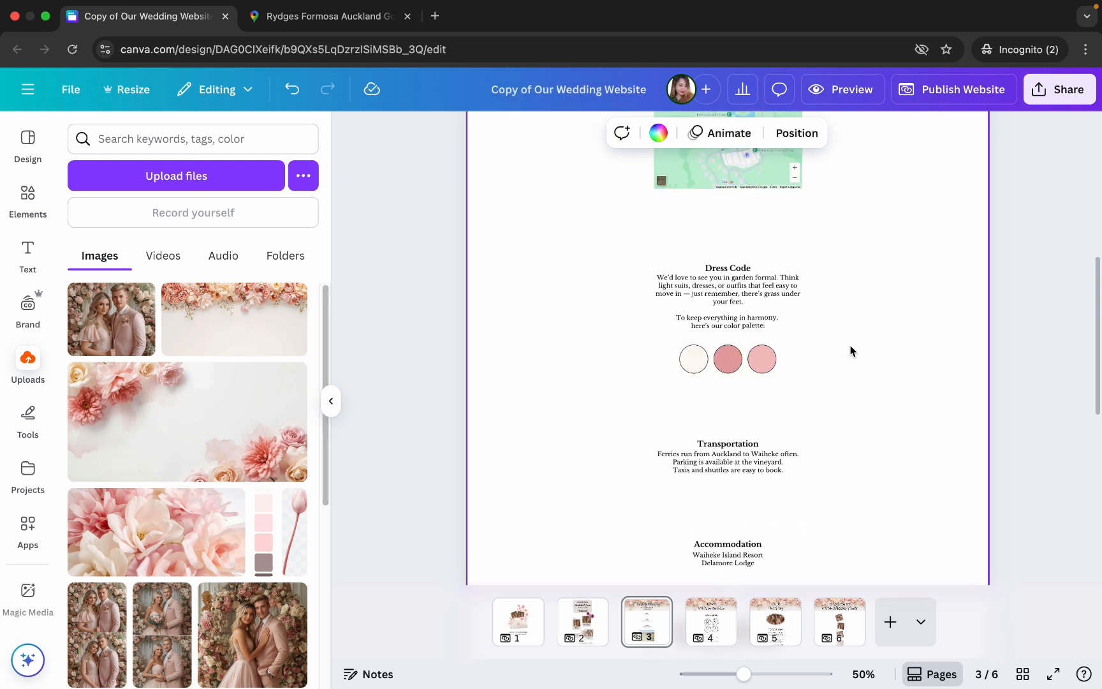
{"action": "left_click", "coordinate": [774, 322]}
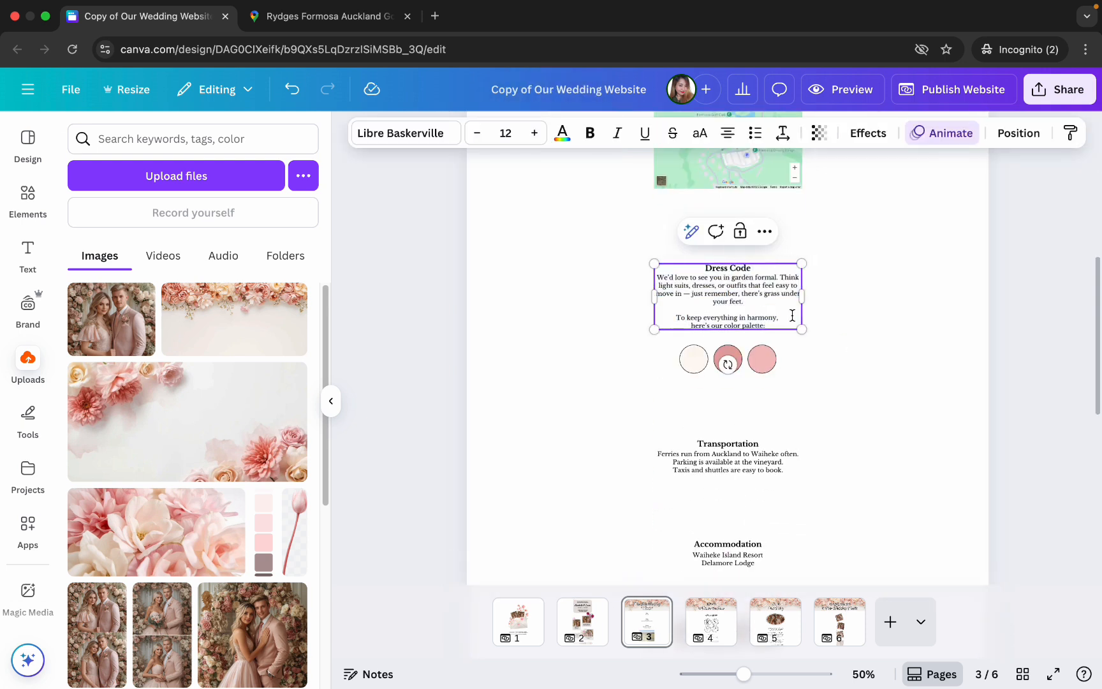
{"action": "left_click", "coordinate": [834, 312]}
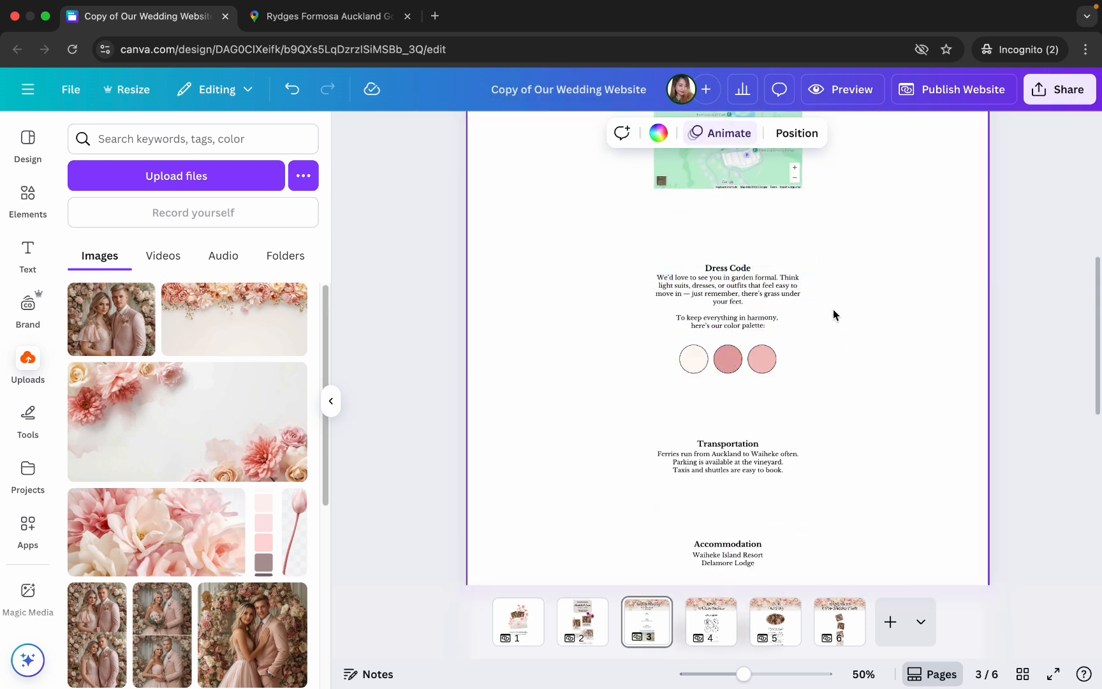
{"action": "left_click", "coordinate": [689, 369]}
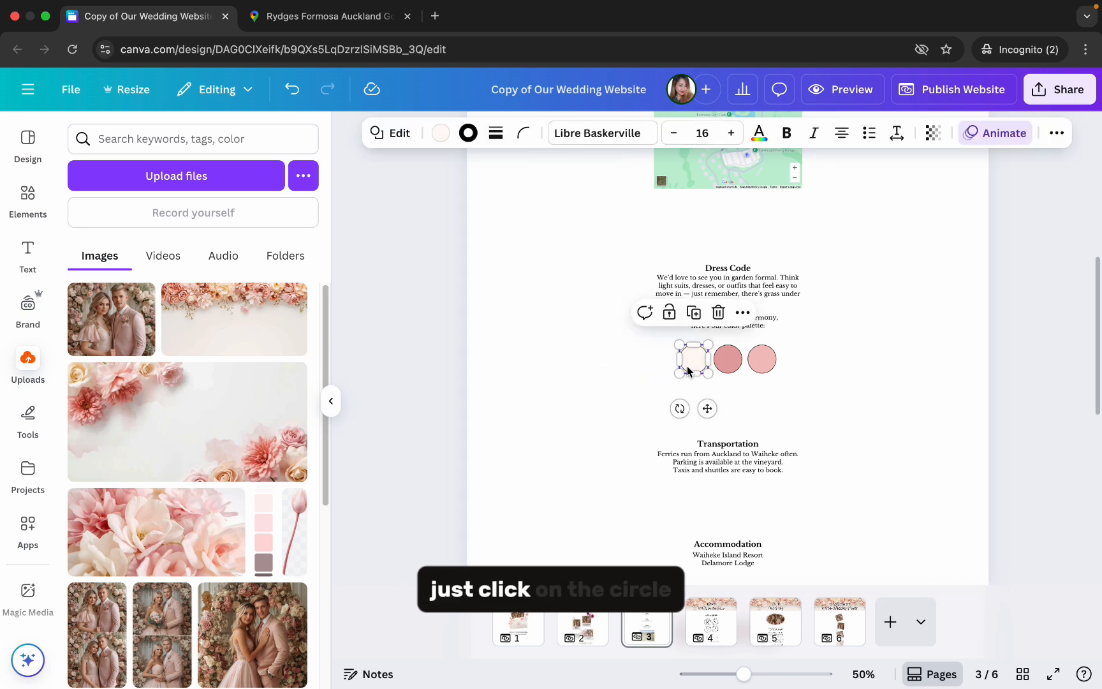
{"action": "left_click", "coordinate": [441, 133]}
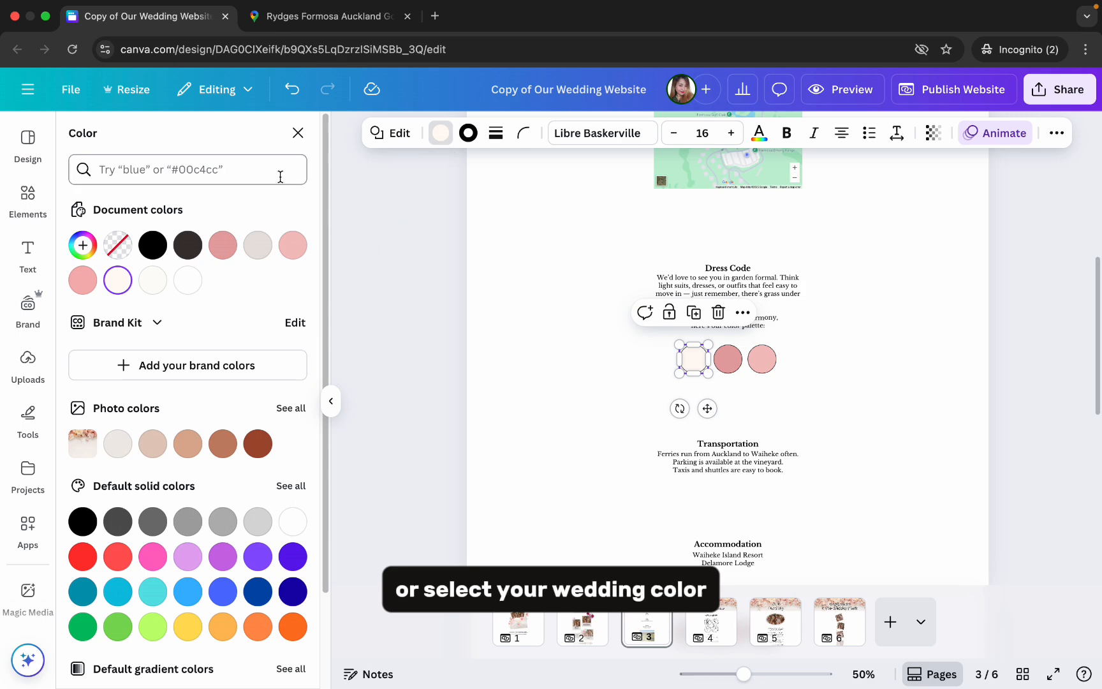
{"action": "left_click", "coordinate": [279, 177]}
{"action": "type", "text": "pink"}
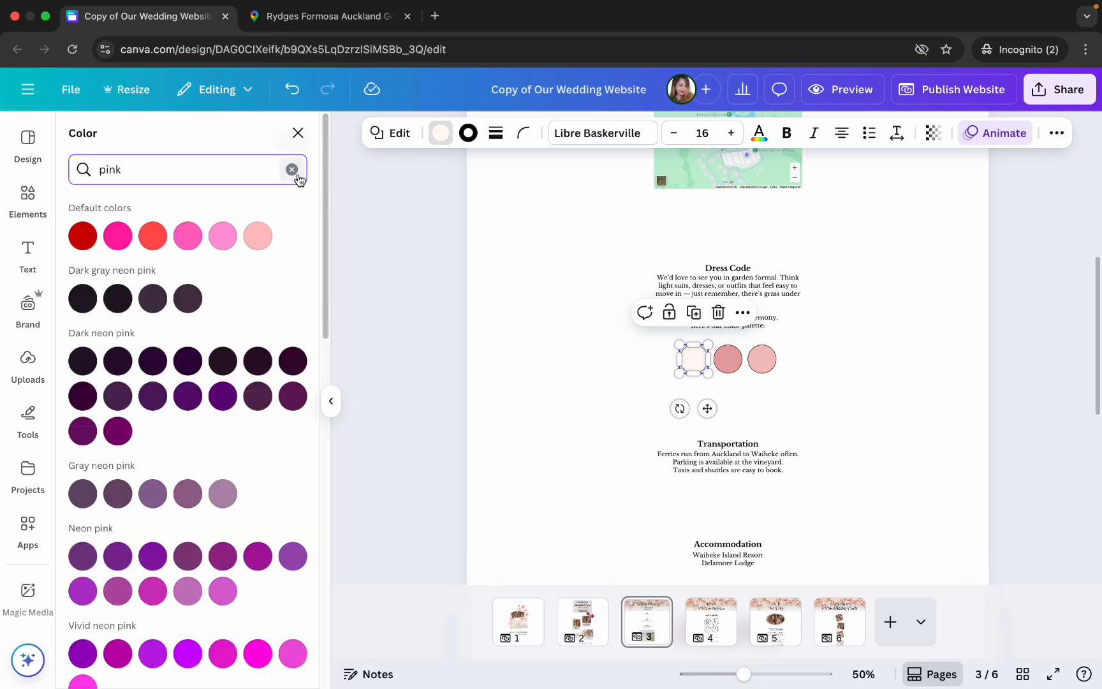
{"action": "scroll", "coordinate": [287, 328], "scroll_direction": "down", "scroll_amount": 10}
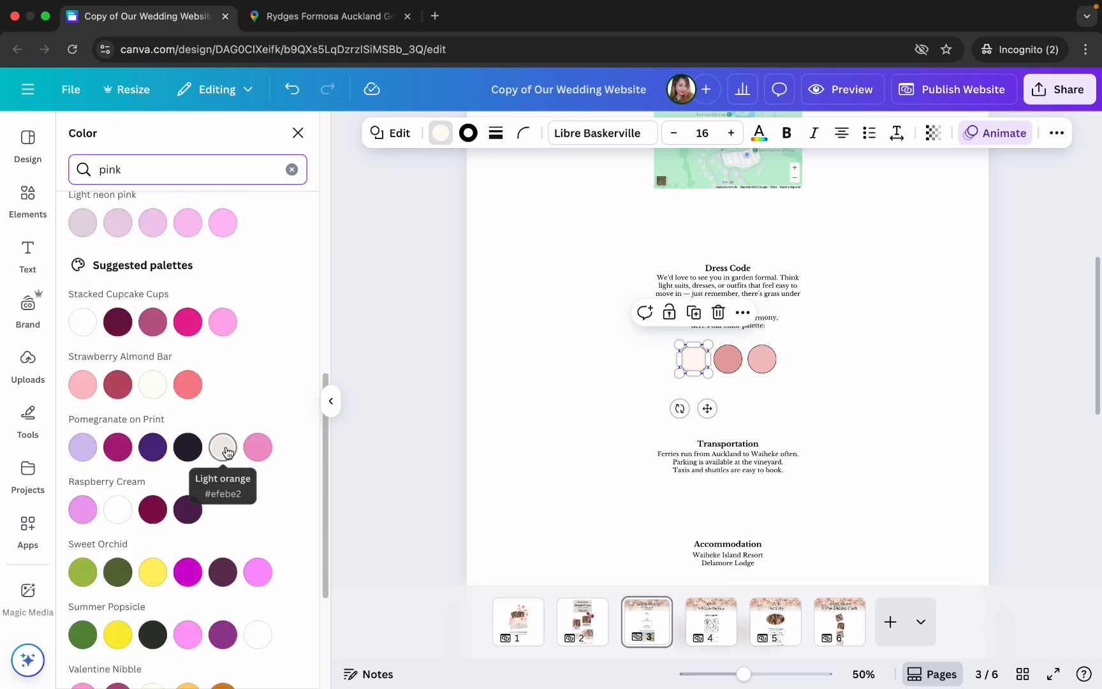
{"action": "left_click", "coordinate": [225, 452]}
{"action": "left_click", "coordinate": [456, 420]}
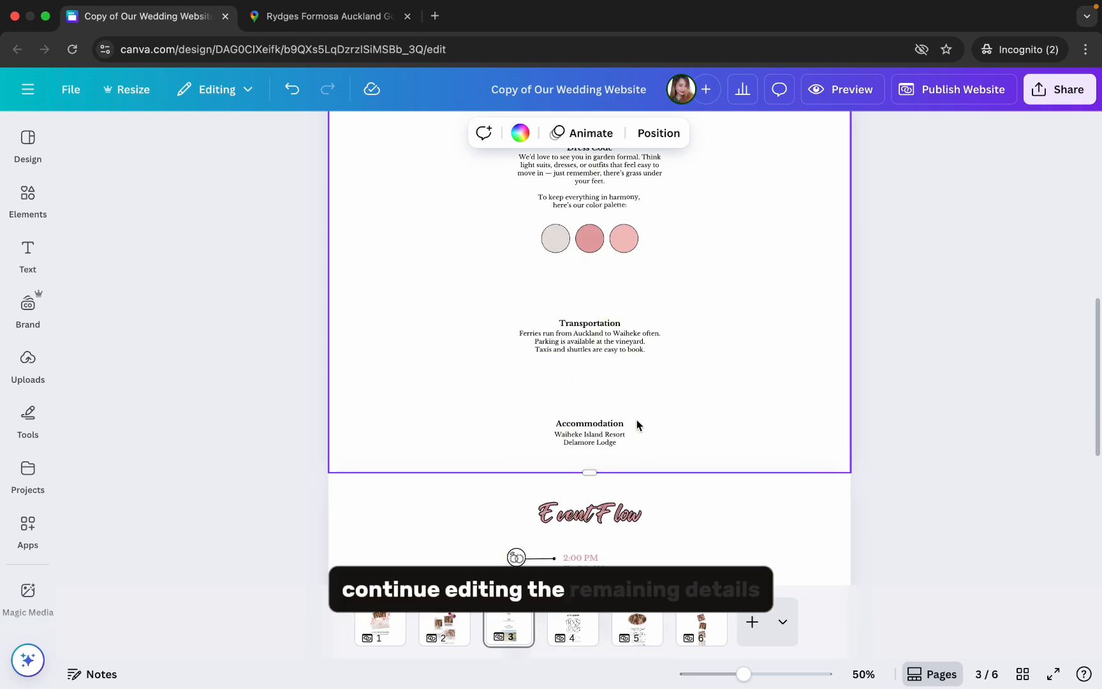
- Set the time of the "I Do" Moment in the Event Flow timeline to 3:00 PM
{"action": "left_click", "coordinate": [637, 425]}
{"action": "scroll", "coordinate": [669, 437], "scroll_direction": "down", "scroll_amount": 5}
{"action": "scroll", "coordinate": [664, 386], "scroll_direction": "up", "scroll_amount": 1}
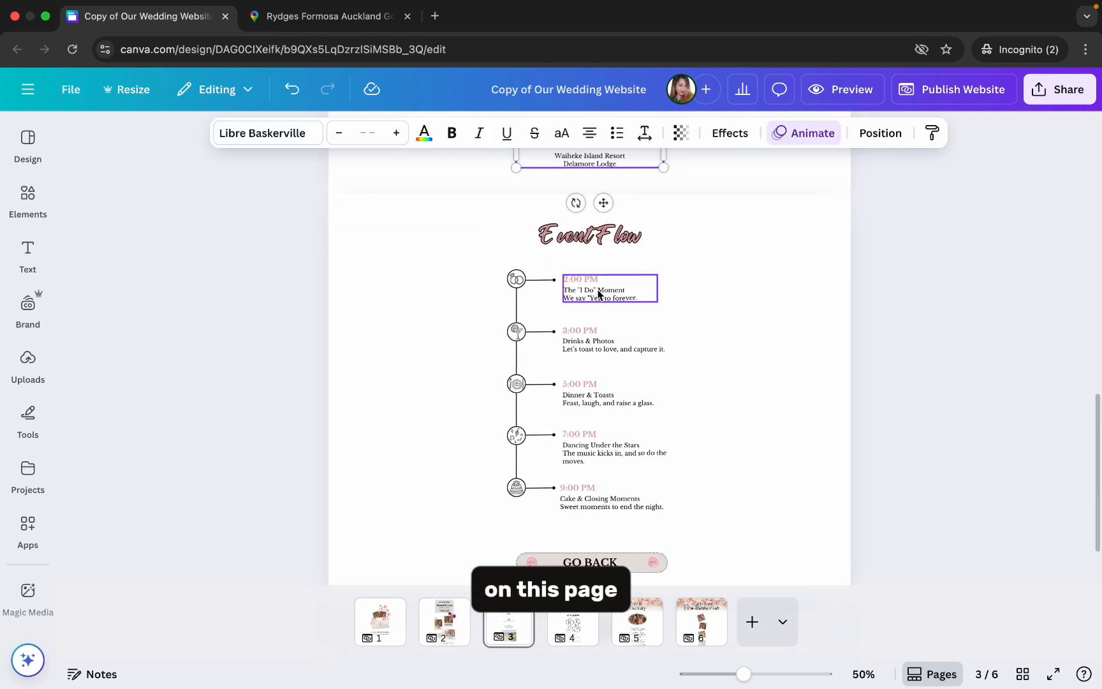
{"action": "double_click", "coordinate": [600, 281]}
{"action": "left_click_drag", "start_coordinate": [600, 281], "coordinate": [566, 282]}
{"action": "type", "text": "3:00 PM"}
{"action": "left_click", "coordinate": [574, 314]}
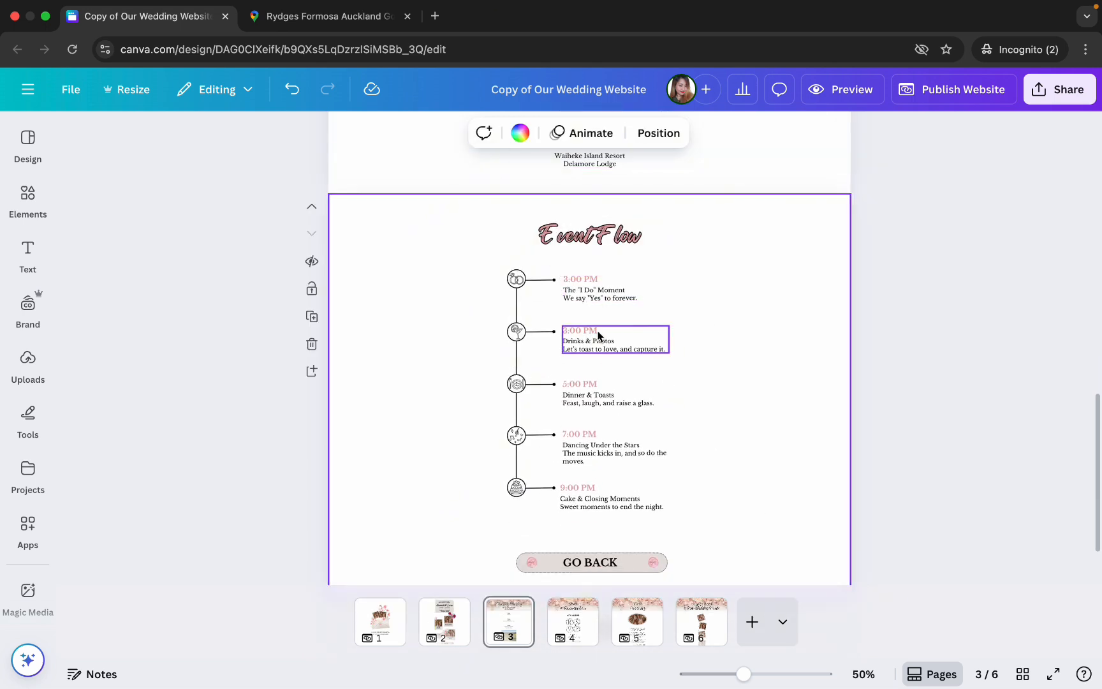
- Review pages 1 and 2 and open the RSVP section on page 4
{"action": "scroll", "coordinate": [738, 486], "scroll_direction": "down", "scroll_amount": 1}
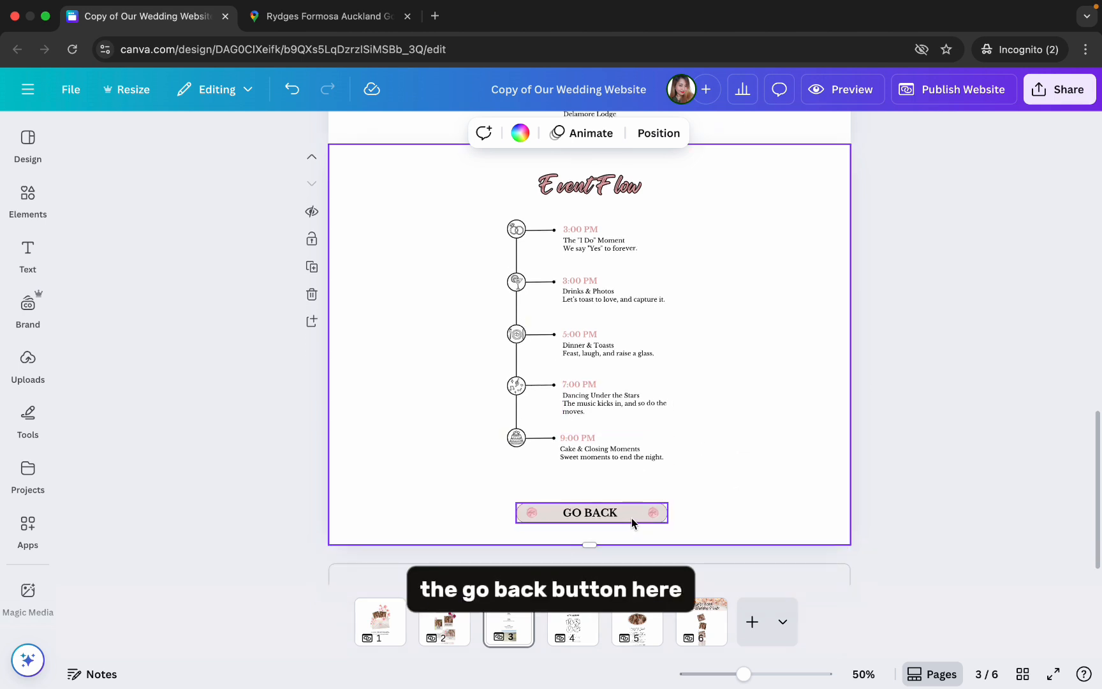
{"action": "left_click", "coordinate": [379, 630]}
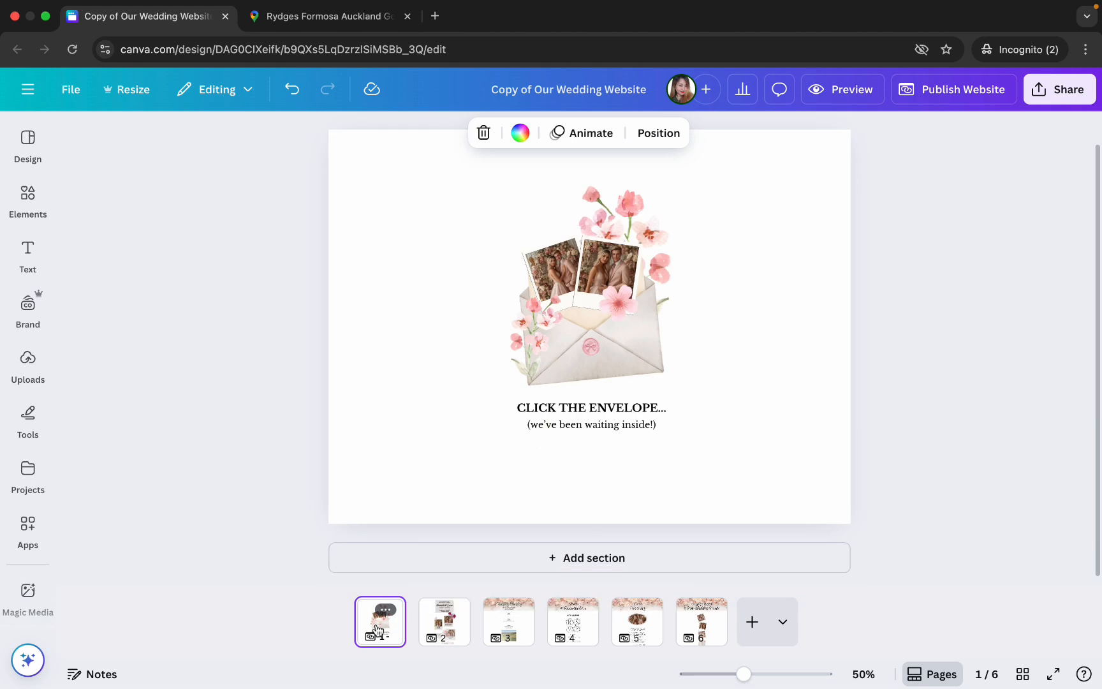
{"action": "left_click", "coordinate": [444, 622]}
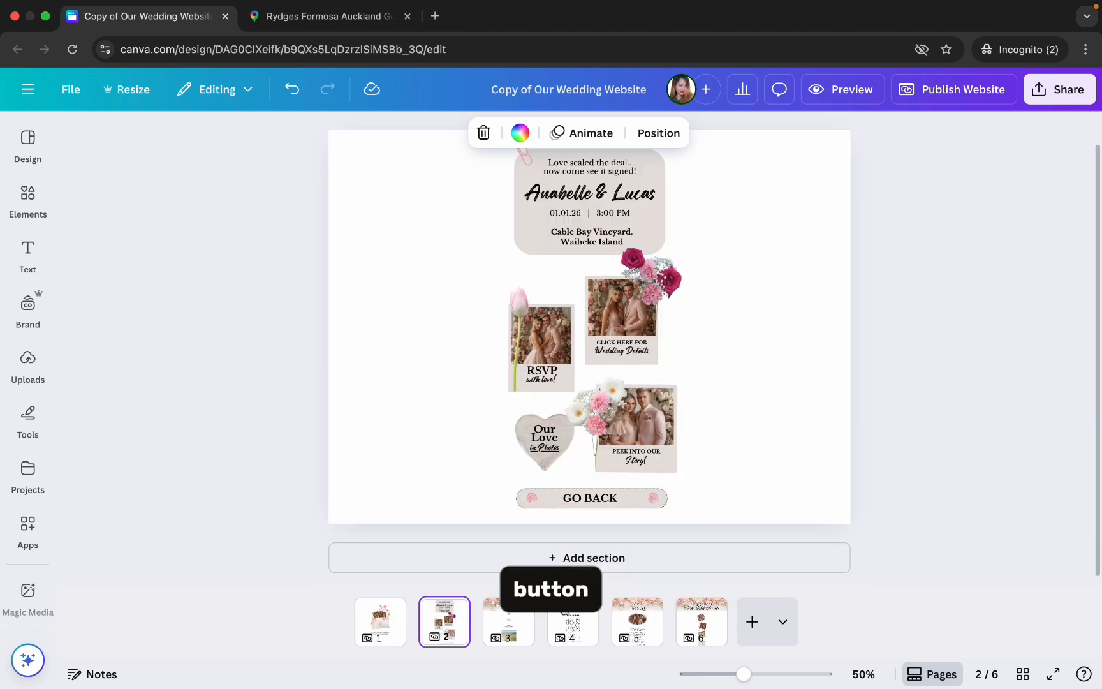
{"action": "left_click", "coordinate": [572, 629]}
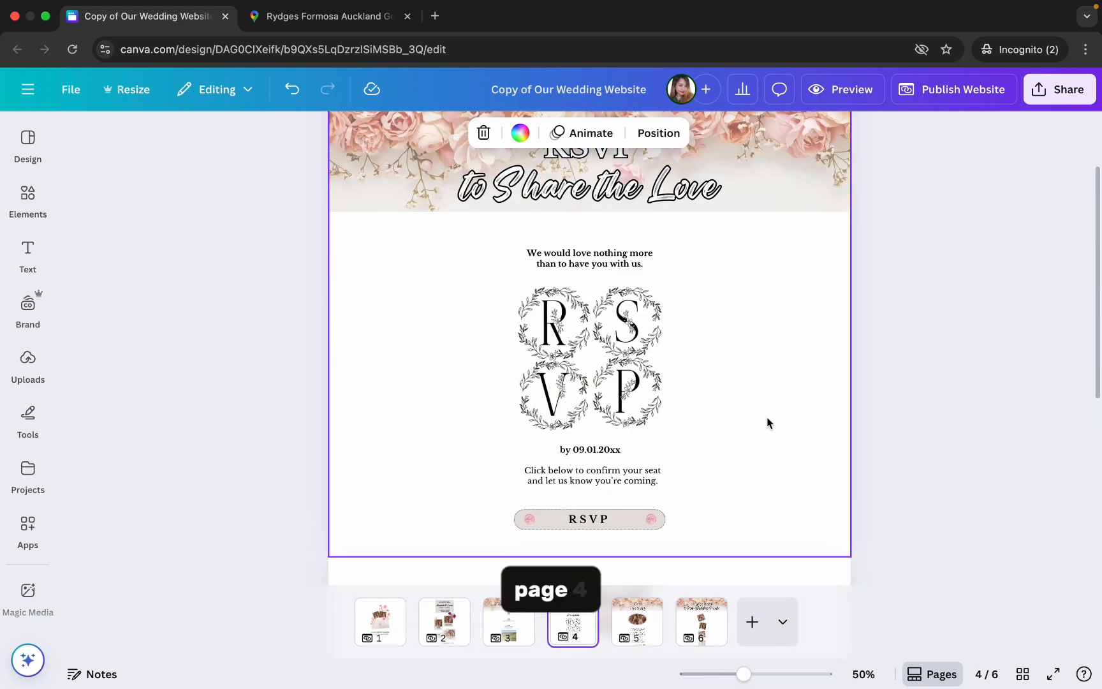
{"action": "scroll", "coordinate": [768, 422], "scroll_direction": "down", "scroll_amount": 3}
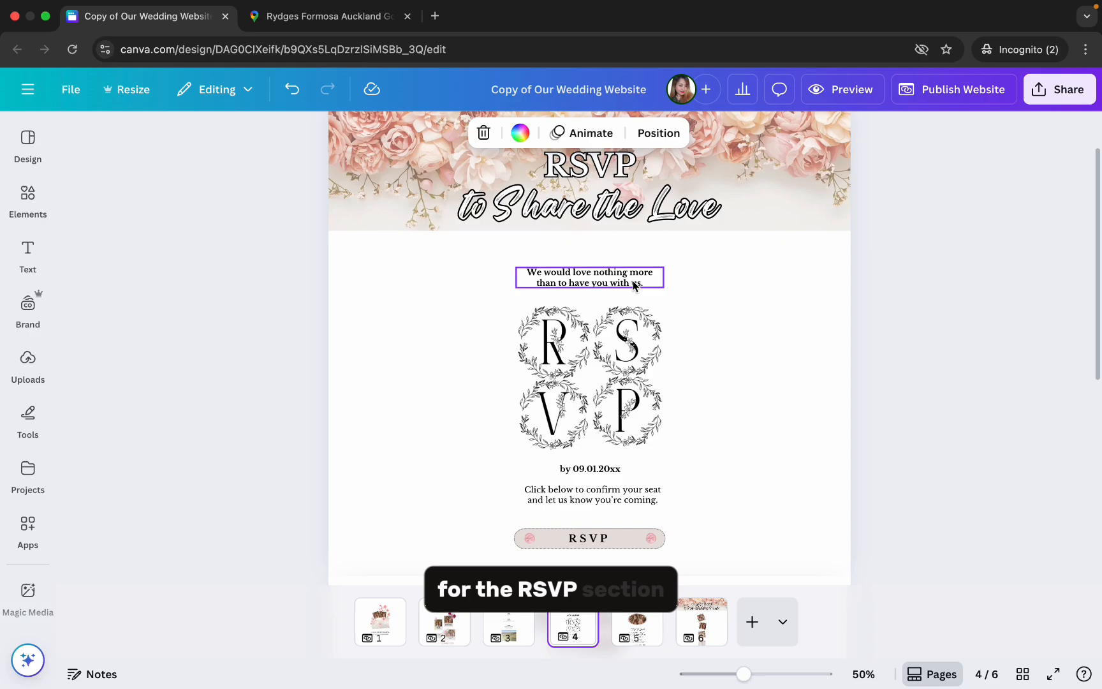
- Switch to the RSVP form in Google Forms and copy its shortened responder link
{"action": "left_click", "coordinate": [634, 284]}
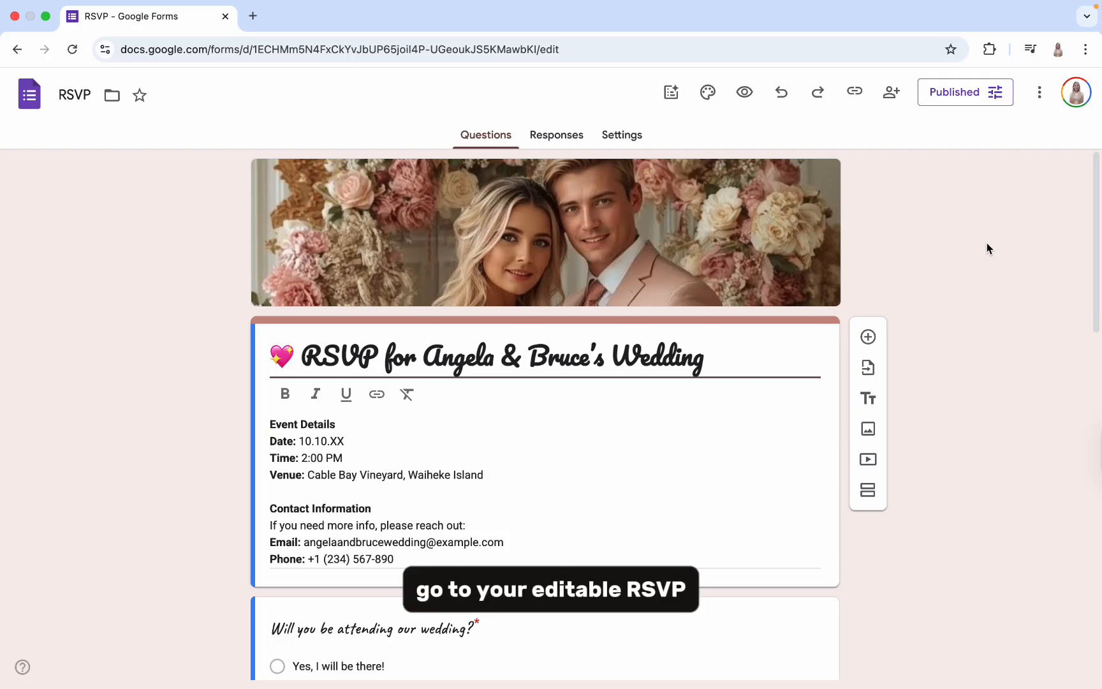
{"action": "left_click", "coordinate": [855, 96]}
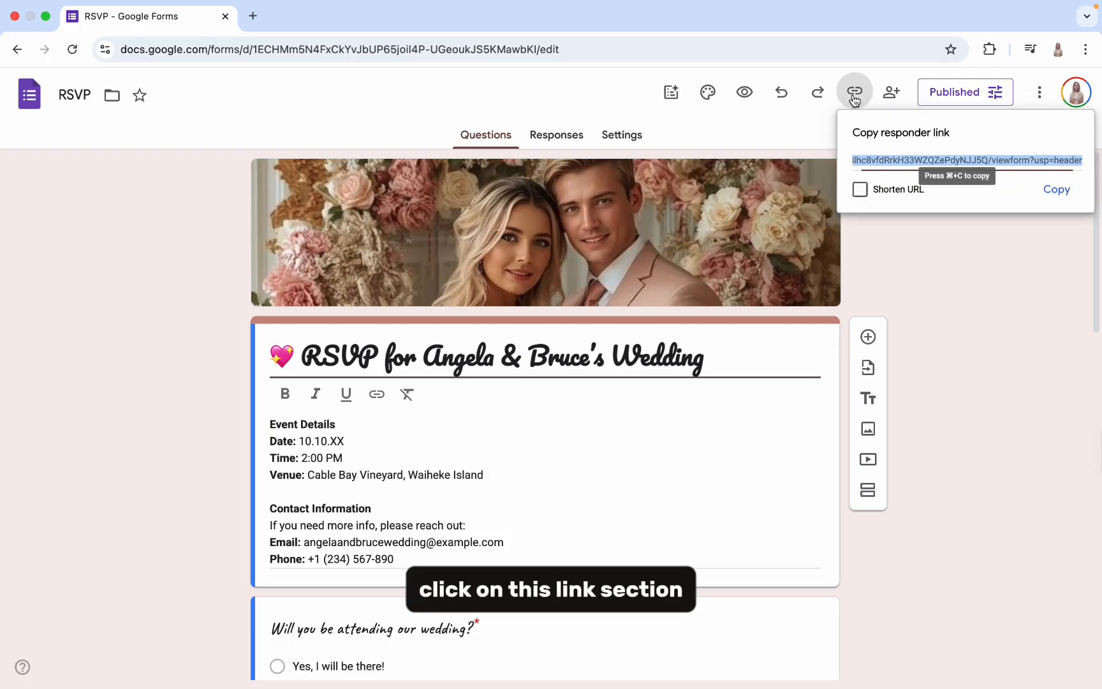
{"action": "left_click", "coordinate": [1053, 187]}
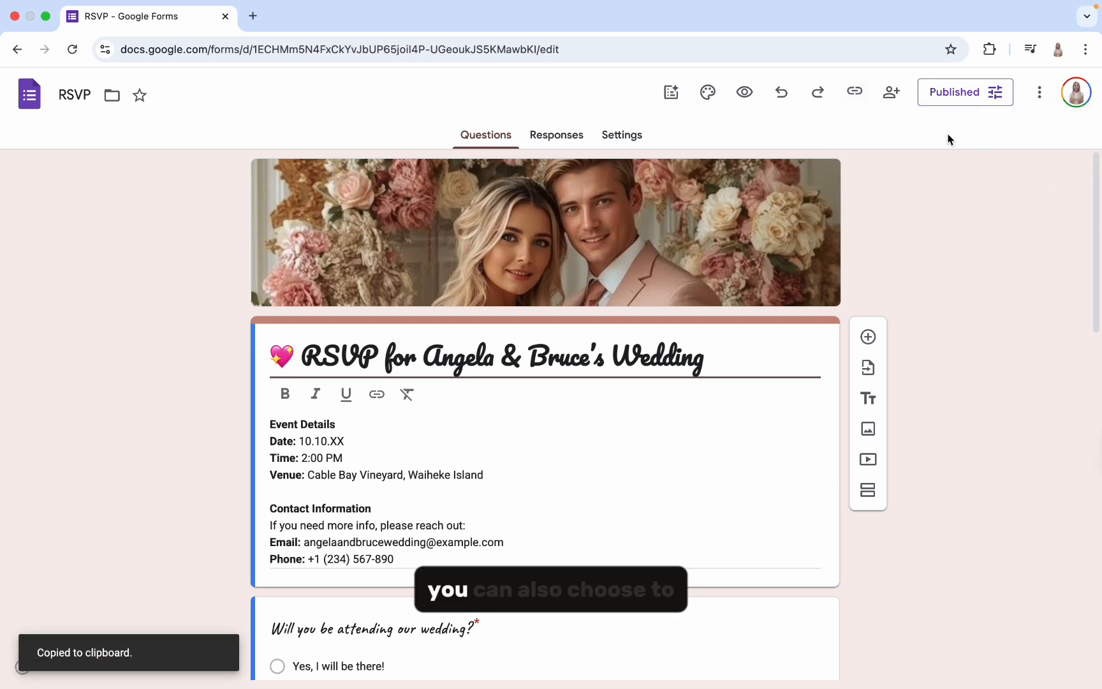
{"action": "left_click", "coordinate": [855, 96]}
{"action": "left_click", "coordinate": [862, 190]}
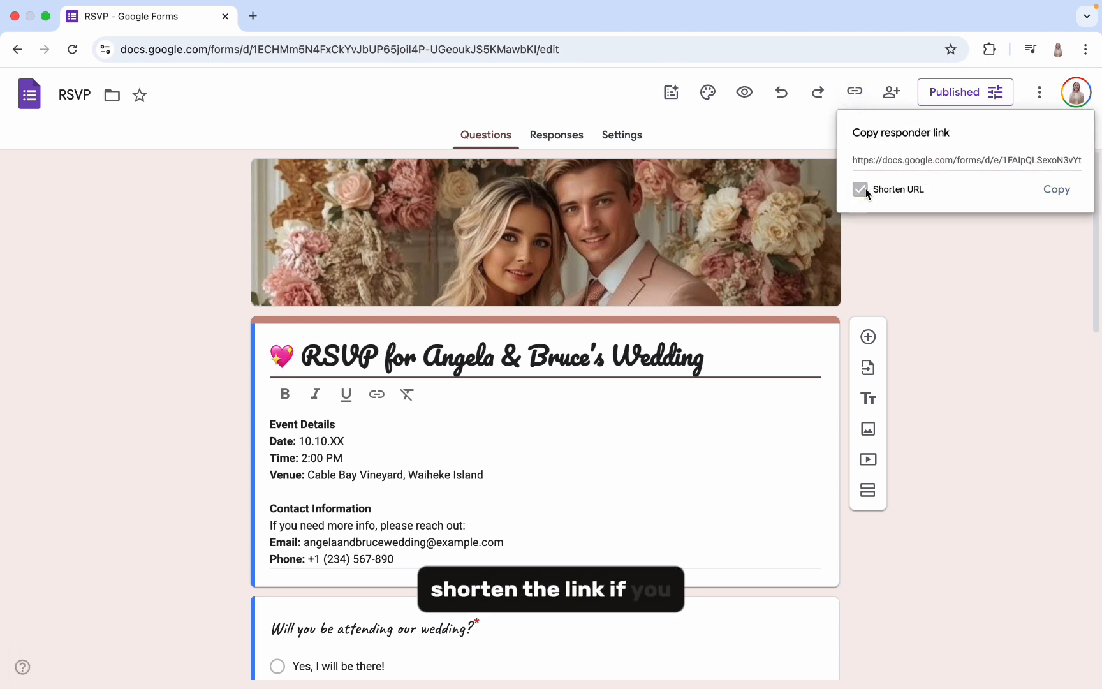
{"action": "left_click", "coordinate": [1055, 190]}
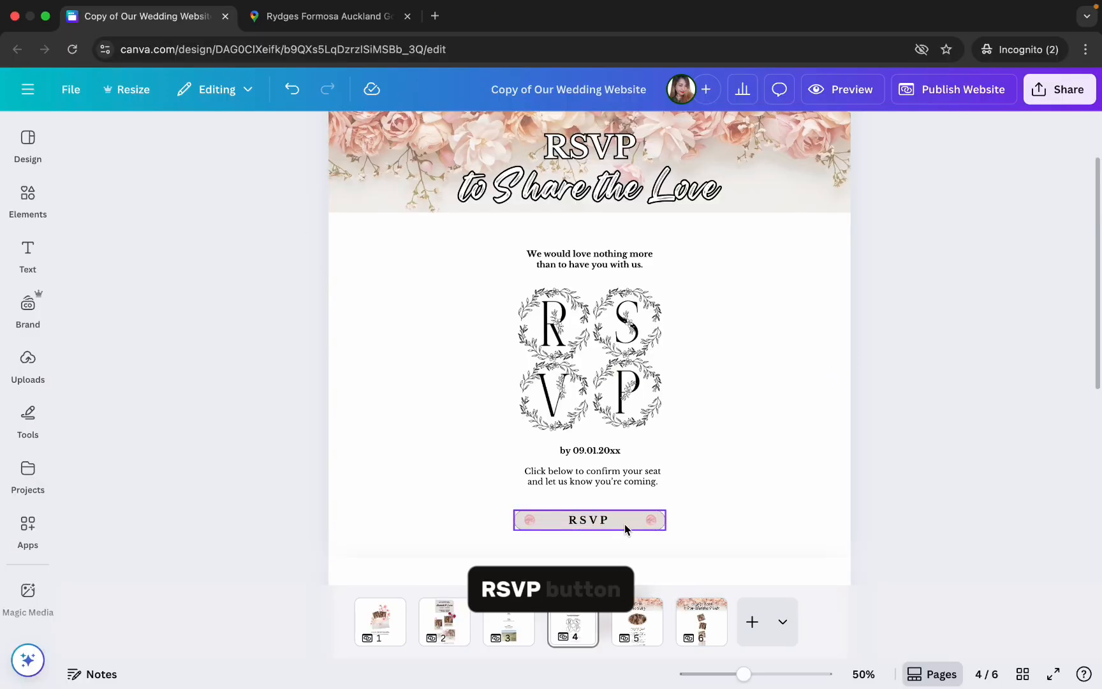
{"action": "left_click", "coordinate": [624, 524]}
{"action": "left_click", "coordinate": [603, 478]}
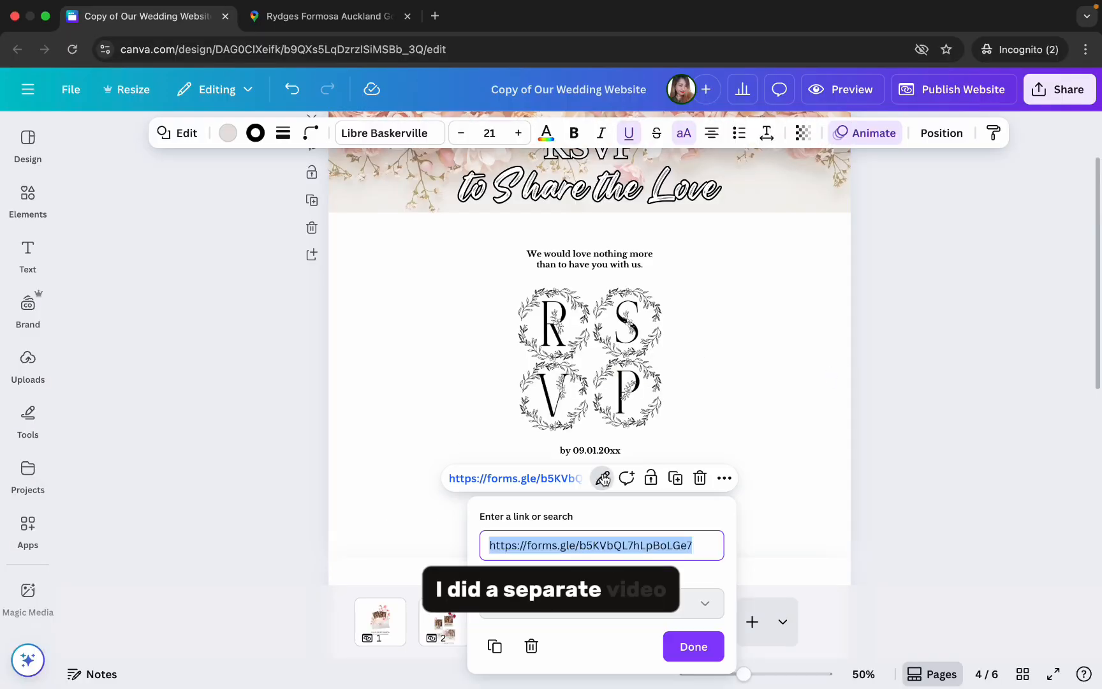
{"action": "key", "text": "BackSpace"}
{"action": "key", "text": "ctrl+v"}
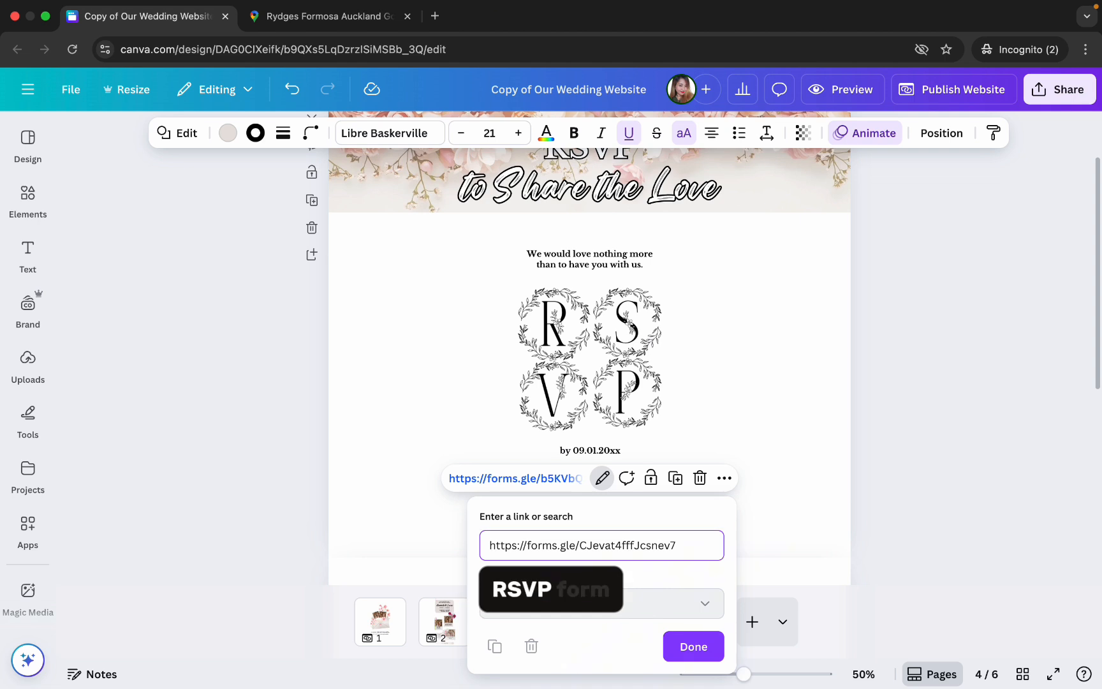
{"action": "left_click", "coordinate": [686, 640]}
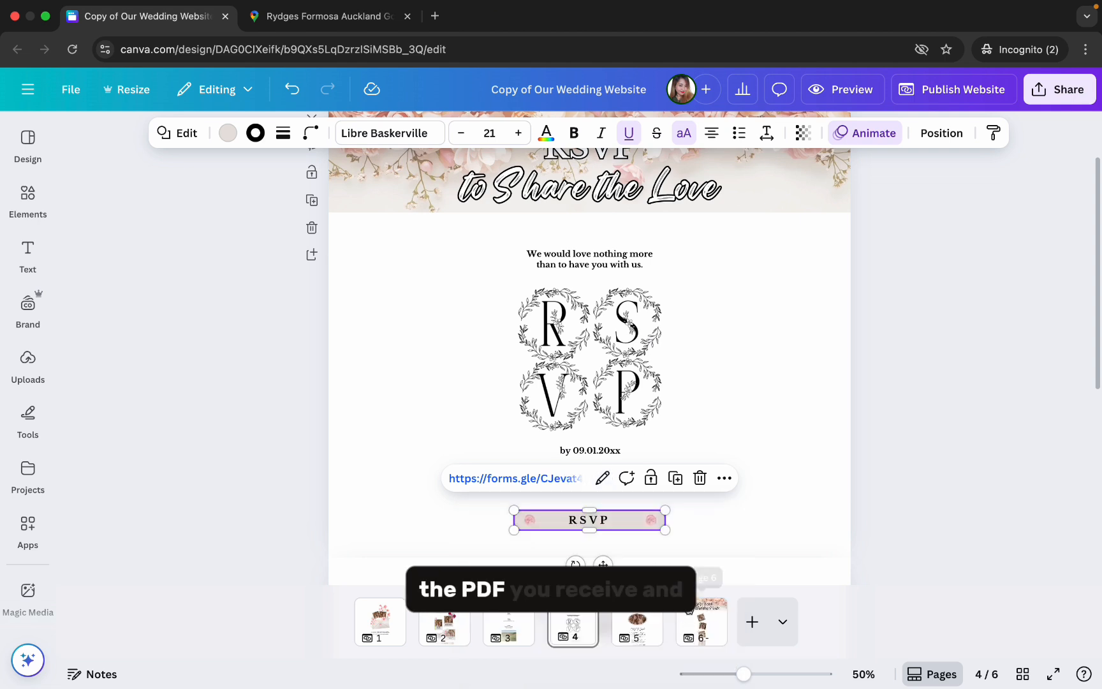
{"action": "left_click", "coordinate": [714, 535]}
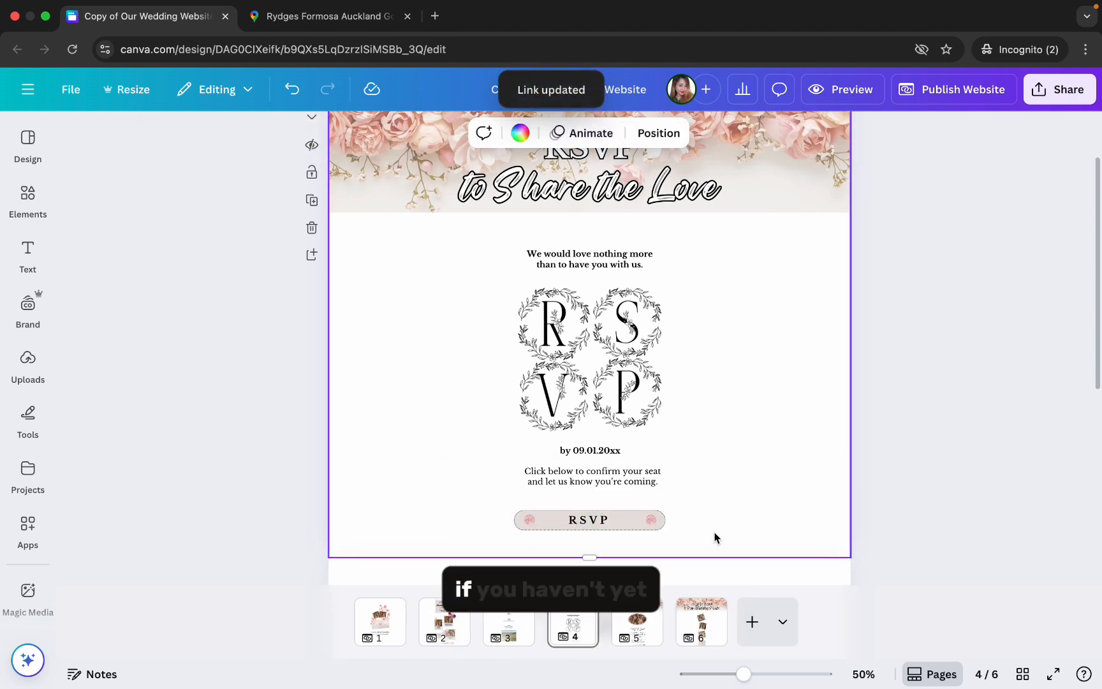
- Search Google for tickcounter in a new browser tab and open the TickCounter countdown timer site
{"action": "scroll", "coordinate": [904, 407], "scroll_direction": "down", "scroll_amount": 5}
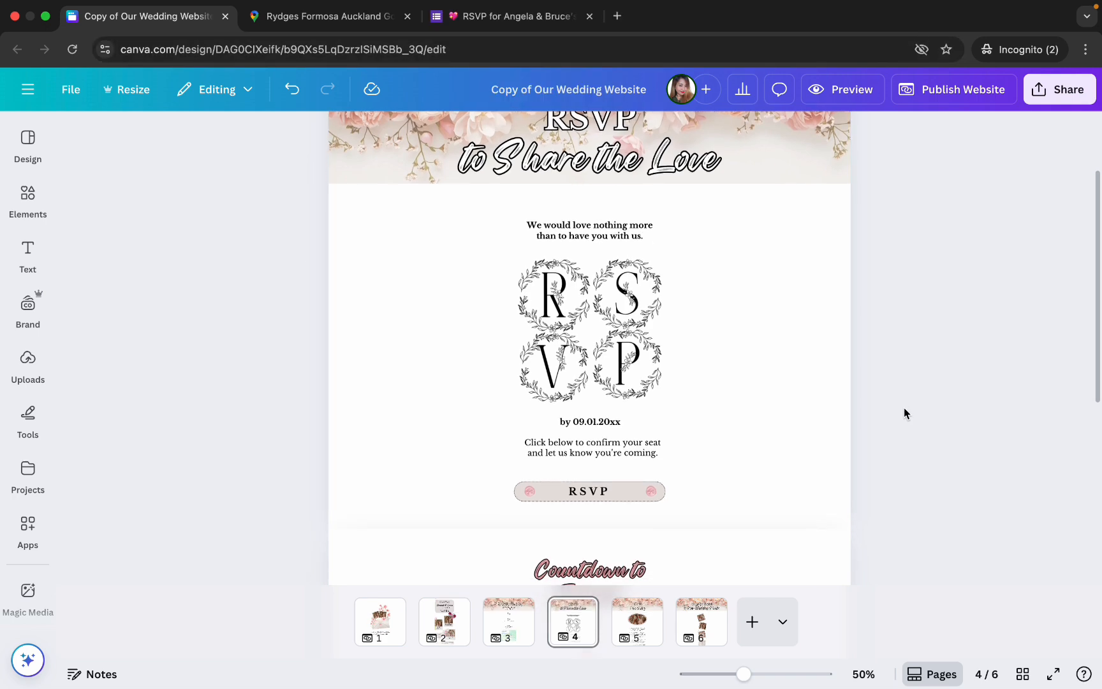
{"action": "scroll", "coordinate": [904, 409], "scroll_direction": "down", "scroll_amount": 2}
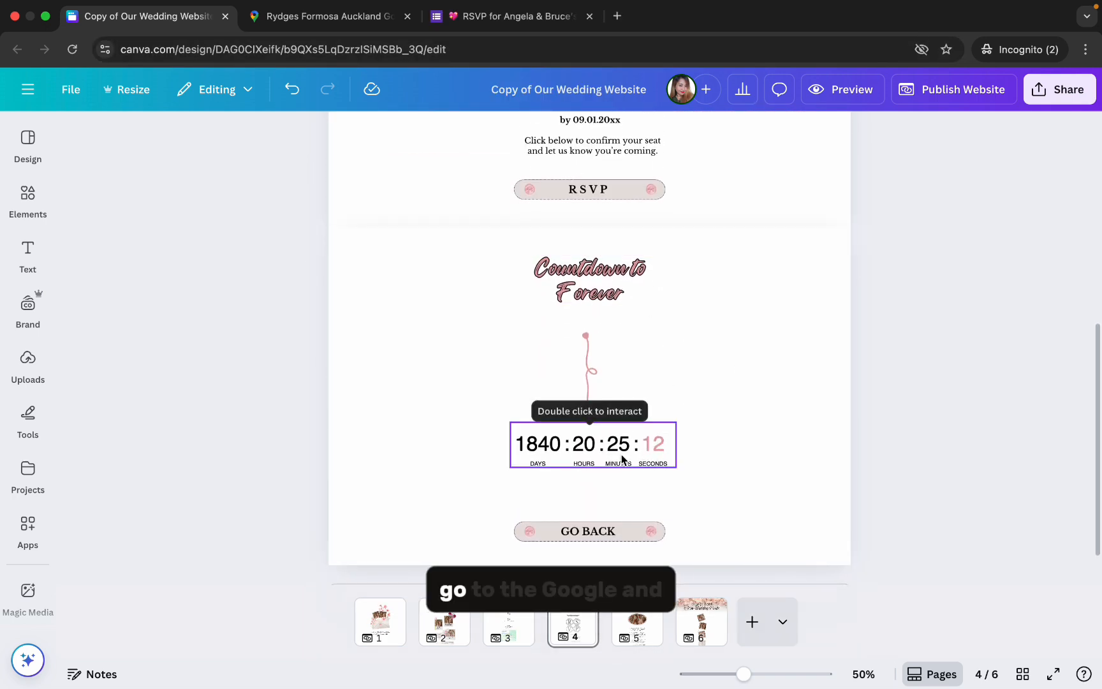
{"action": "type", "text": "tick"}
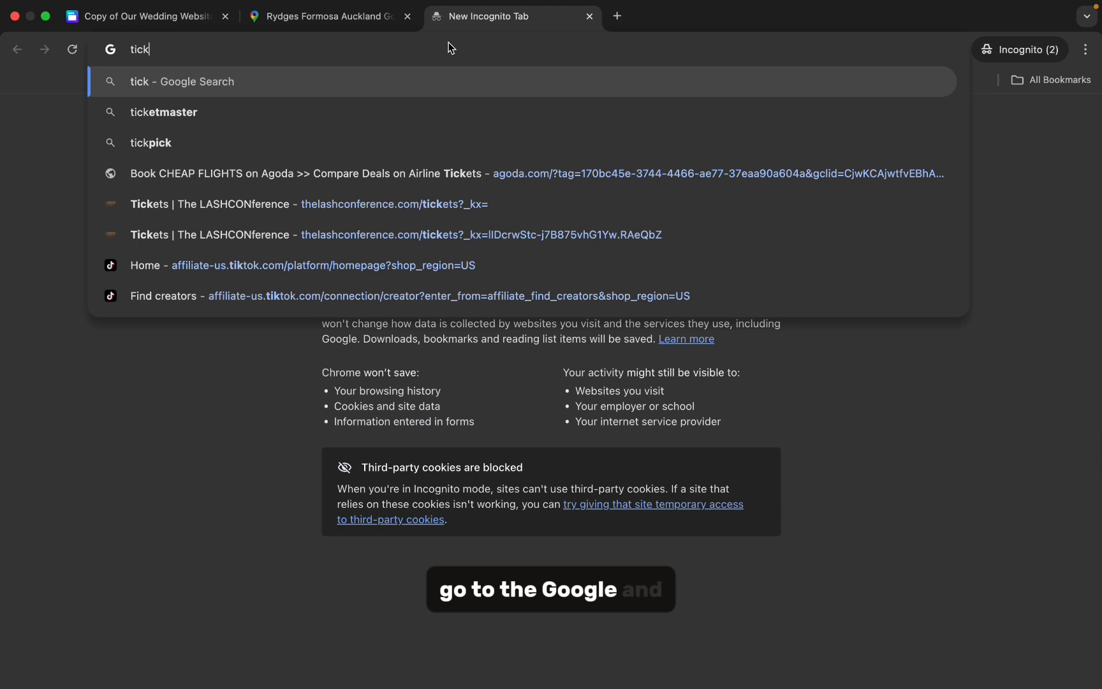
{"action": "type", "text": "counter"}
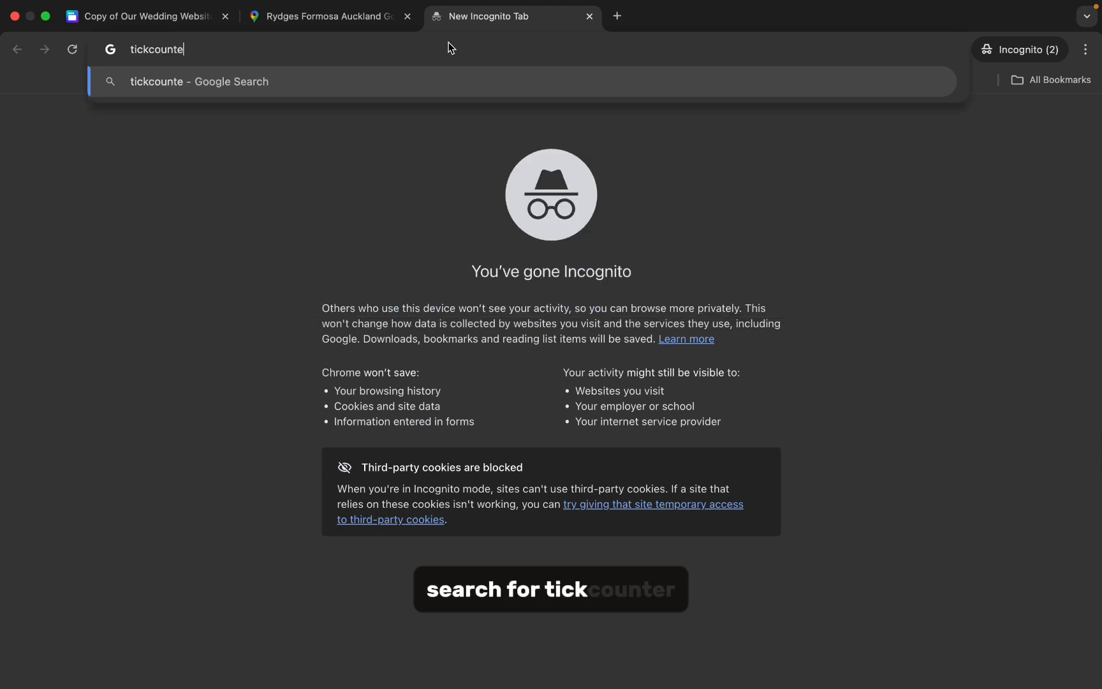
{"action": "key", "text": "Return"}
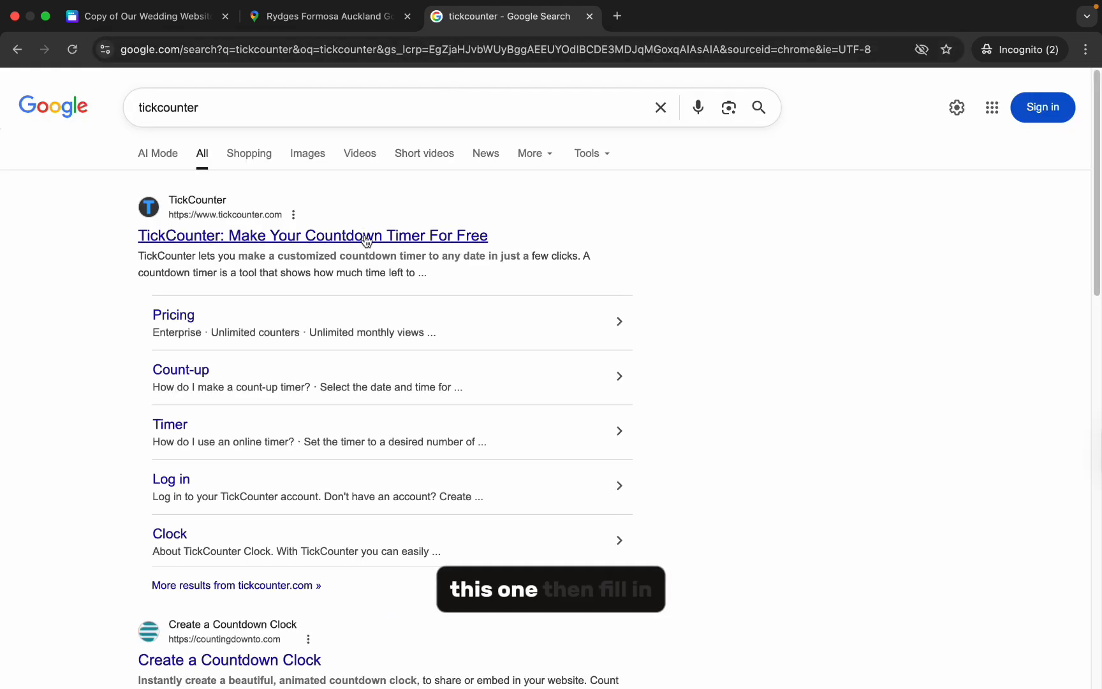
{"action": "left_click", "coordinate": [345, 240]}
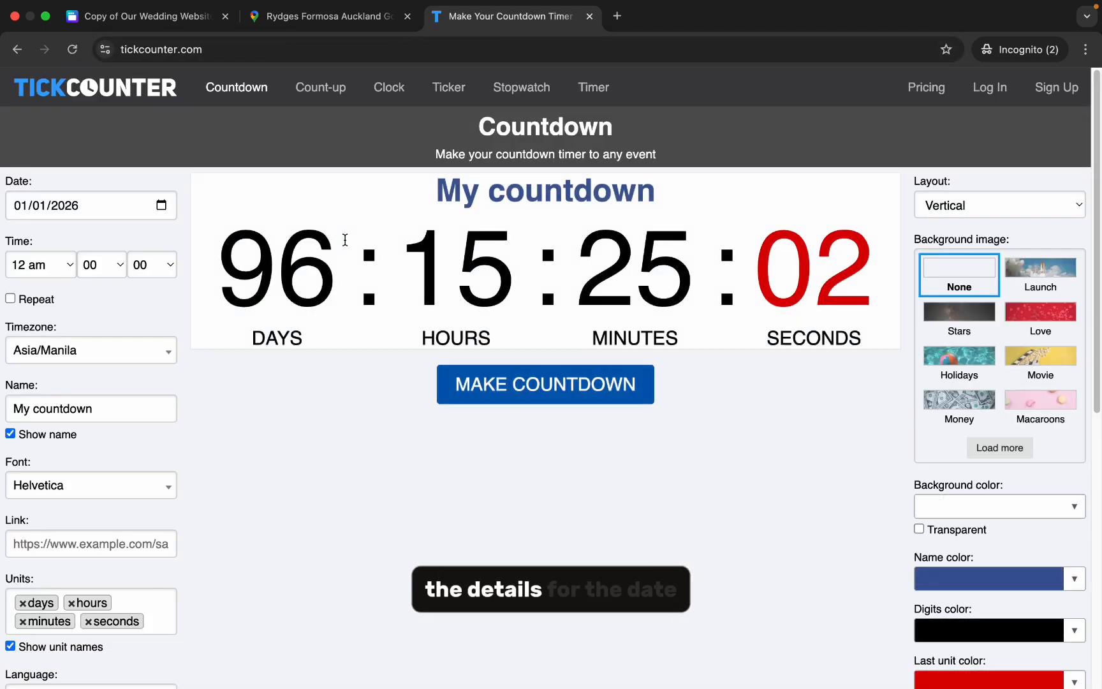
- Set the countdown to 01/01/2026 at 2 pm in the America/Los Angeles timezone and name it Our Wedding Day
{"action": "left_click", "coordinate": [22, 211]}
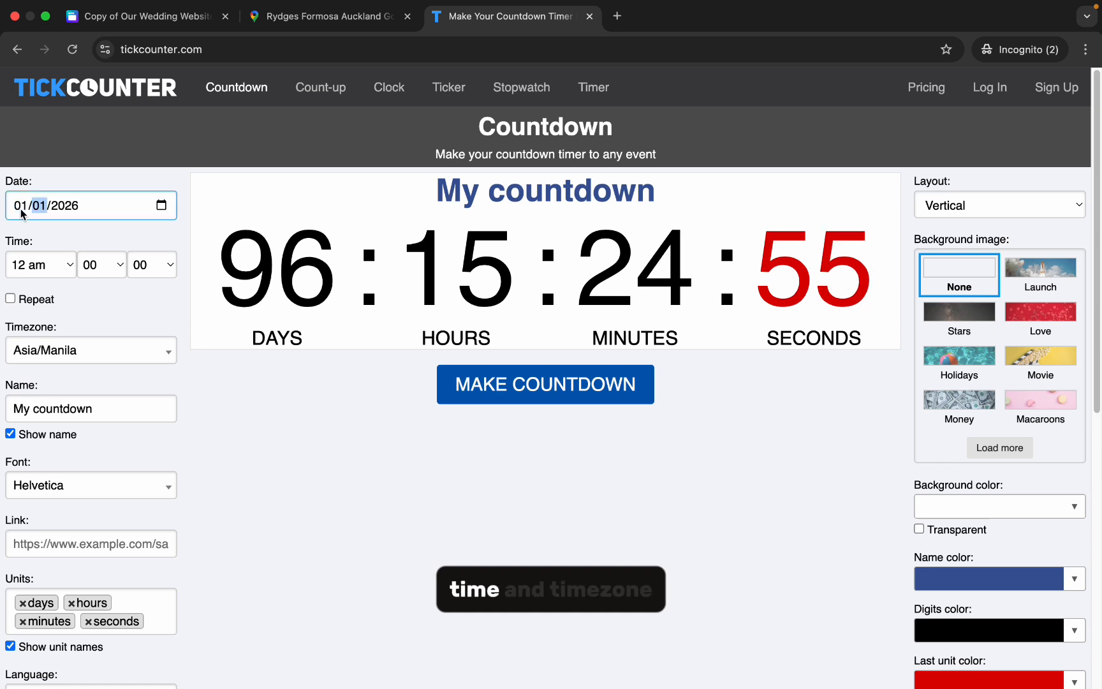
{"action": "key", "text": "Tab"}
{"action": "left_click", "coordinate": [63, 267]}
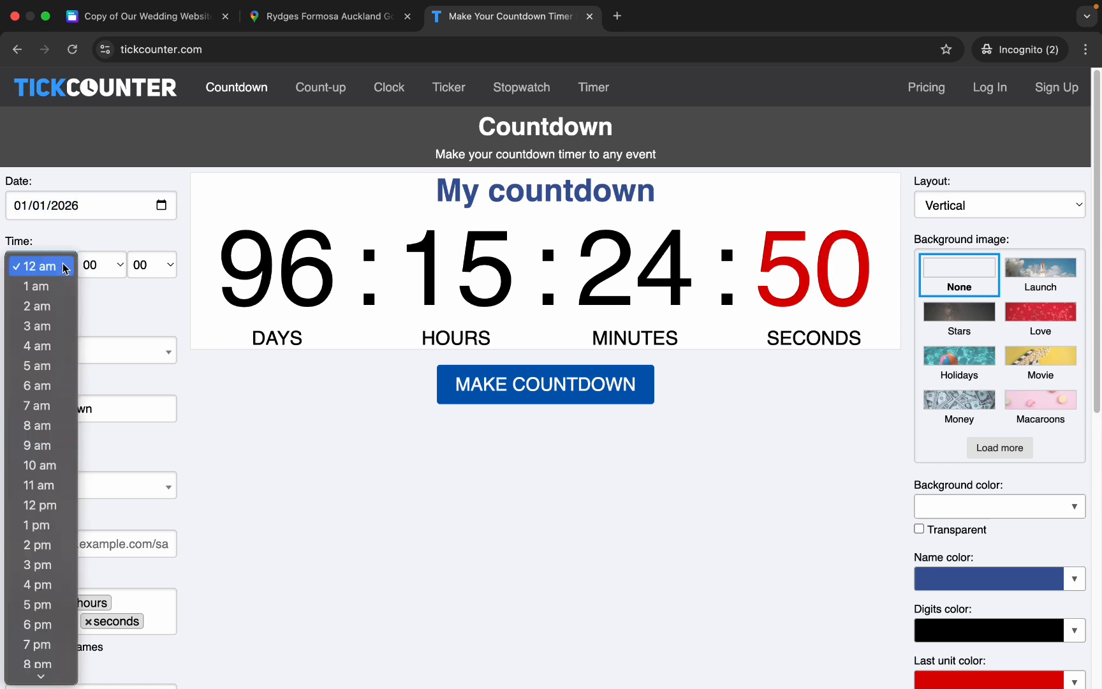
{"action": "left_click", "coordinate": [38, 543]}
{"action": "left_click", "coordinate": [89, 350]}
{"action": "type", "text": "los a"}
{"action": "left_click", "coordinate": [111, 411]}
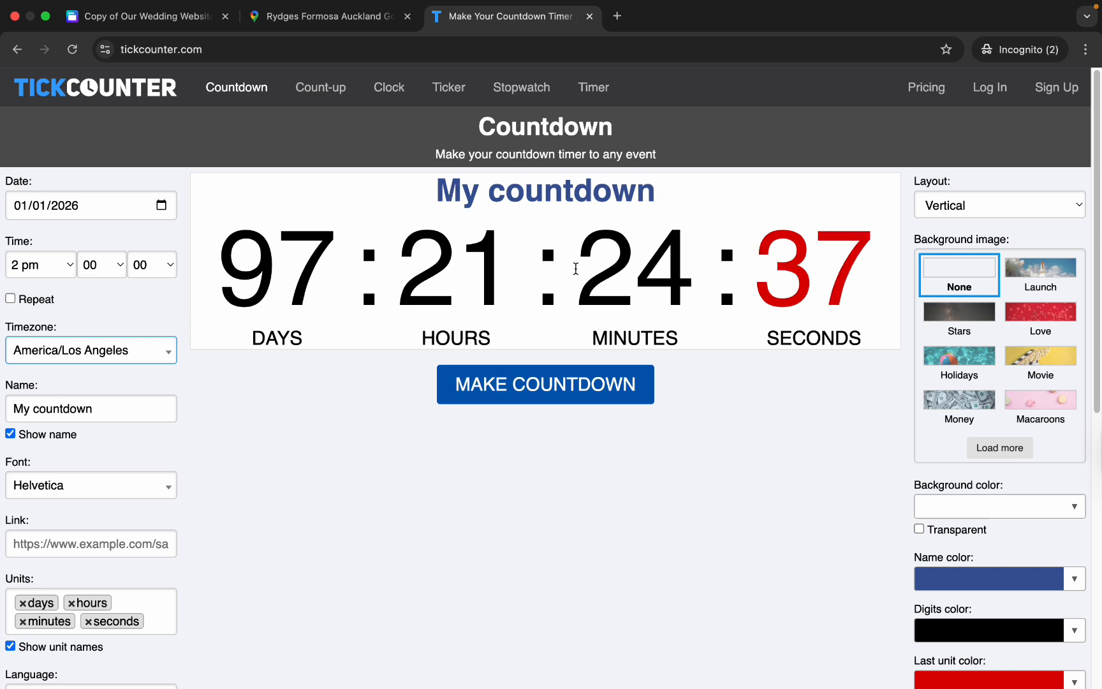
{"action": "left_click", "coordinate": [10, 435]}
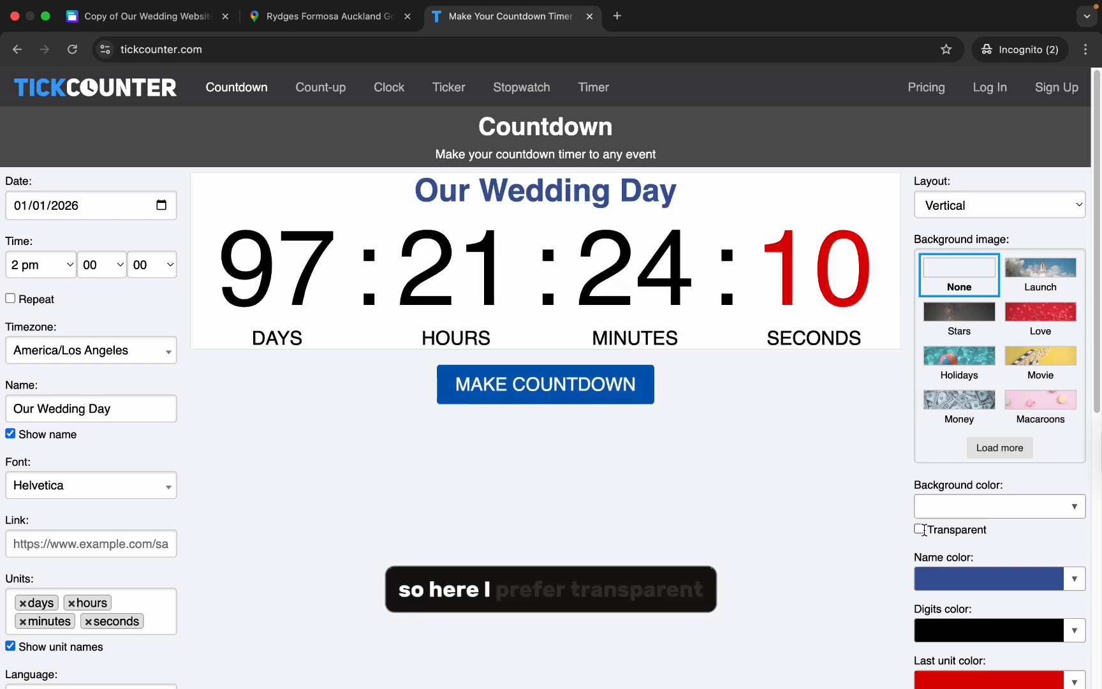
- Make the countdown background transparent and set the name color to black #000000
{"action": "left_click", "coordinate": [919, 529]}
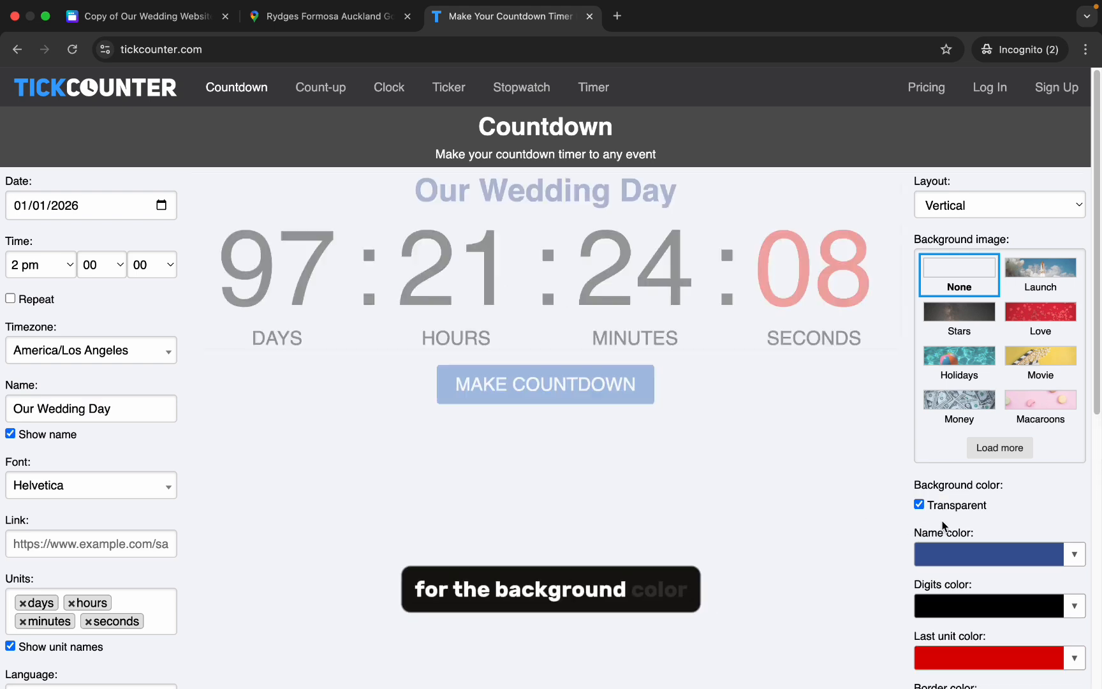
{"action": "scroll", "coordinate": [944, 526], "scroll_direction": "down", "scroll_amount": 1}
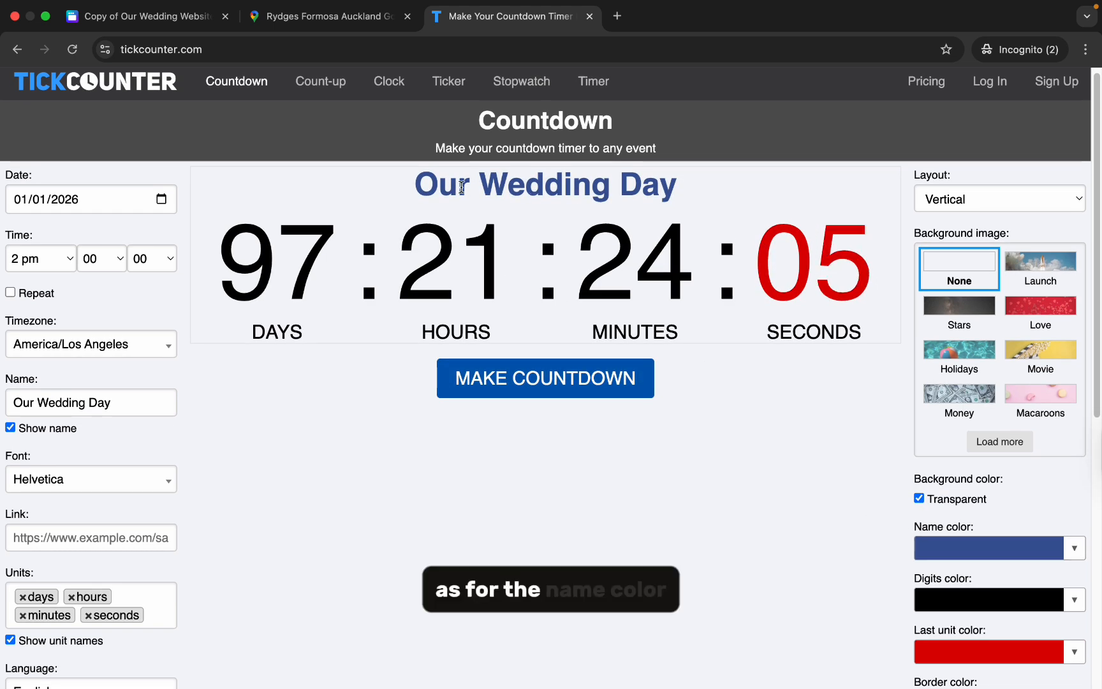
{"action": "left_click", "coordinate": [963, 557]}
{"action": "left_click_drag", "start_coordinate": [952, 418], "coordinate": [918, 478]}
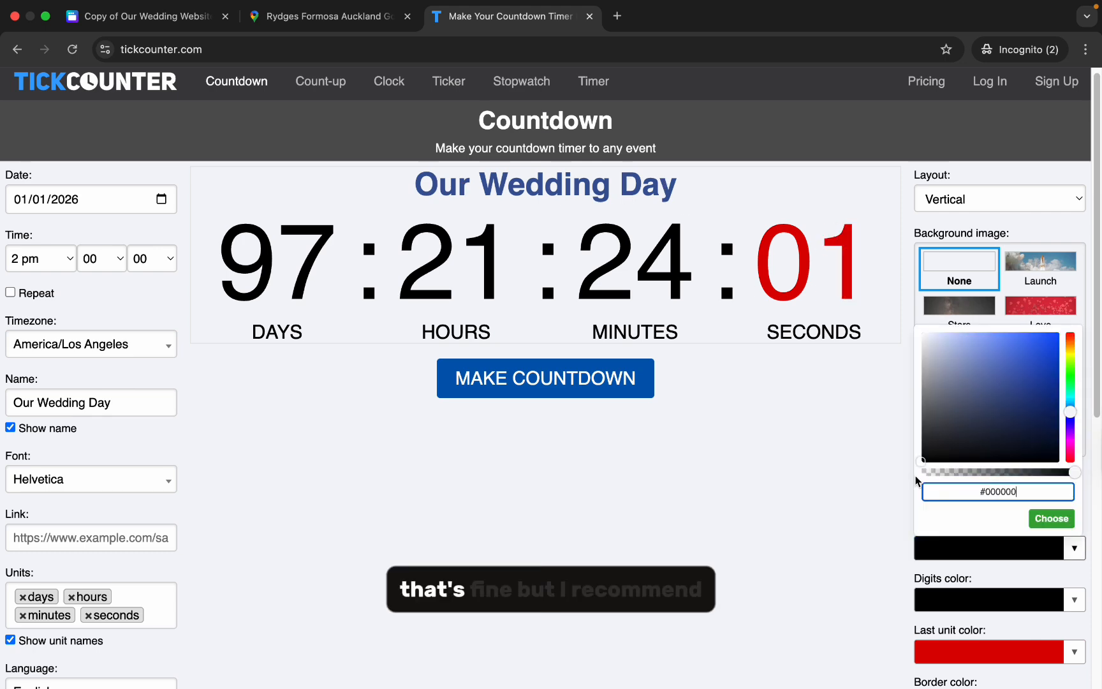
{"action": "left_click", "coordinate": [839, 485]}
- Hide the countdown's name and set the last unit color to bright red #ff0000
{"action": "left_click", "coordinate": [10, 428]}
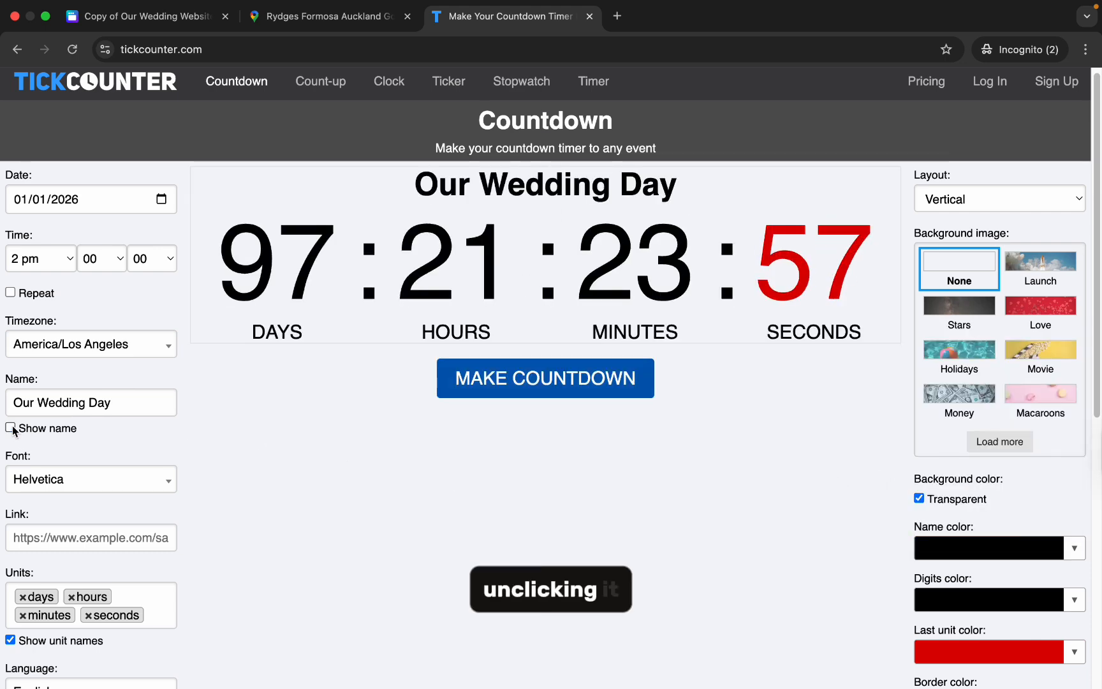
{"action": "scroll", "coordinate": [849, 492], "scroll_direction": "down", "scroll_amount": 2}
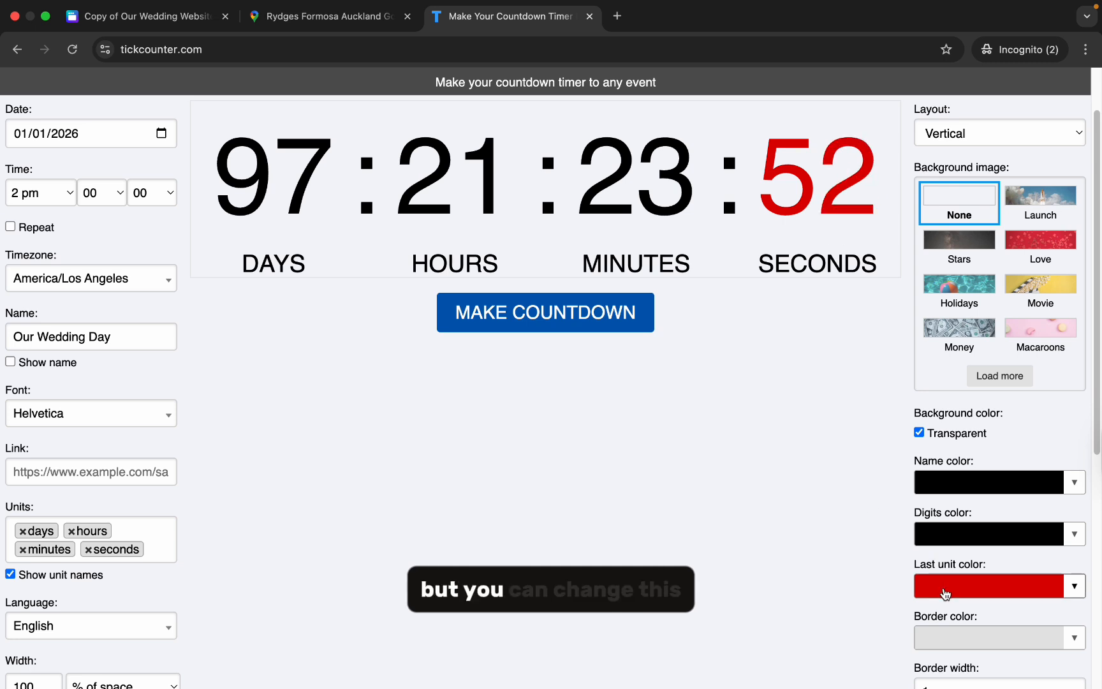
{"action": "left_click", "coordinate": [945, 594]}
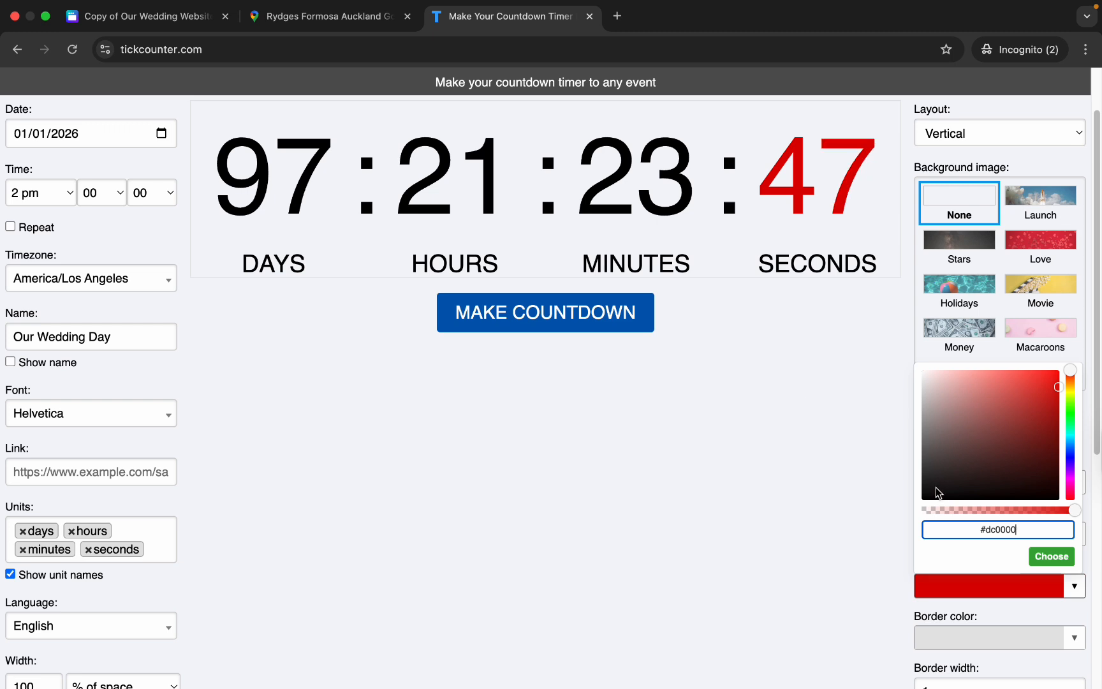
{"action": "left_click_drag", "start_coordinate": [937, 493], "coordinate": [1071, 363]}
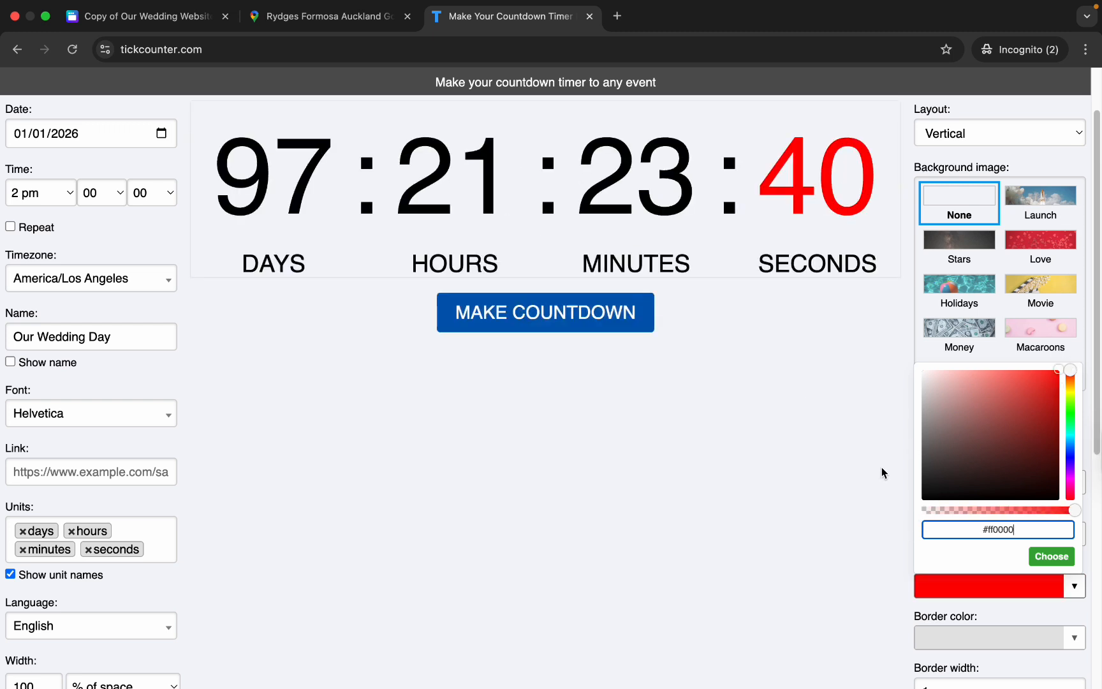
{"action": "left_click", "coordinate": [886, 510]}
- Set the countdown's border color to white and its border width to 0
{"action": "scroll", "coordinate": [886, 514], "scroll_direction": "down", "scroll_amount": 1}
{"action": "left_click", "coordinate": [933, 620]}
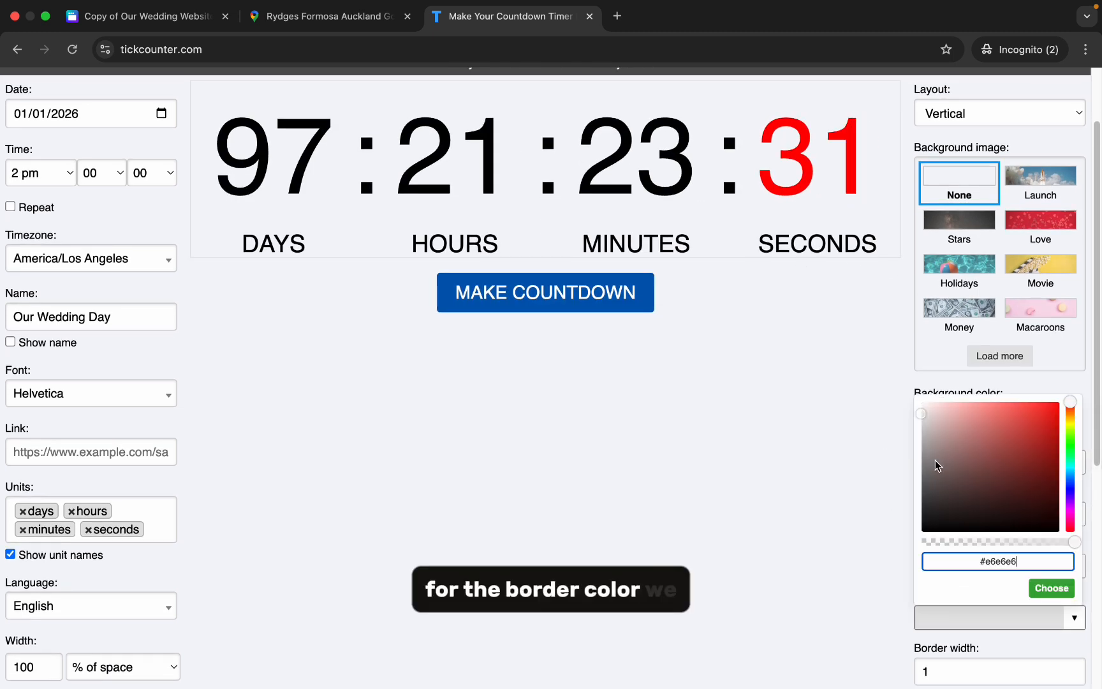
{"action": "left_click_drag", "start_coordinate": [935, 464], "coordinate": [907, 387]}
{"action": "left_click", "coordinate": [856, 553]}
{"action": "scroll", "coordinate": [856, 553], "scroll_direction": "down", "scroll_amount": 2}
{"action": "left_click", "coordinate": [947, 577]}
{"action": "key", "text": "BackSpace"}
{"action": "type", "text": "0"}
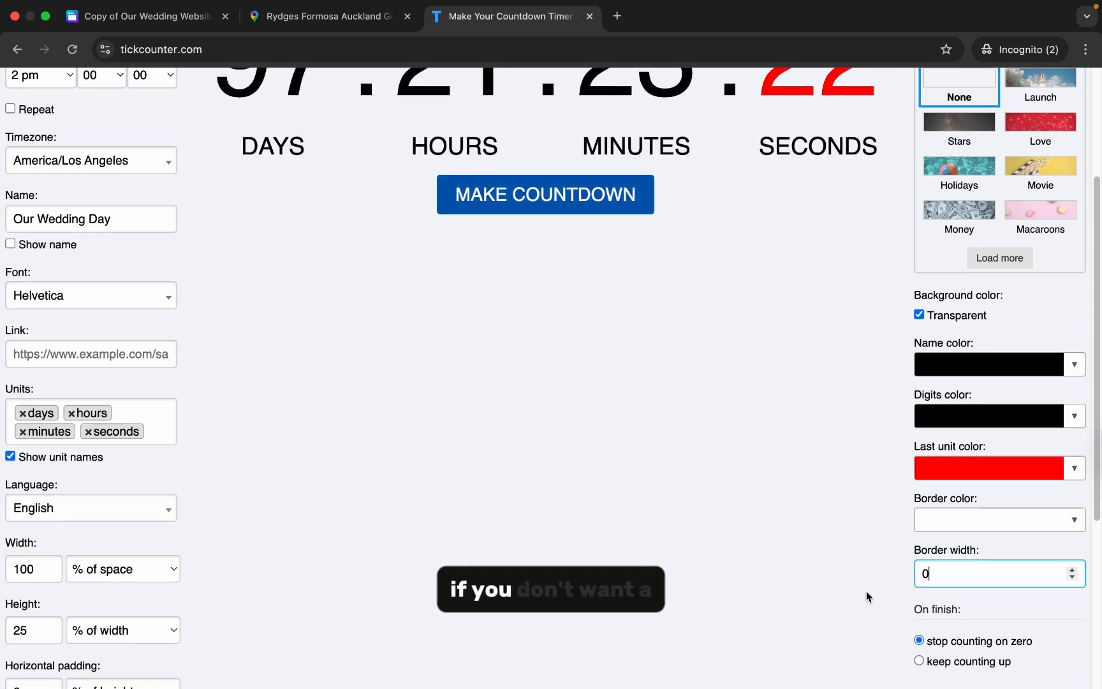
- Try the keep counting up finish option and return to stop counting on zero
{"action": "scroll", "coordinate": [874, 596], "scroll_direction": "down", "scroll_amount": 1}
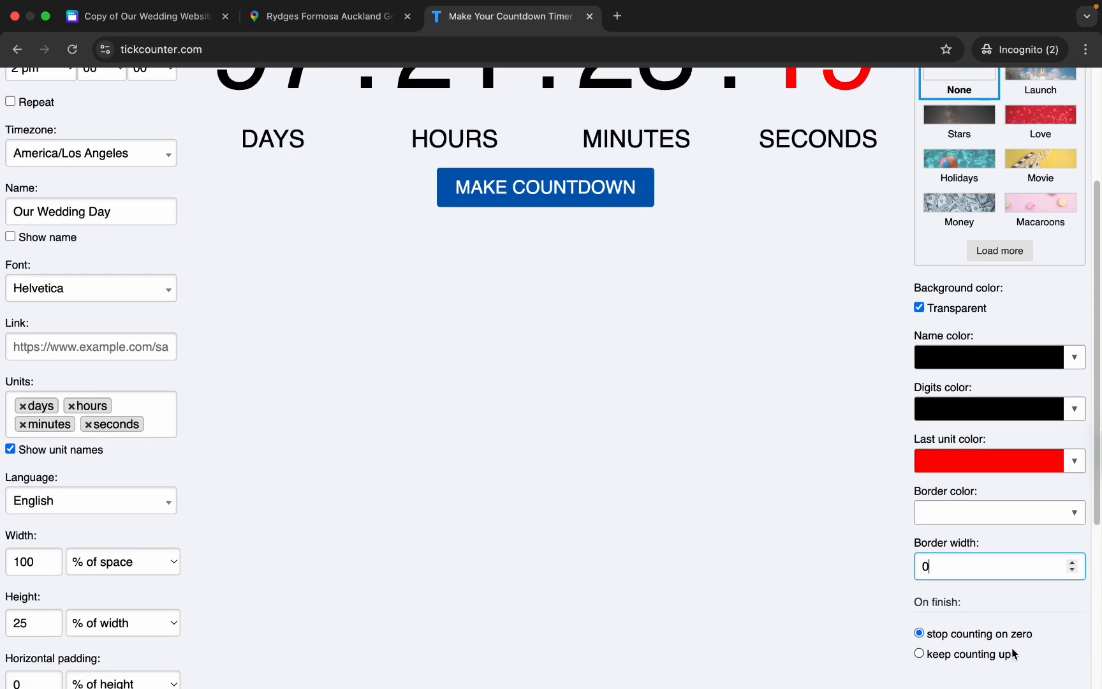
{"action": "scroll", "coordinate": [1011, 648], "scroll_direction": "down", "scroll_amount": 2}
{"action": "left_click", "coordinate": [916, 622]}
{"action": "left_click", "coordinate": [918, 603]}
- Generate the countdown, open its share link and copy the page address
{"action": "scroll", "coordinate": [875, 605], "scroll_direction": "up", "scroll_amount": 5}
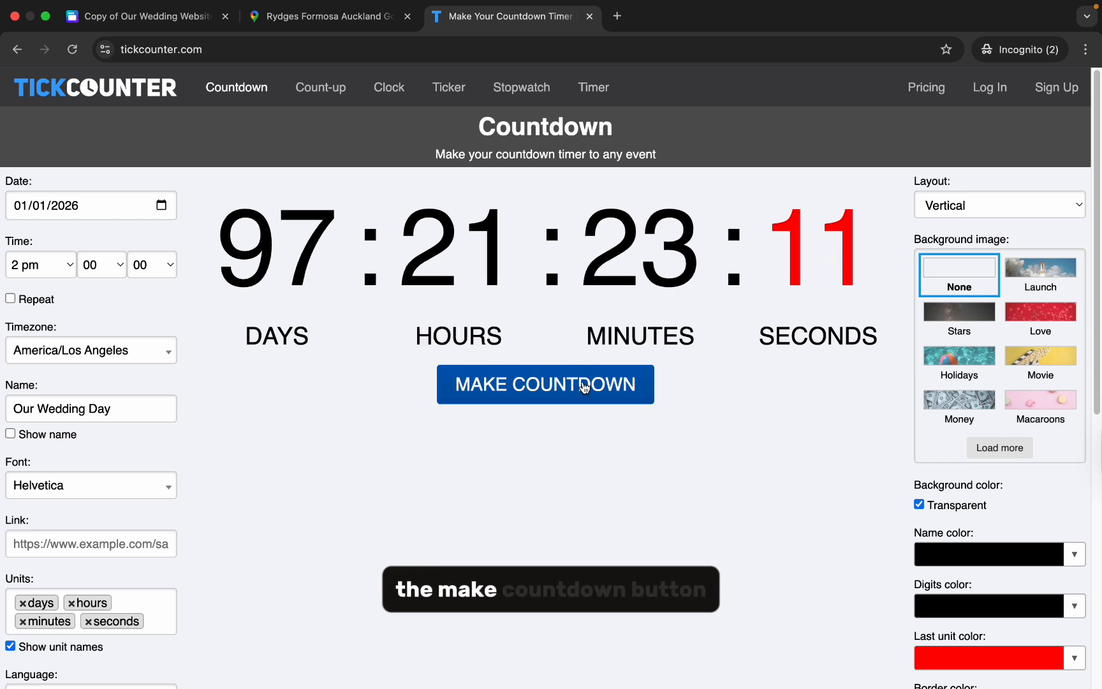
{"action": "left_click", "coordinate": [583, 385]}
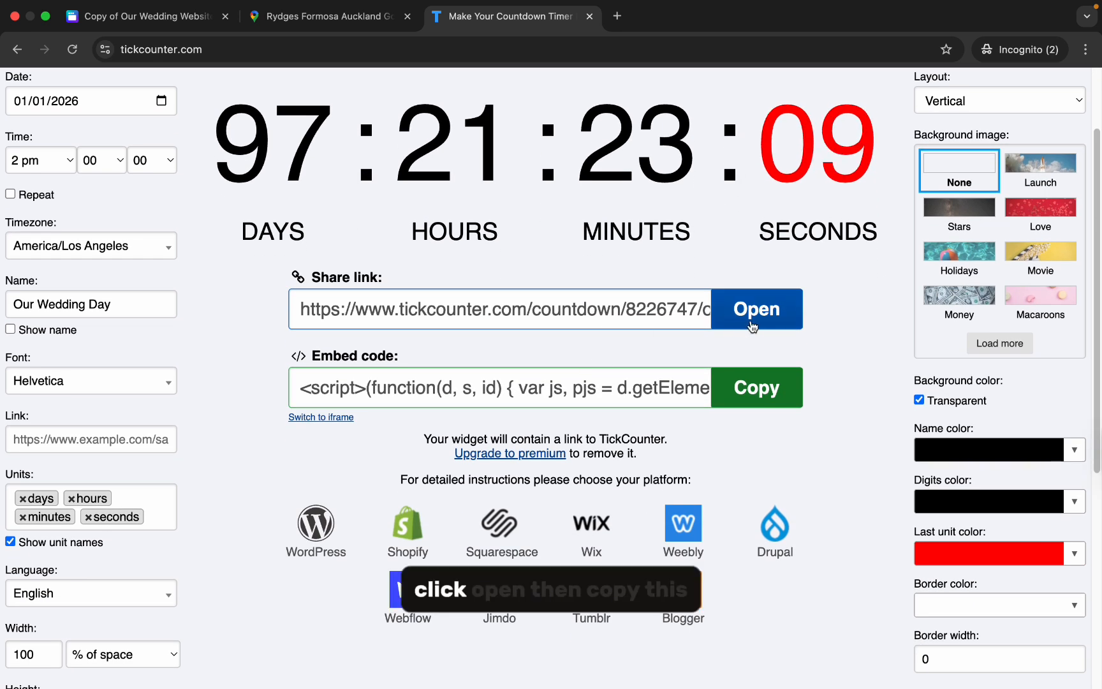
{"action": "left_click", "coordinate": [741, 323]}
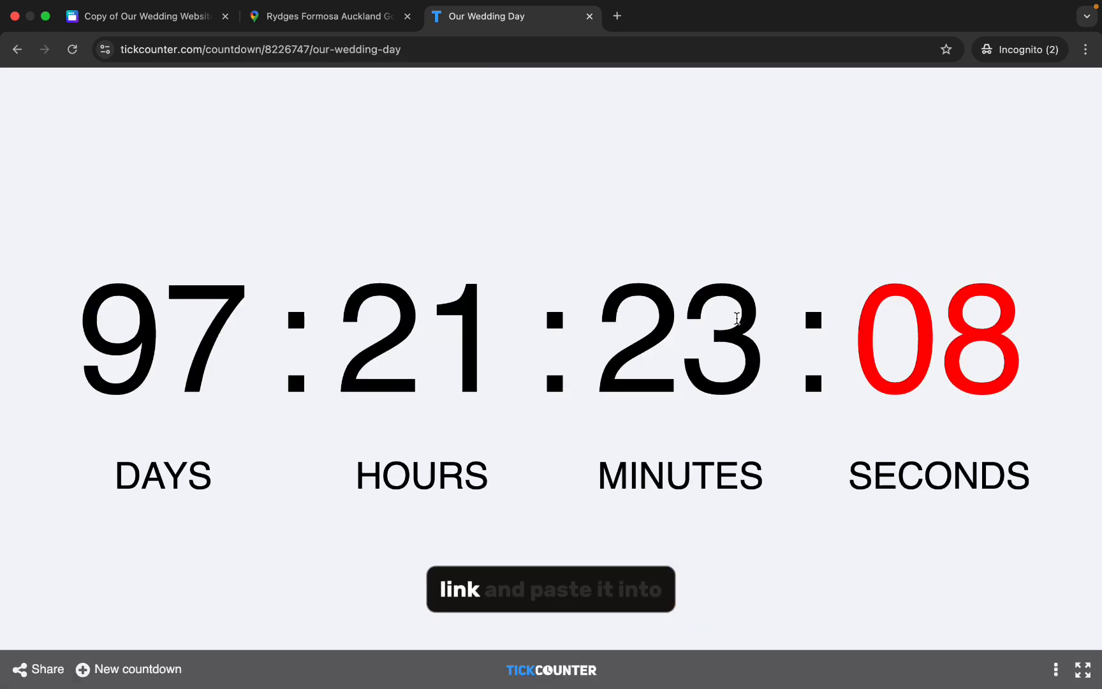
{"action": "left_click", "coordinate": [472, 51]}
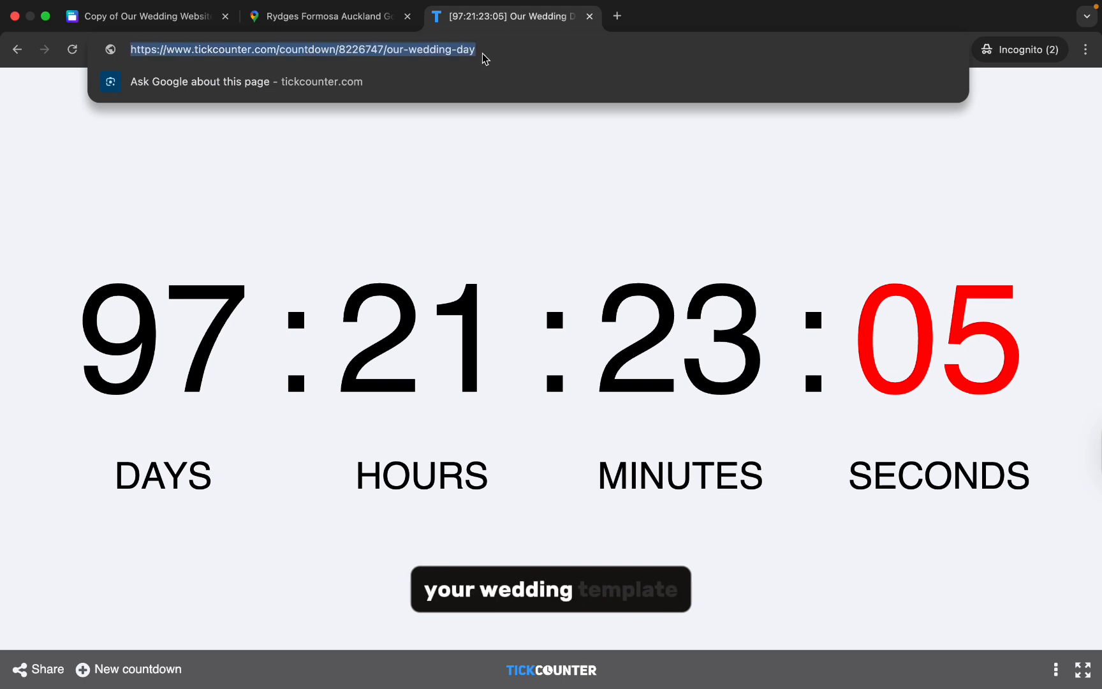
- Return to the wedding website design, ungroup the old countdown and replace its embedded link with the copied countdown address
{"action": "left_click", "coordinate": [137, 16]}
{"action": "left_click", "coordinate": [606, 440]}
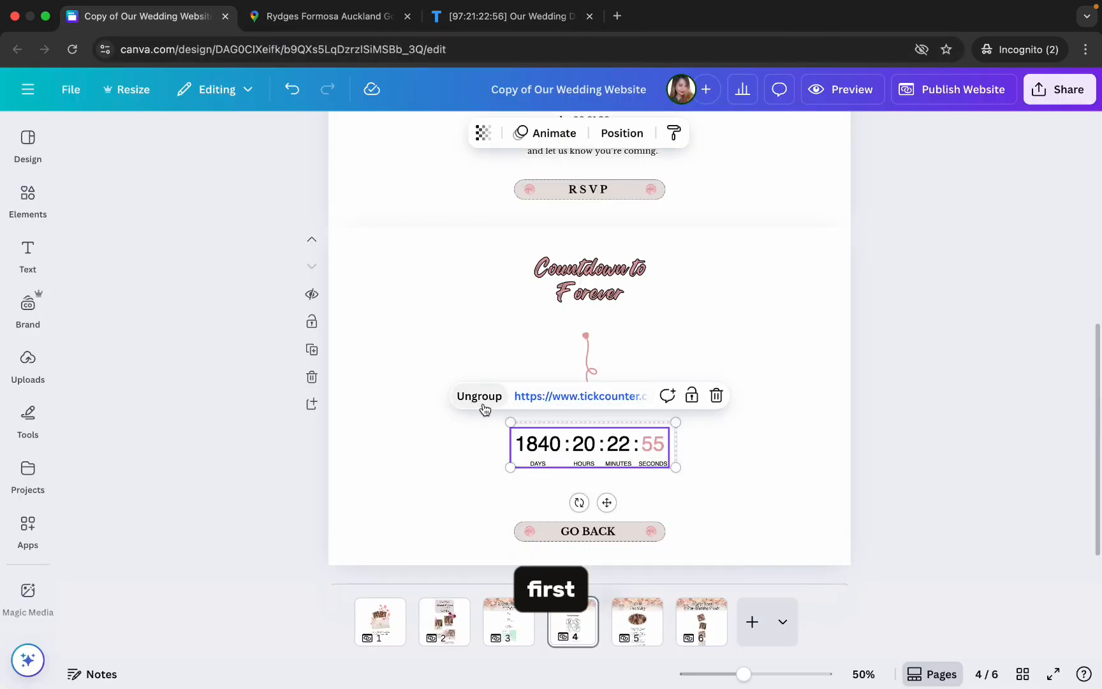
{"action": "left_click", "coordinate": [484, 409]}
{"action": "left_click", "coordinate": [552, 446]}
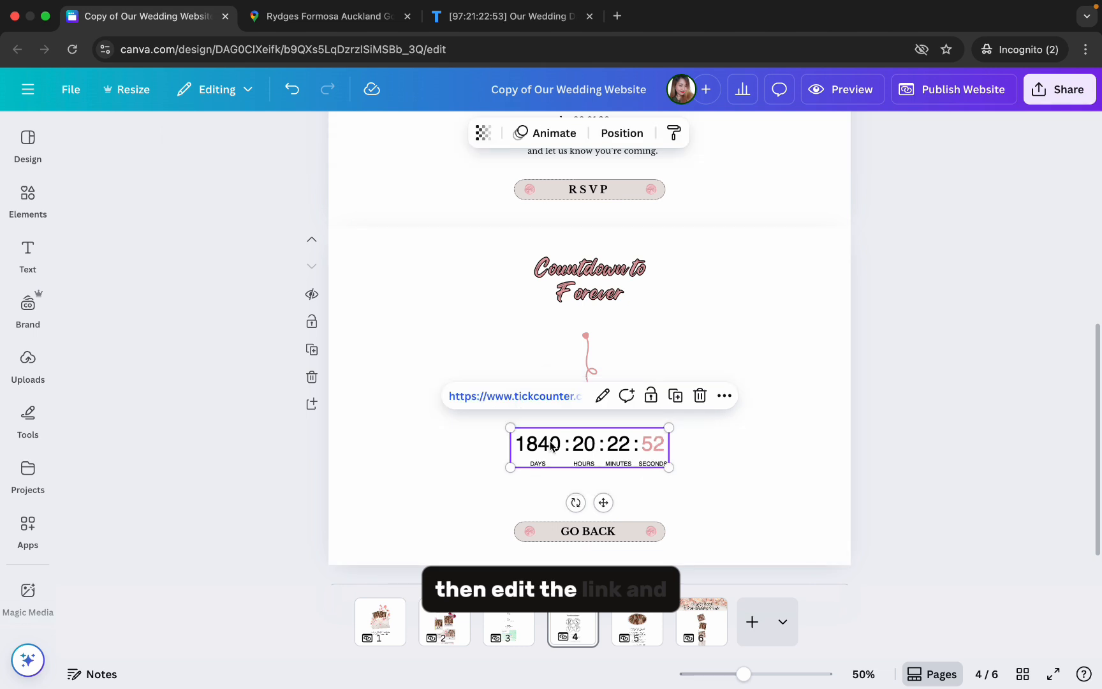
{"action": "left_click", "coordinate": [601, 396]}
{"action": "key", "text": "super+x"}
{"action": "key", "text": "super+v"}
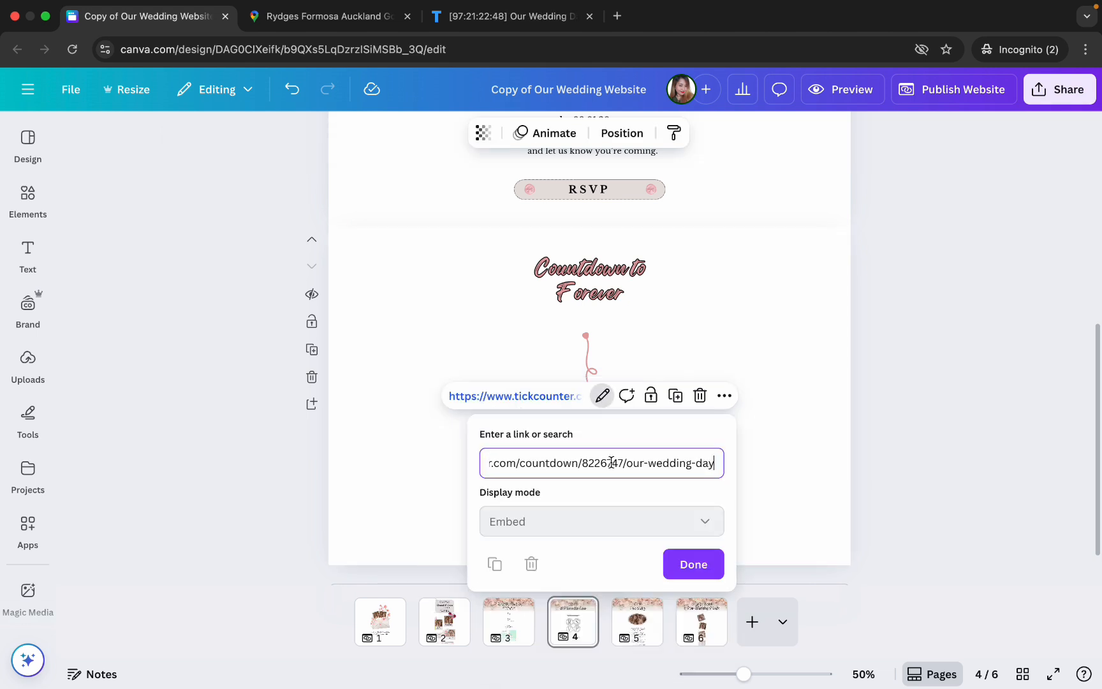
{"action": "left_click", "coordinate": [686, 562]}
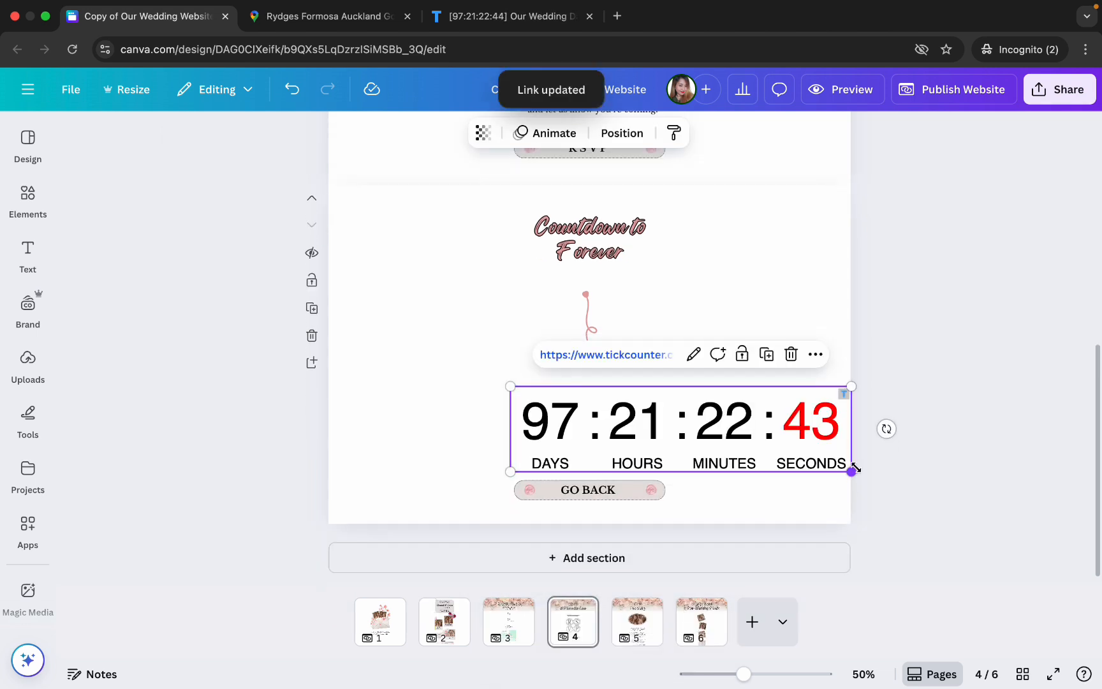
- Shrink the new countdown embed to fit centered above the Go Back button on page 4
{"action": "left_click_drag", "start_coordinate": [851, 468], "coordinate": [669, 429]}
{"action": "scroll", "coordinate": [715, 337], "scroll_direction": "up", "scroll_amount": 5}
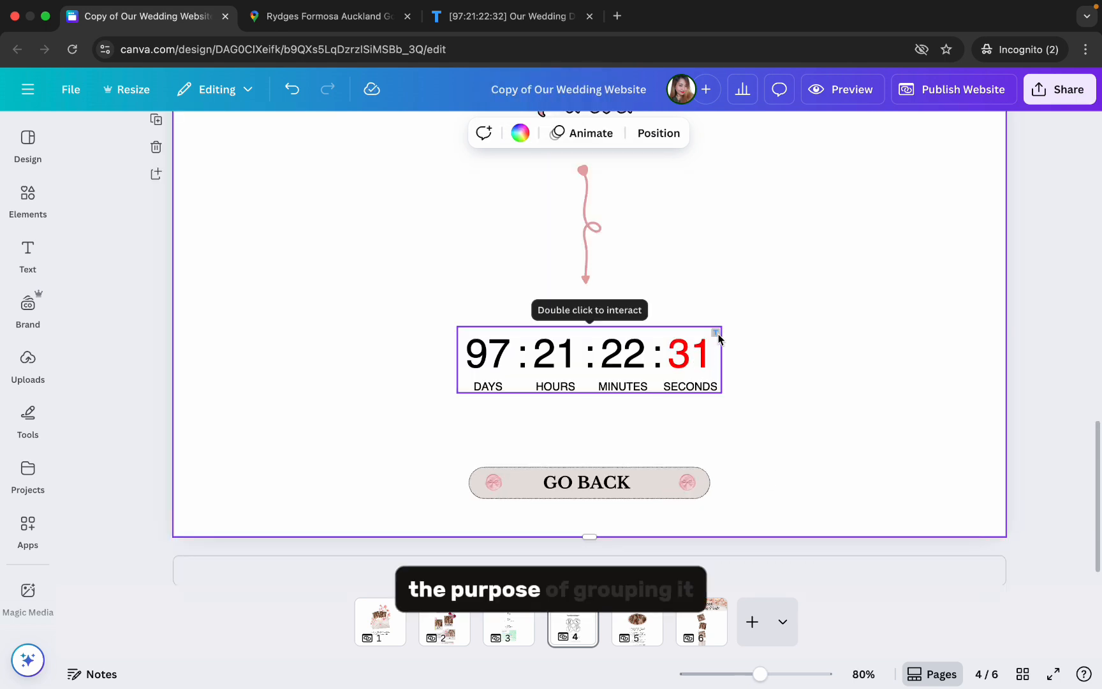
{"action": "left_click", "coordinate": [715, 322]}
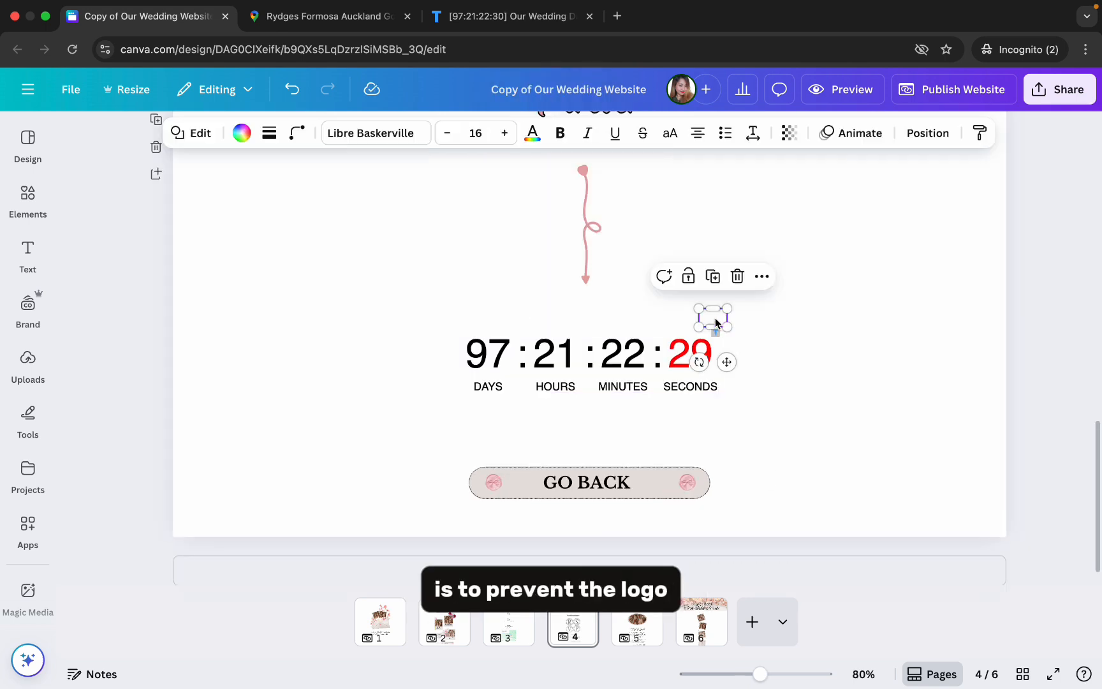
{"action": "key", "text": "Escape"}
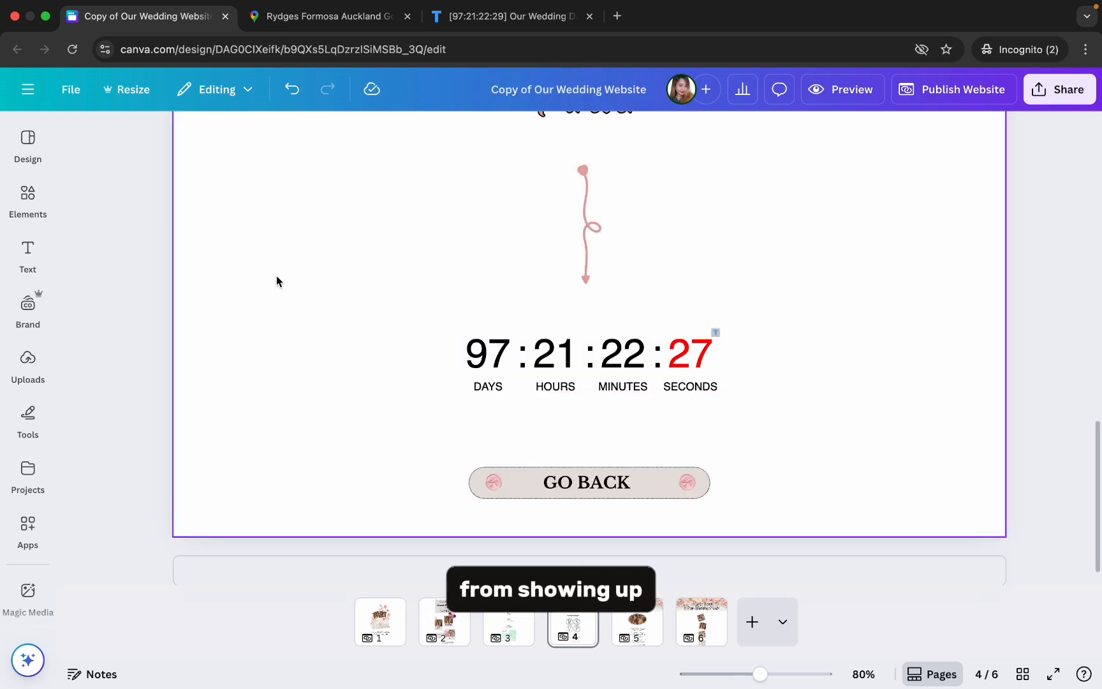
- Add a square shape to the page and shrink it to a small box near the countdown's logo
{"action": "left_click", "coordinate": [46, 203]}
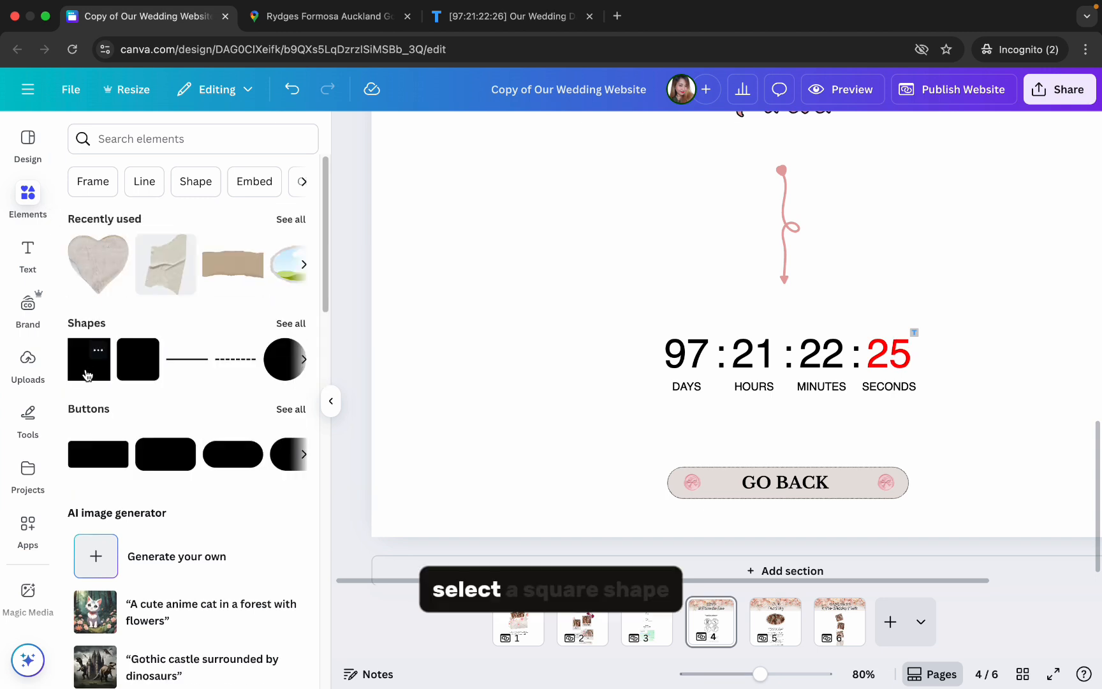
{"action": "left_click", "coordinate": [88, 375]}
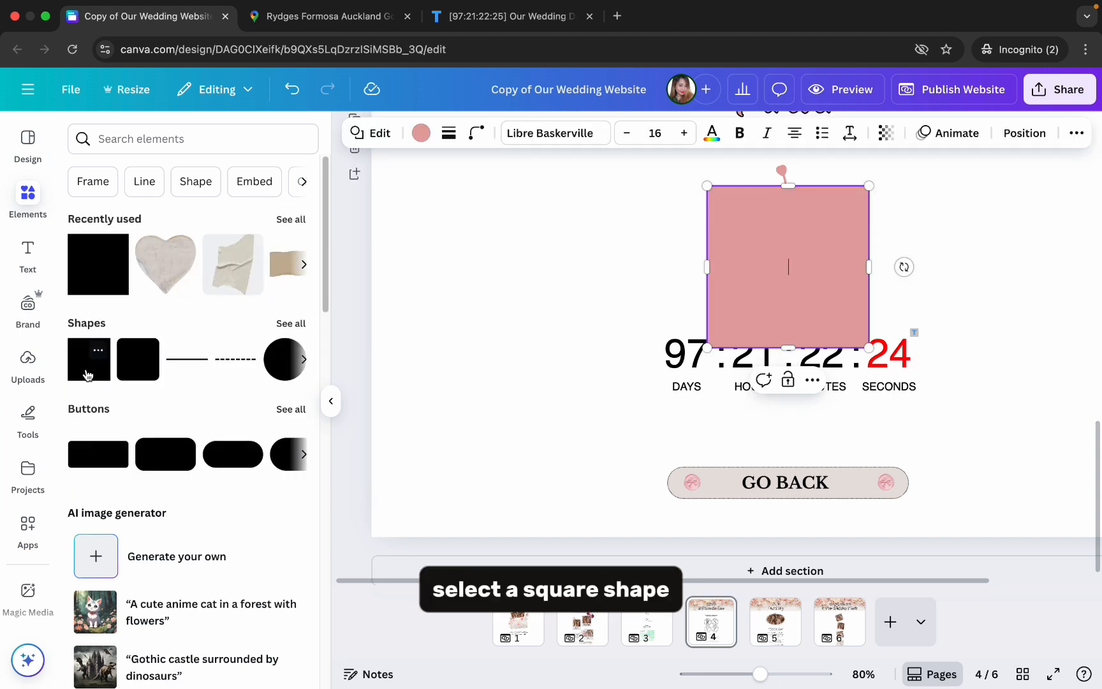
{"action": "left_click", "coordinate": [338, 400]}
{"action": "left_click_drag", "start_coordinate": [507, 188], "coordinate": [710, 315]}
{"action": "left_click", "coordinate": [673, 326]}
- Fill the small square with white and fit it over the logo at the countdown's upper-right corner
{"action": "left_click", "coordinate": [252, 139]}
{"action": "scroll", "coordinate": [280, 542], "scroll_direction": "down", "scroll_amount": 1}
{"action": "left_click", "coordinate": [297, 628]}
{"action": "left_click", "coordinate": [922, 338]}
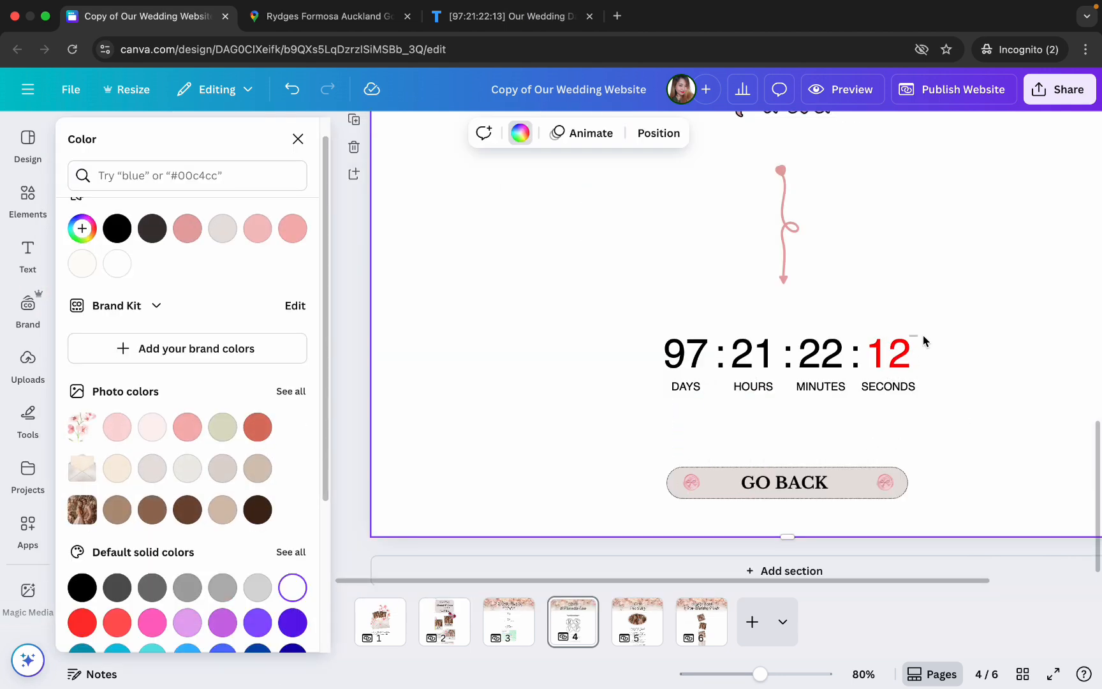
{"action": "left_click", "coordinate": [911, 323]}
{"action": "left_click_drag", "start_coordinate": [885, 308], "coordinate": [925, 339]}
{"action": "left_click", "coordinate": [779, 335]}
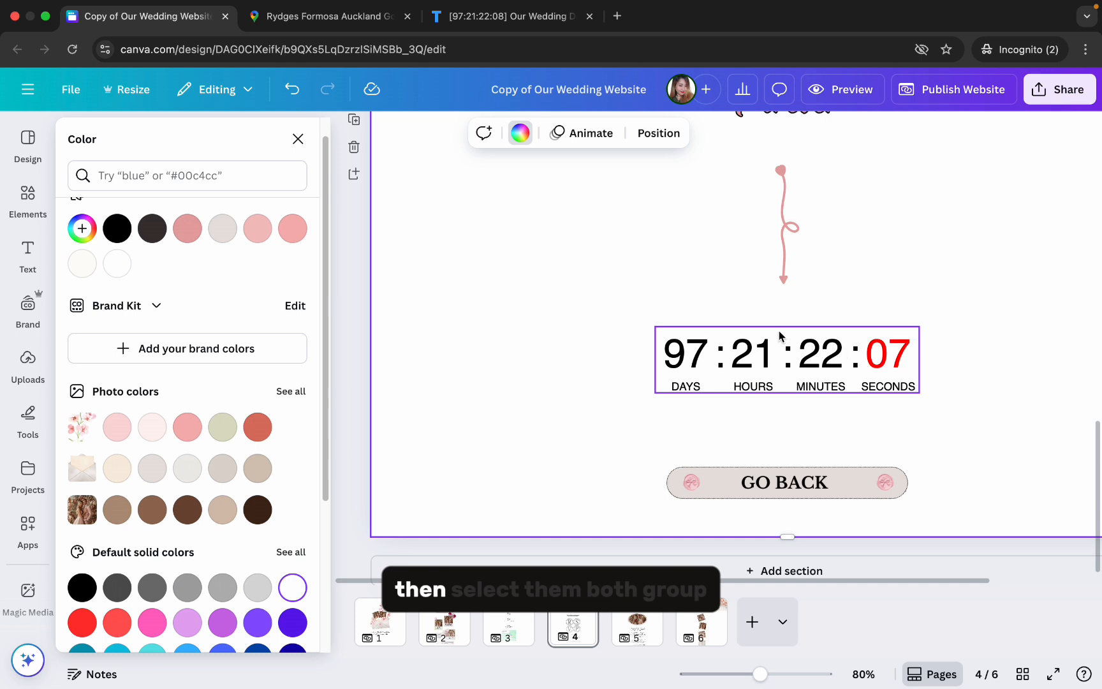
- Group the countdown embed with the white cover square
{"action": "left_click_drag", "start_coordinate": [624, 320], "coordinate": [926, 393]}
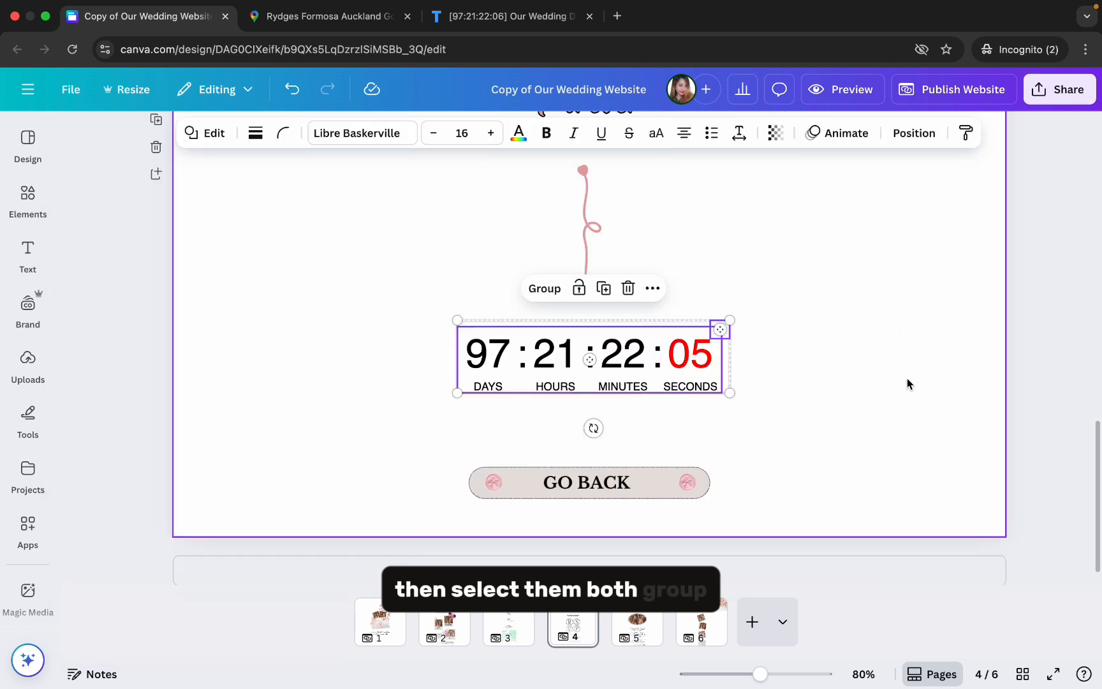
{"action": "left_click", "coordinate": [545, 288]}
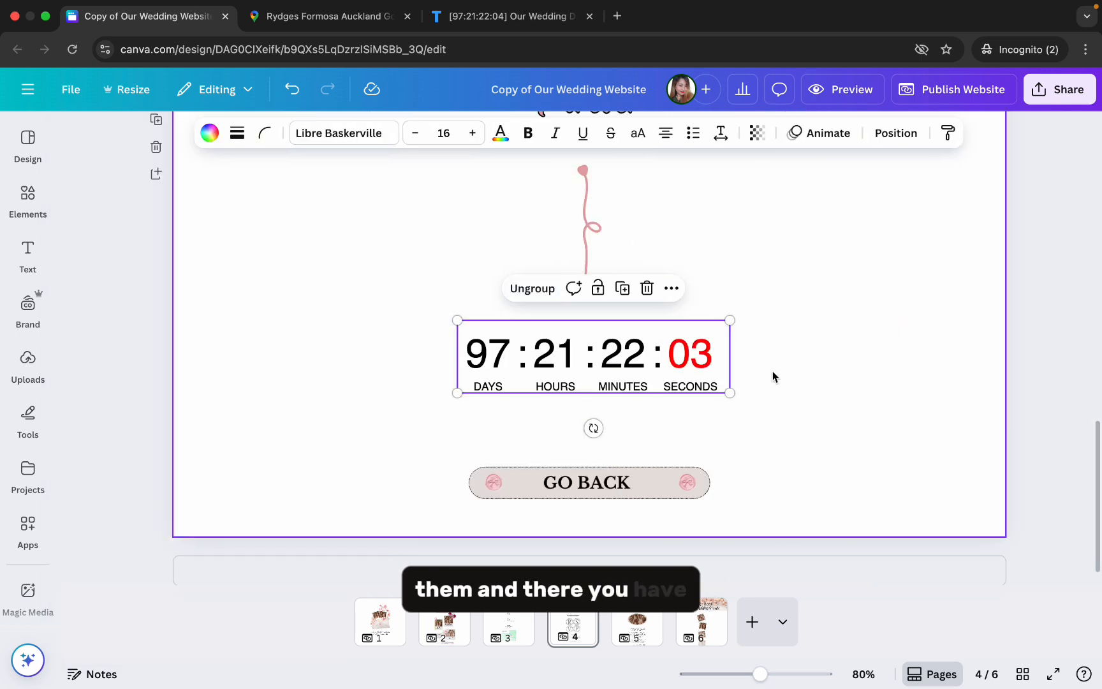
{"action": "left_click", "coordinate": [789, 374]}
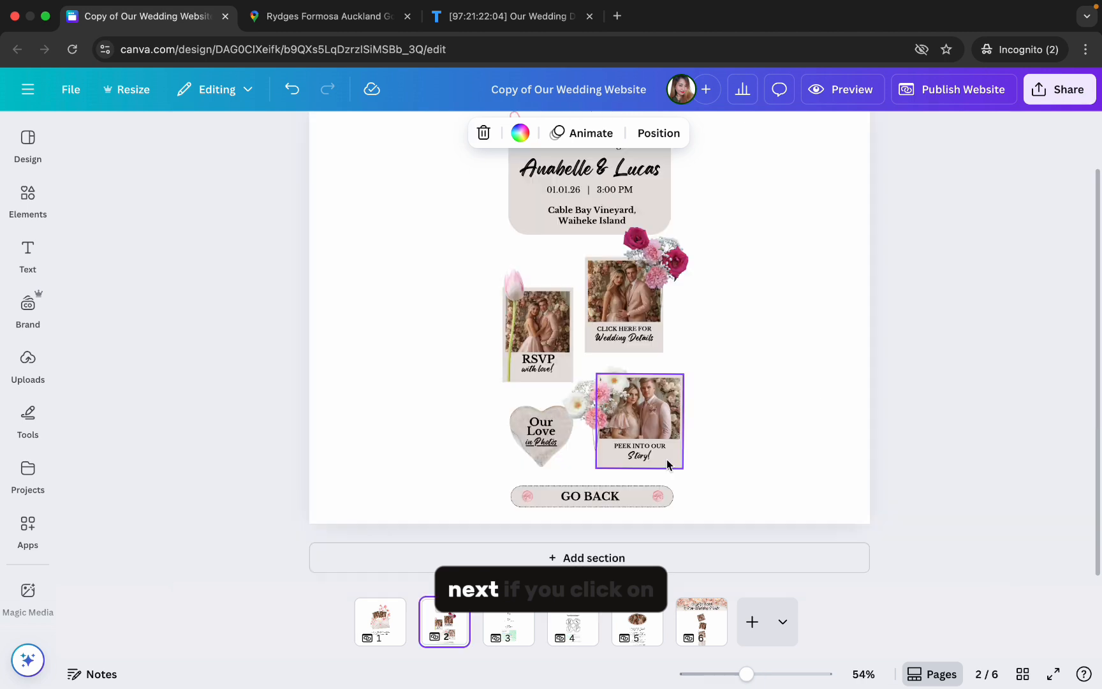
- Check the page link on the Peek Into Our Story card and view the love story page 5
{"action": "left_click", "coordinate": [666, 459]}
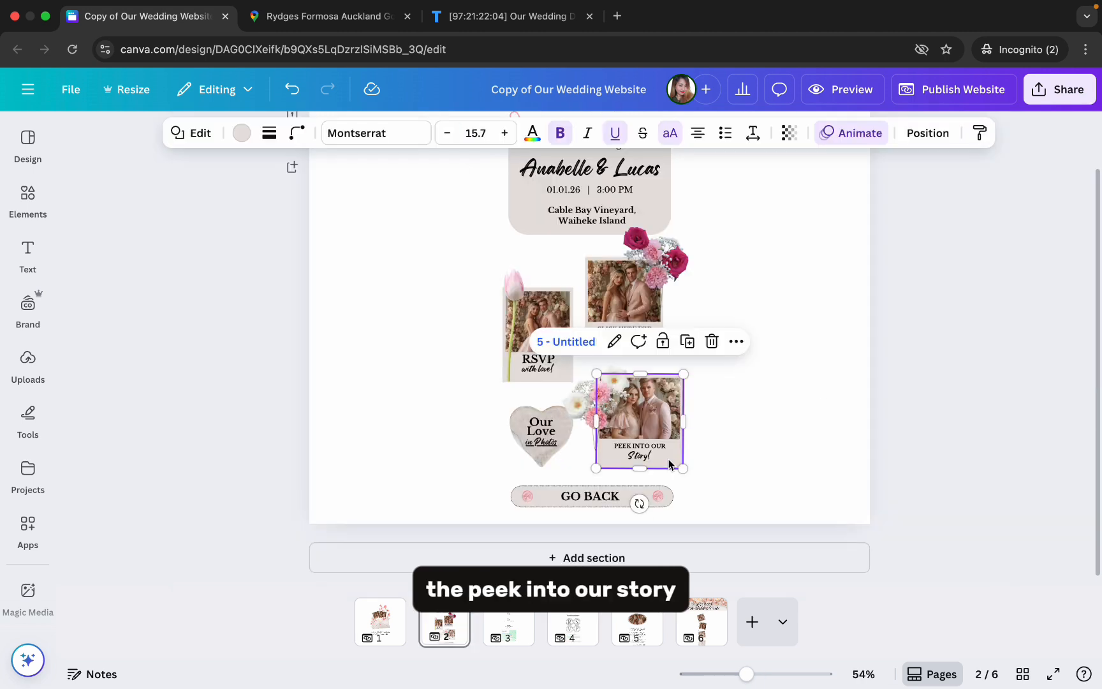
{"action": "left_click", "coordinate": [638, 631]}
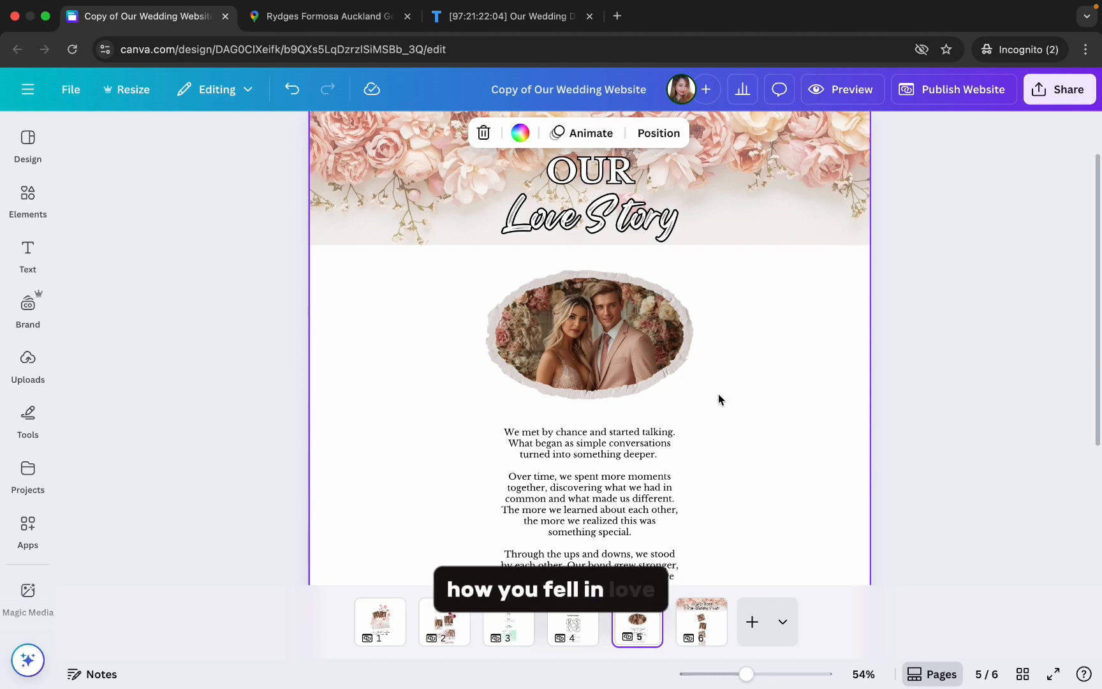
{"action": "left_click", "coordinate": [608, 355]}
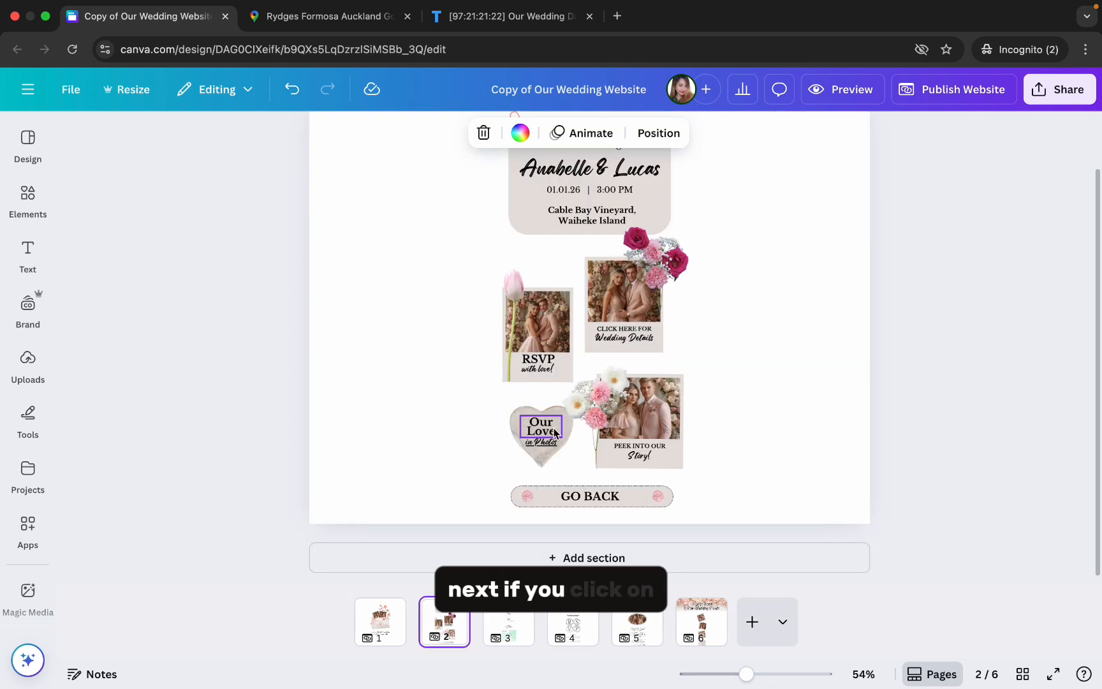
- Go from the Our Love in Photos heart to page 6 and replace its first three polaroid pictures with uploaded couple photos
{"action": "left_click", "coordinate": [552, 441]}
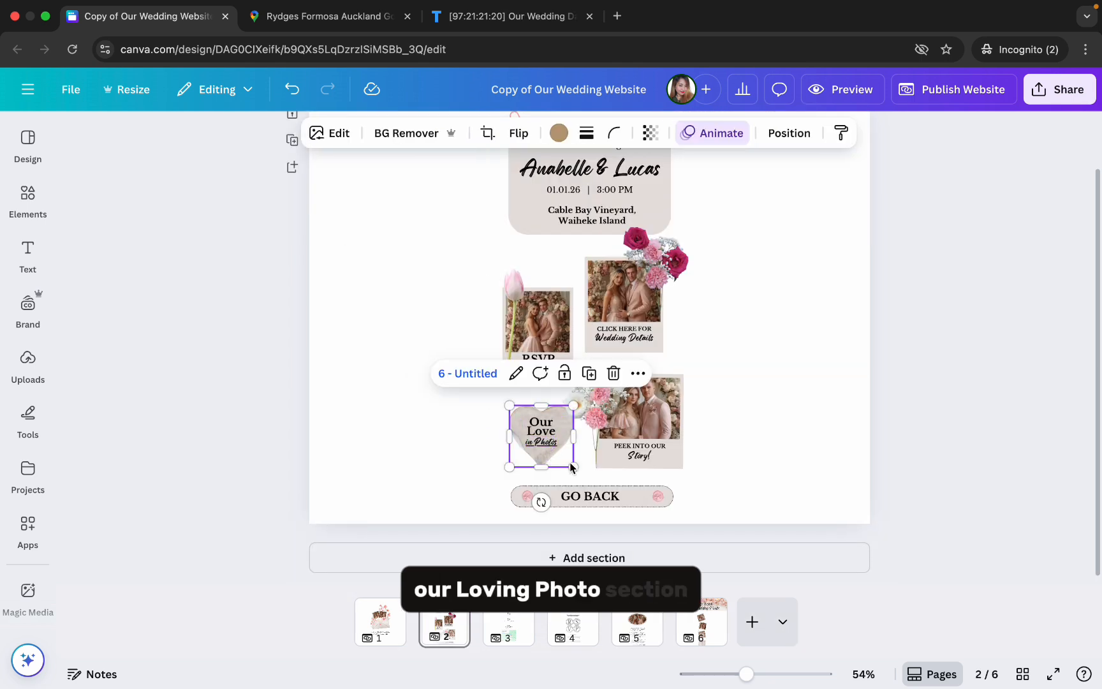
{"action": "left_click", "coordinate": [702, 622]}
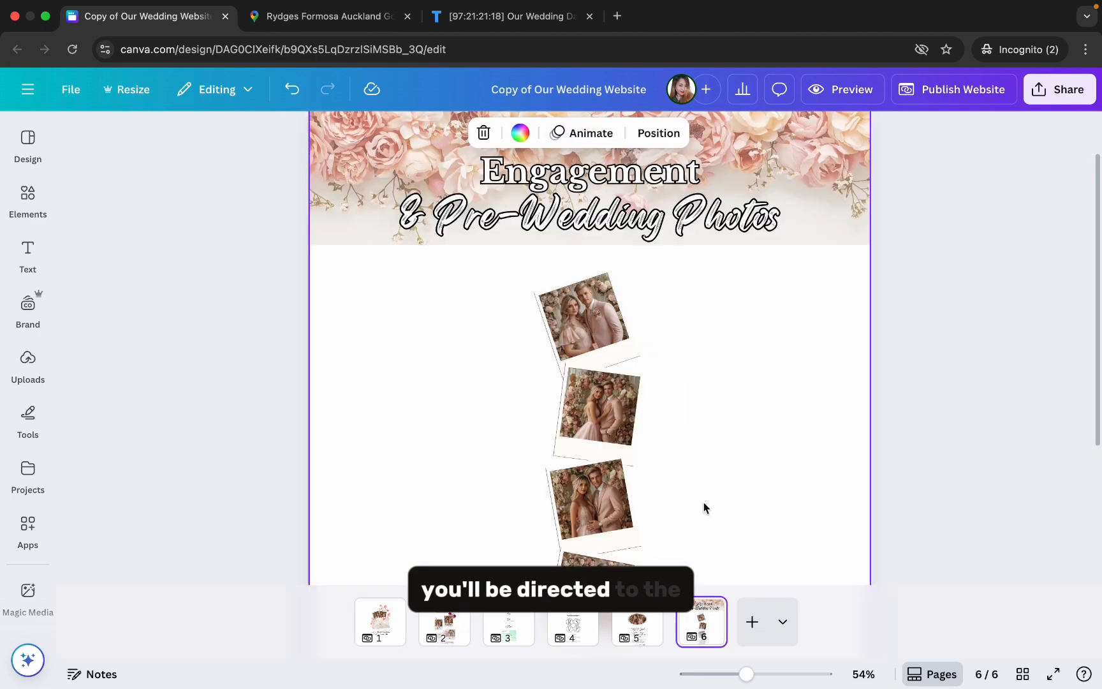
{"action": "left_click_drag", "start_coordinate": [746, 674], "coordinate": [740, 674]}
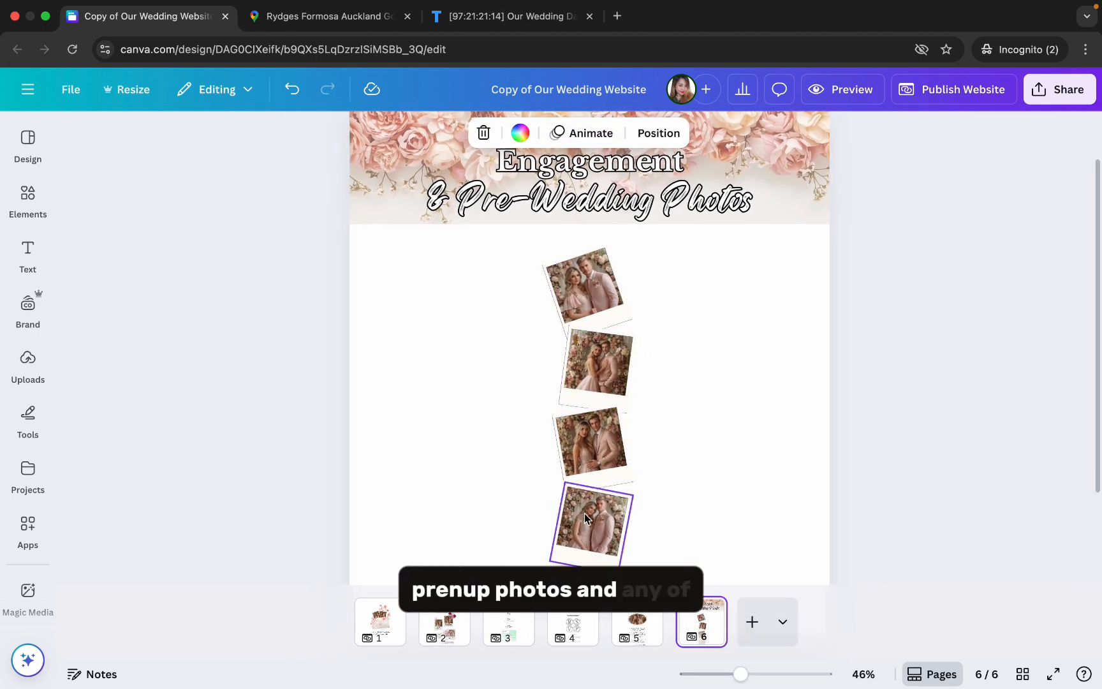
{"action": "left_click", "coordinate": [29, 357]}
{"action": "left_click_drag", "start_coordinate": [123, 333], "coordinate": [730, 369]}
{"action": "scroll", "coordinate": [265, 536], "scroll_direction": "down", "scroll_amount": 1}
{"action": "left_click_drag", "start_coordinate": [263, 590], "coordinate": [723, 287]}
{"action": "scroll", "coordinate": [158, 603], "scroll_direction": "down", "scroll_amount": 1}
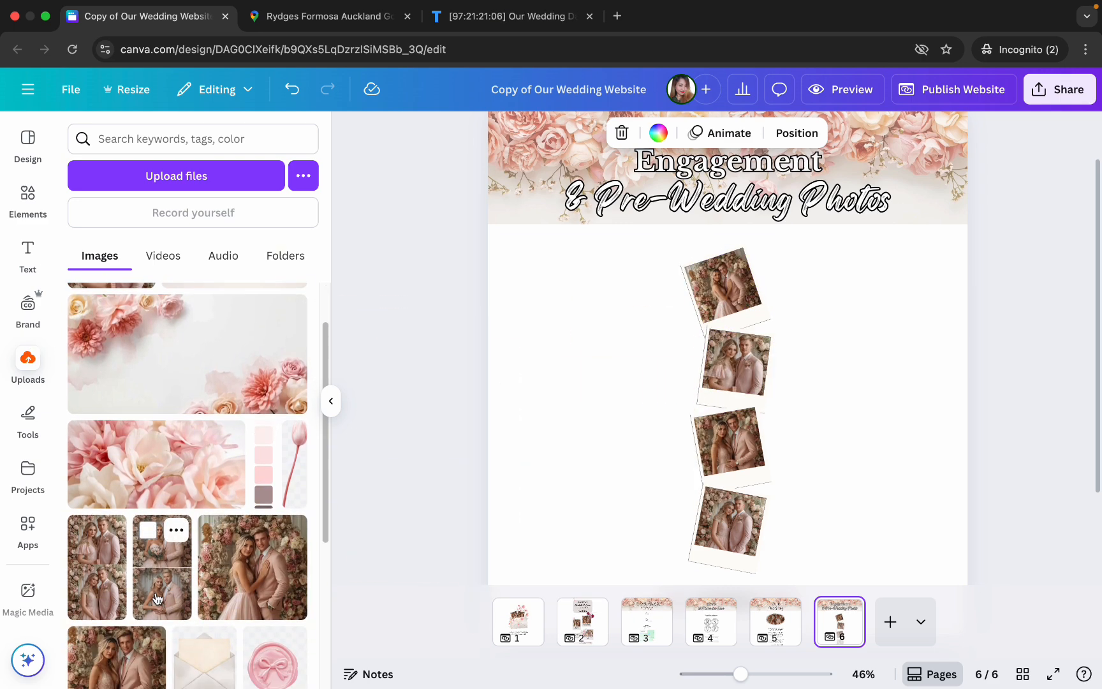
{"action": "left_click_drag", "start_coordinate": [130, 652], "coordinate": [732, 449]}
{"action": "left_click", "coordinate": [330, 400]}
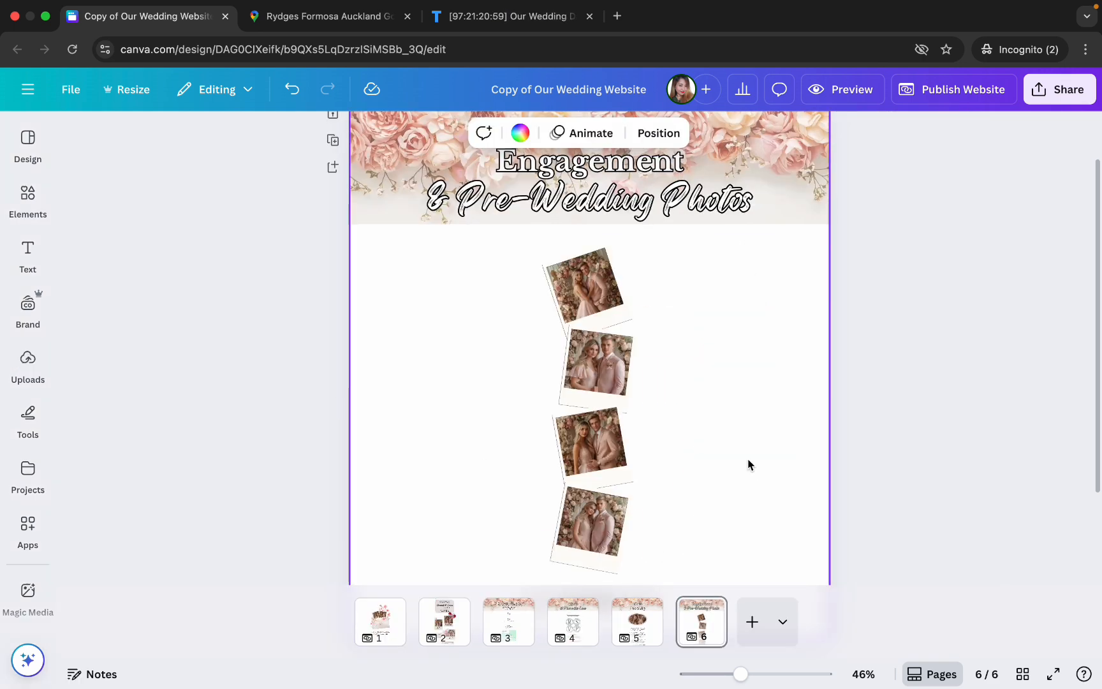
- Preview the website, follow the envelope and story card links, return with the Go Back link and close the preview
{"action": "left_click_drag", "start_coordinate": [740, 674], "coordinate": [737, 675]}
{"action": "left_click", "coordinate": [840, 91]}
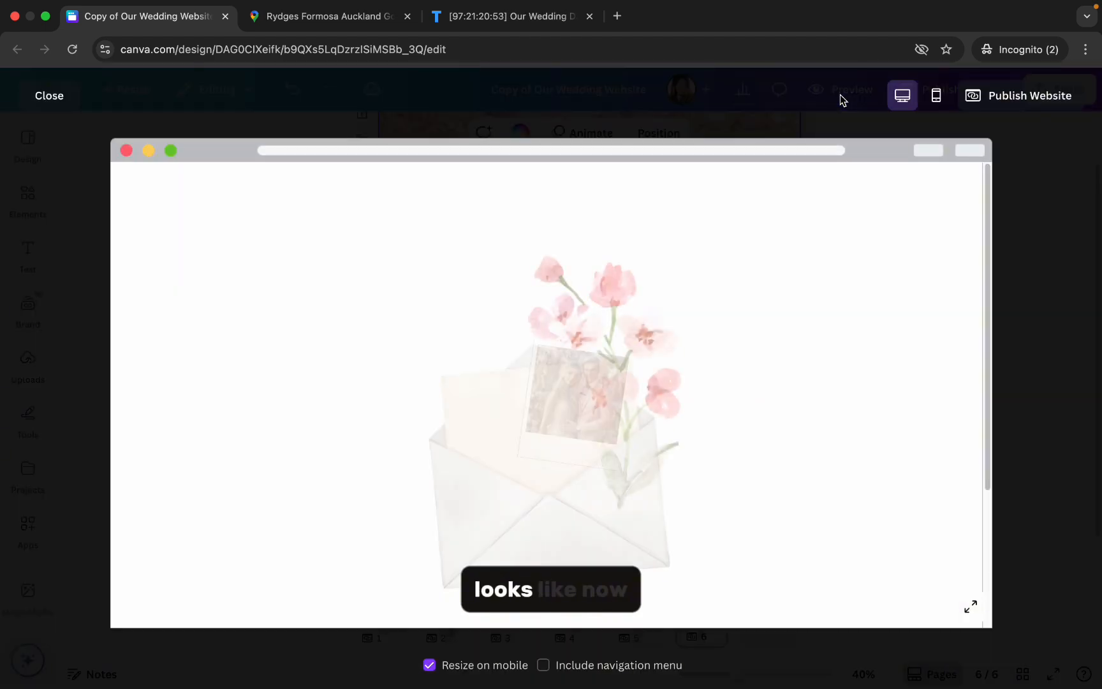
{"action": "left_click", "coordinate": [560, 519]}
{"action": "scroll", "coordinate": [737, 479], "scroll_direction": "down", "scroll_amount": 3}
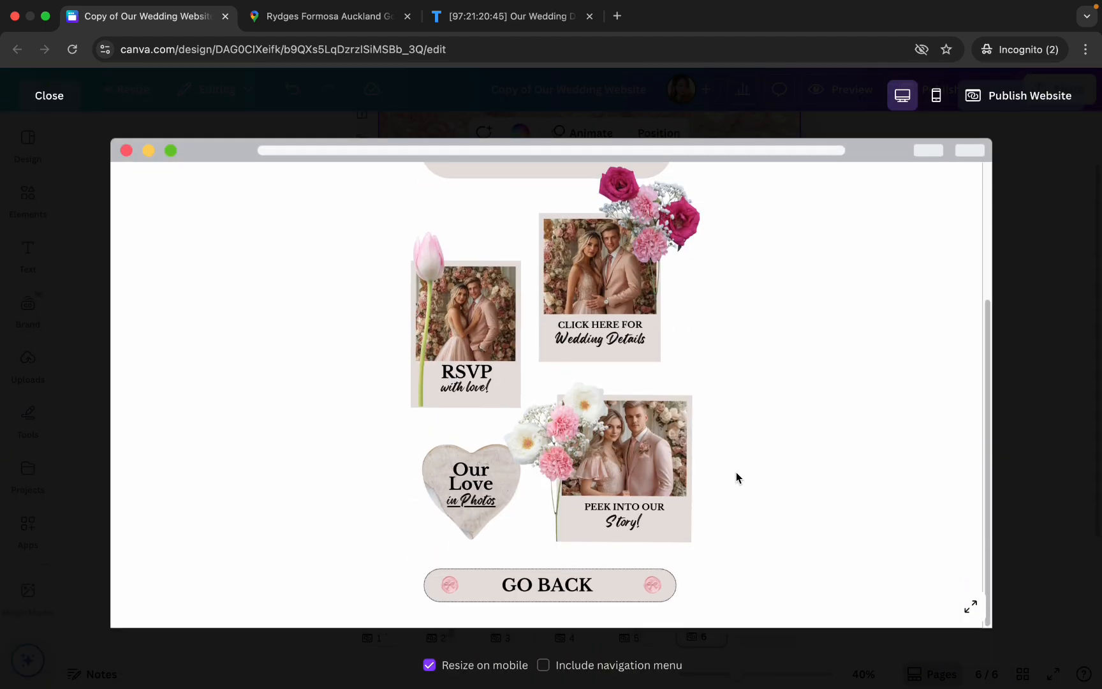
{"action": "left_click", "coordinate": [676, 516]}
{"action": "scroll", "coordinate": [749, 445], "scroll_direction": "down", "scroll_amount": 8}
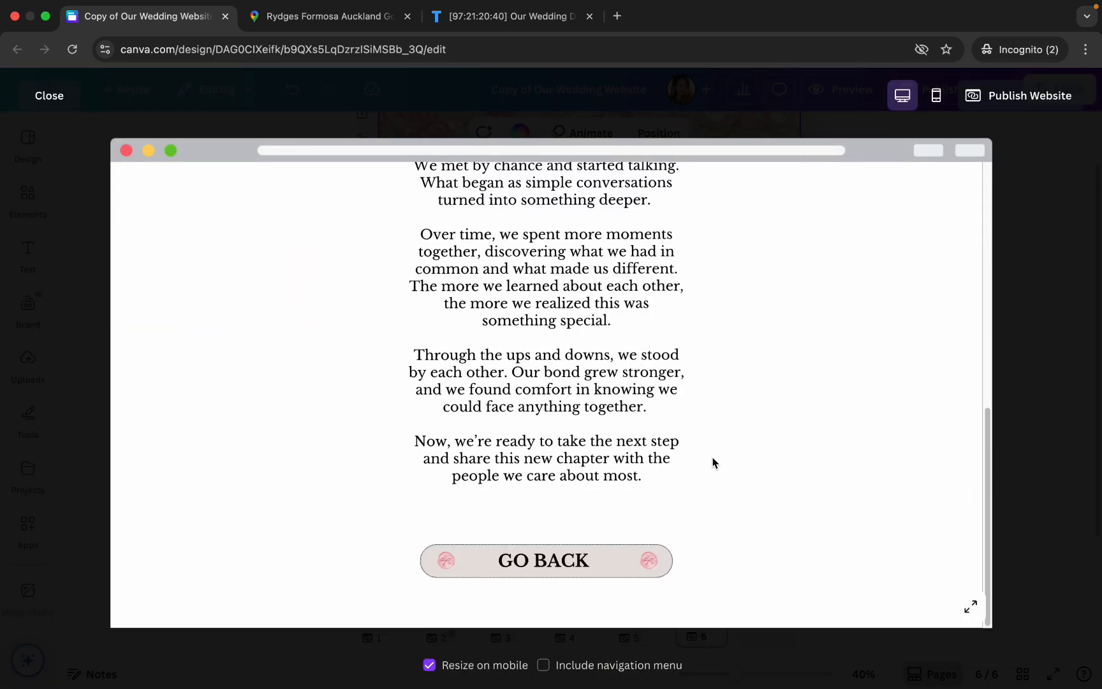
{"action": "left_click", "coordinate": [620, 563]}
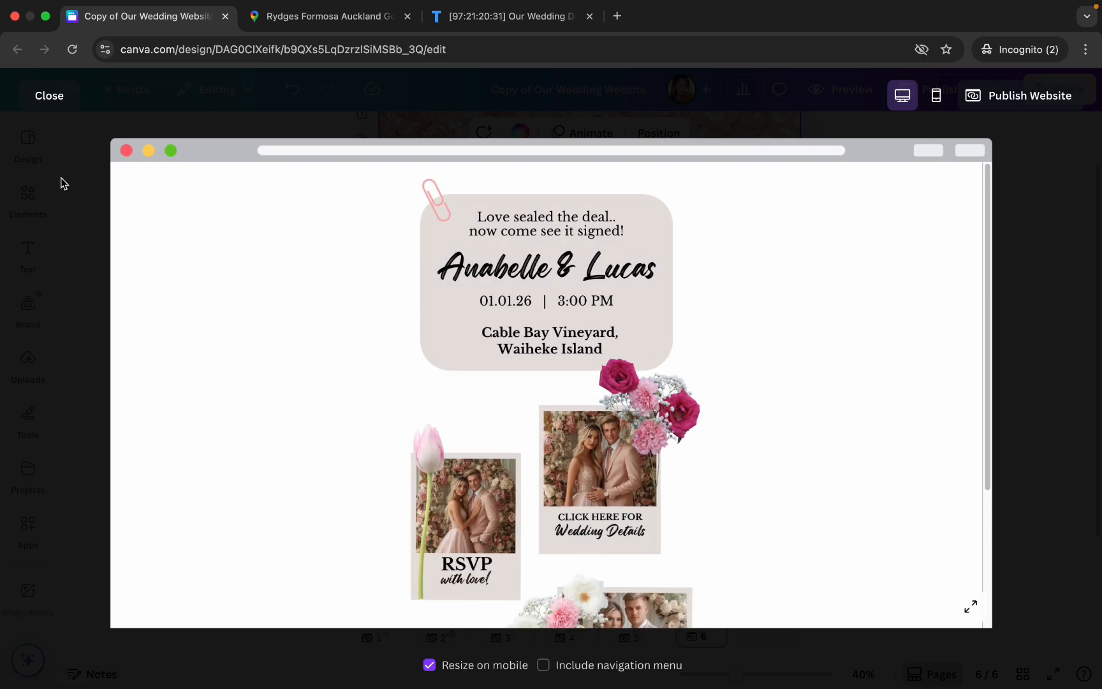
{"action": "left_click", "coordinate": [52, 98]}
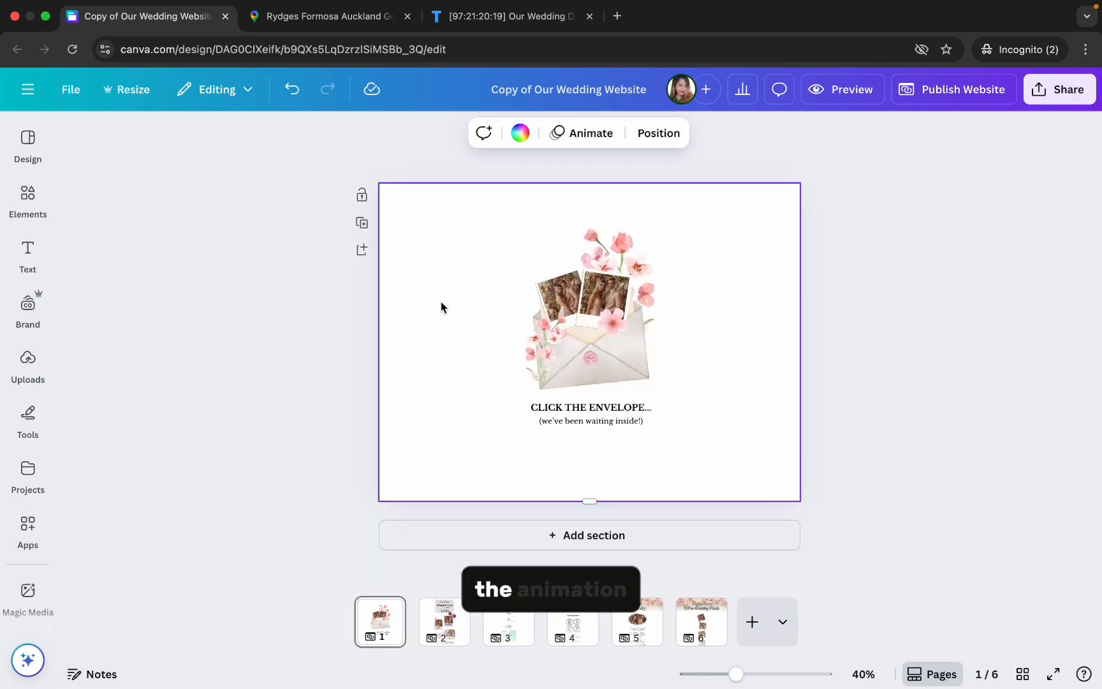
- Select all elements on the envelope page and browse their animation styles, including Breathe
{"action": "left_click_drag", "start_coordinate": [465, 244], "coordinate": [699, 439]}
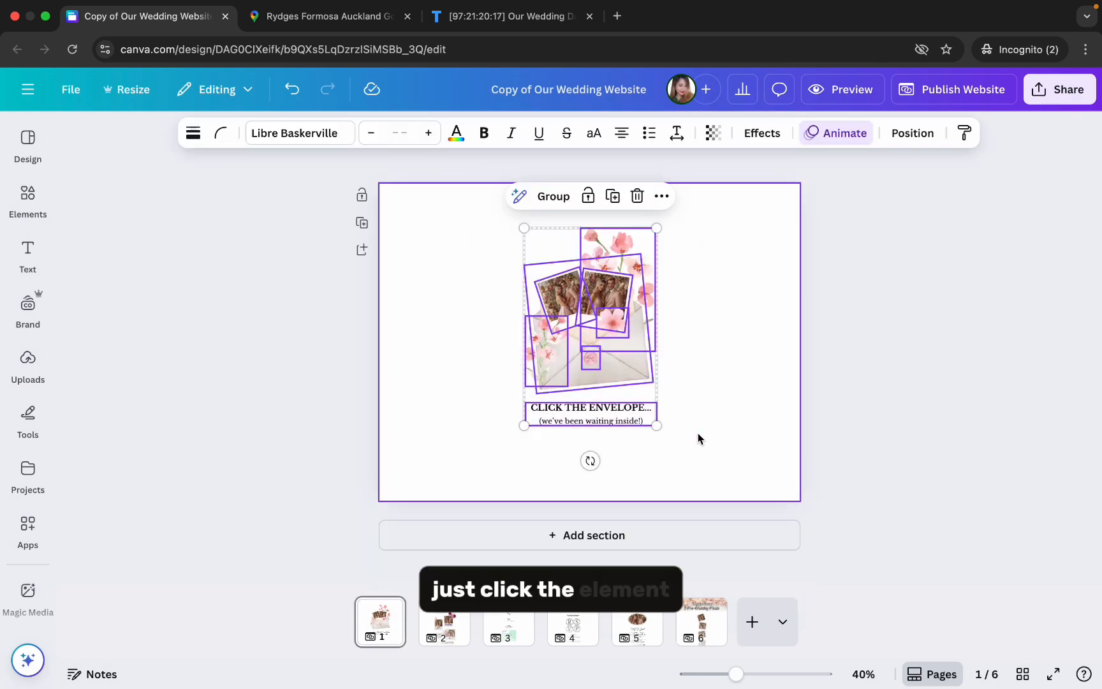
{"action": "left_click", "coordinate": [836, 133]}
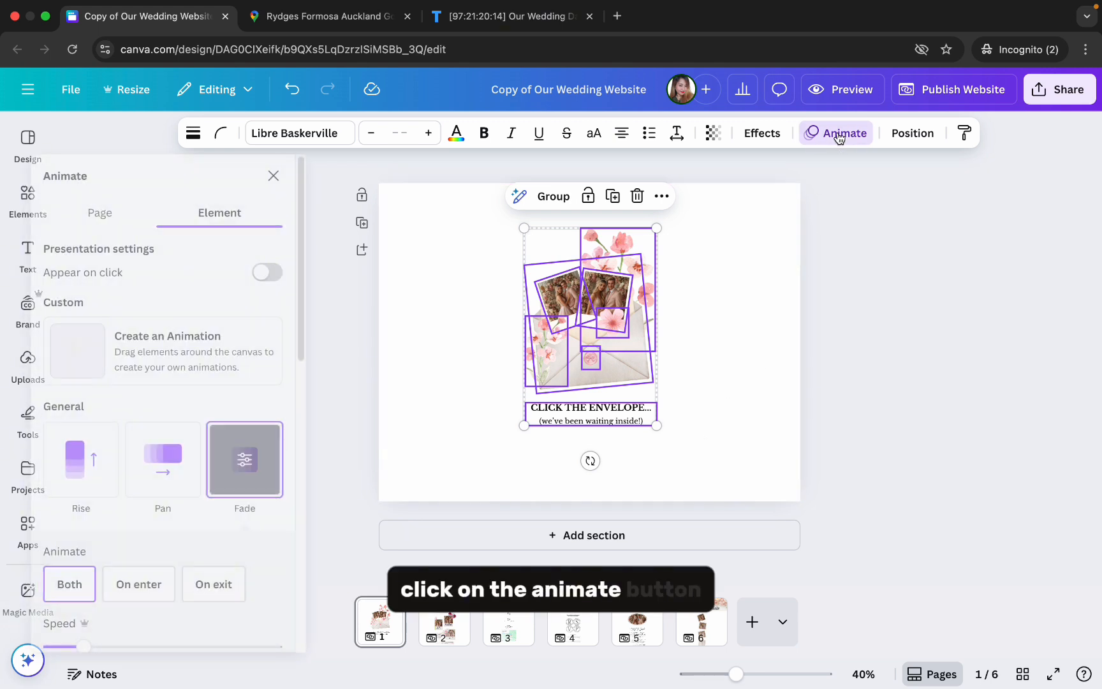
{"action": "left_click_drag", "start_coordinate": [326, 204], "coordinate": [328, 407]}
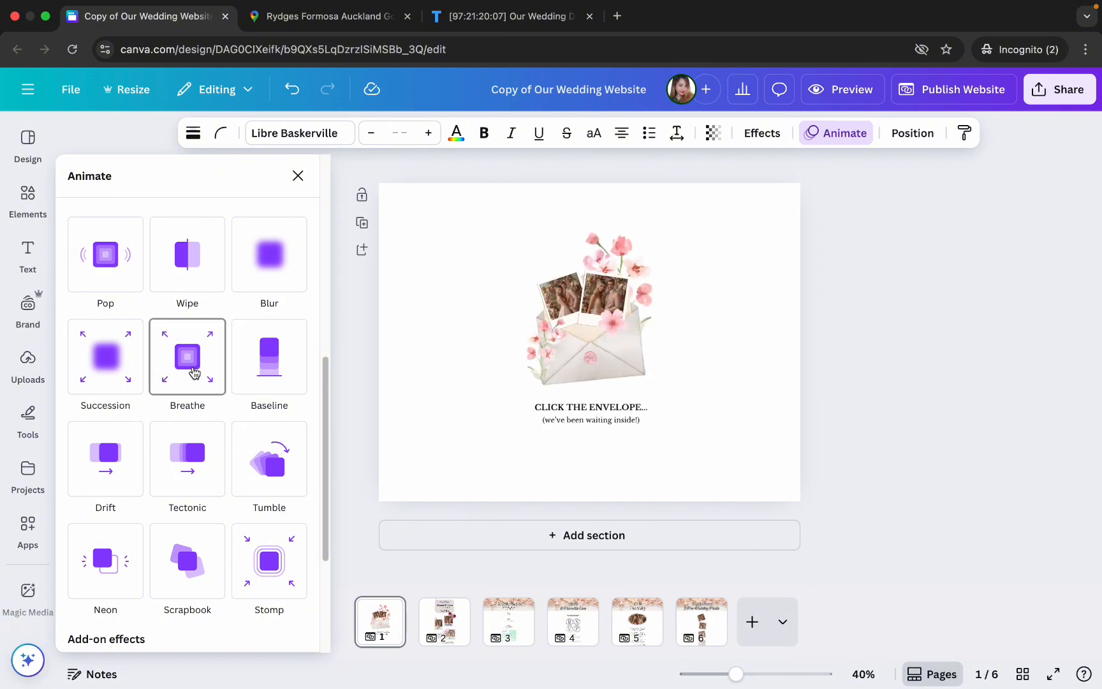
{"action": "left_click", "coordinate": [786, 300]}
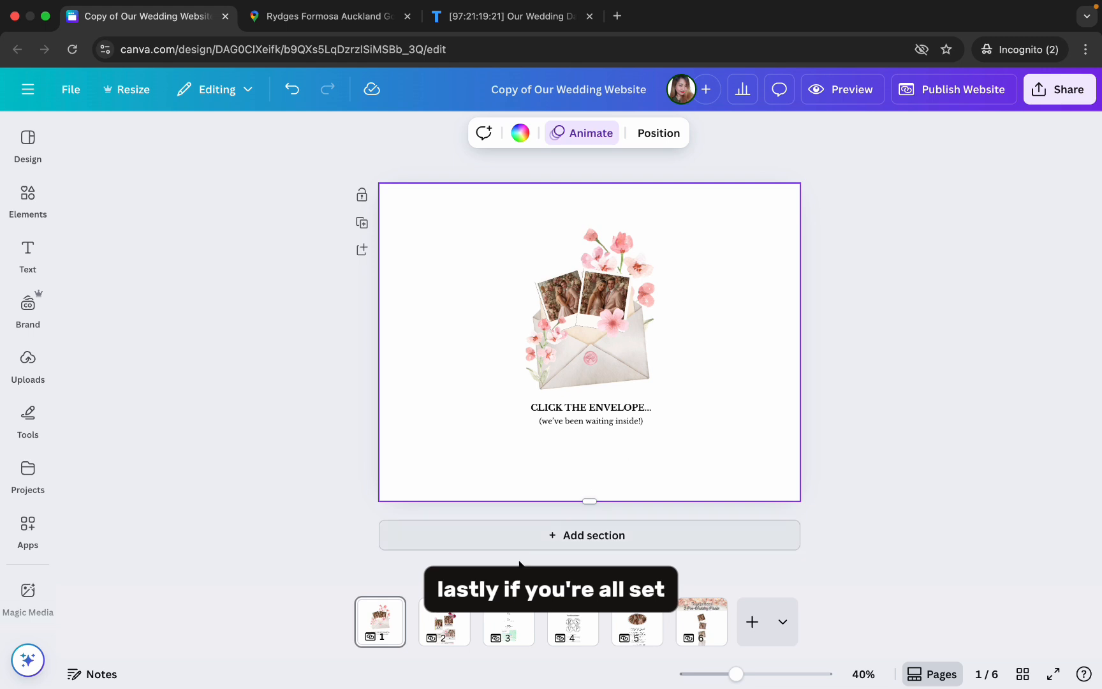
- Review pages 2 to 6, return to the envelope page and open the website publishing options
{"action": "left_click", "coordinate": [440, 633]}
{"action": "left_click", "coordinate": [507, 633]}
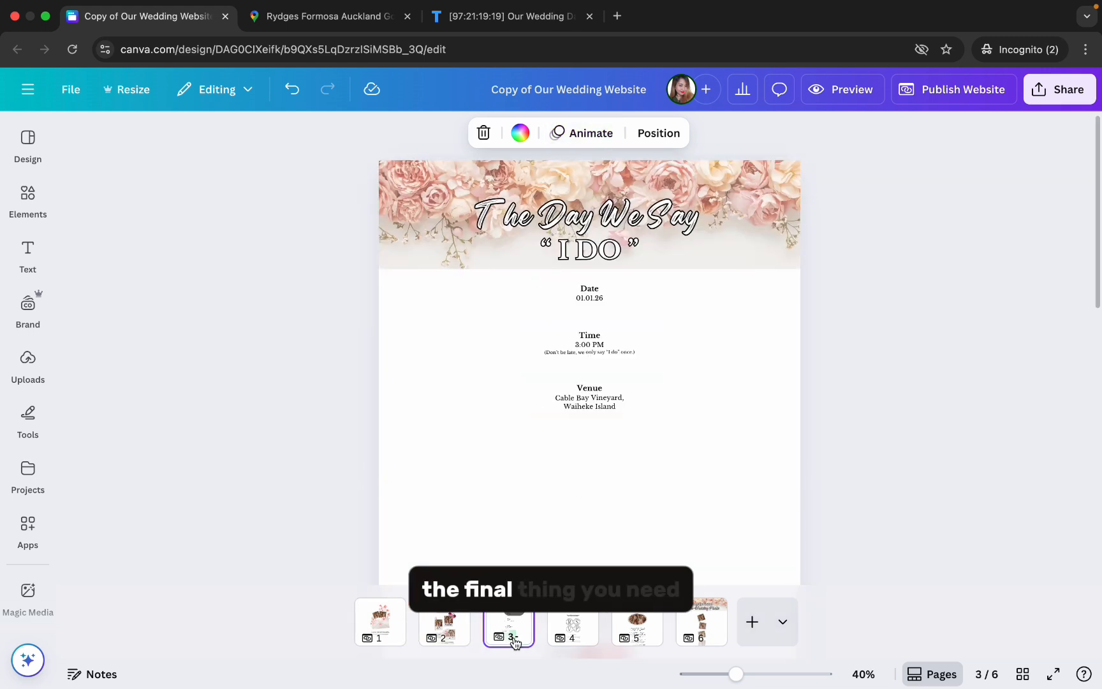
{"action": "left_click", "coordinate": [574, 637]}
{"action": "left_click", "coordinate": [644, 635]}
{"action": "left_click", "coordinate": [689, 635]}
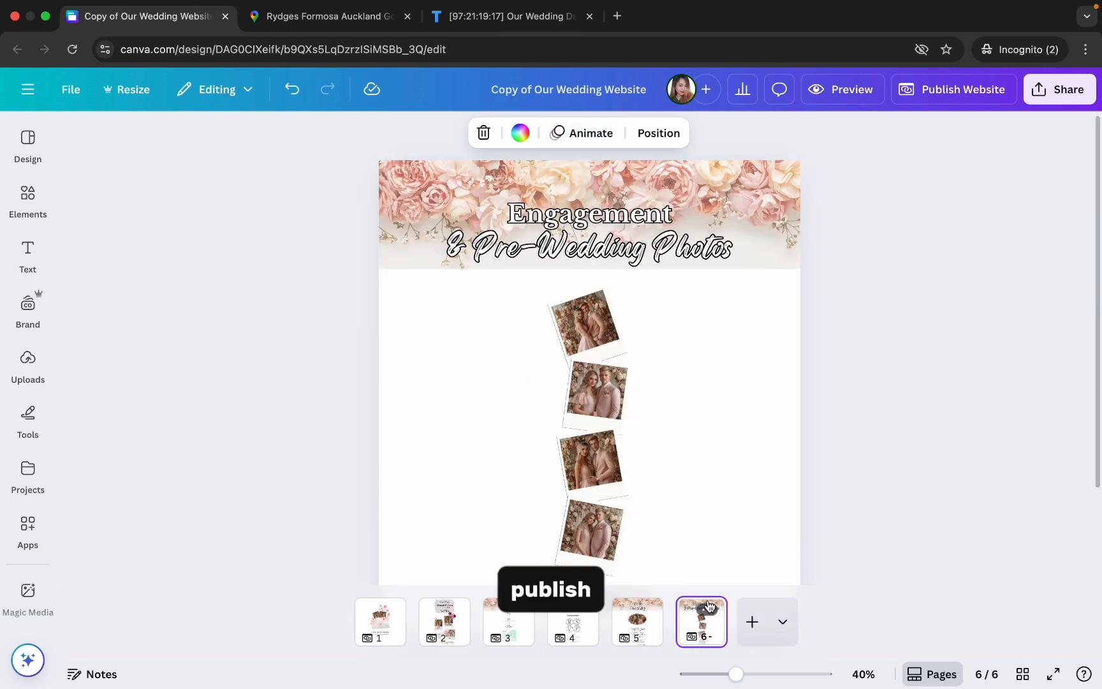
{"action": "left_click", "coordinate": [380, 622]}
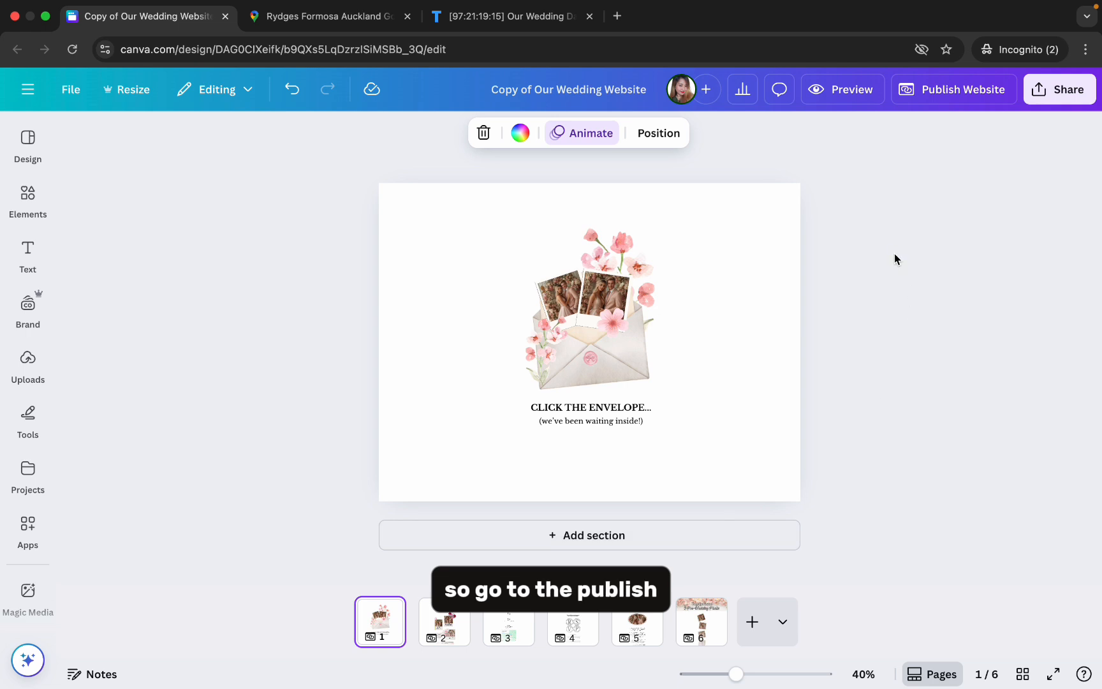
{"action": "left_click", "coordinate": [961, 93]}
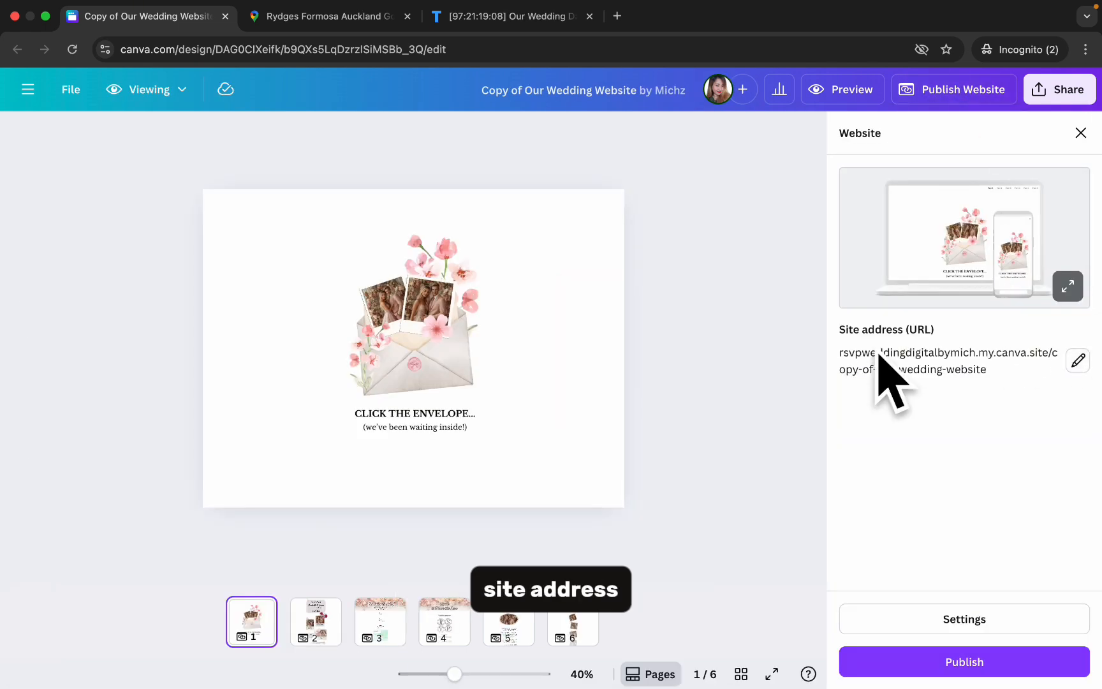
- Change the ending of the site address to ourweddingday and publish the website
{"action": "left_click", "coordinate": [1073, 370]}
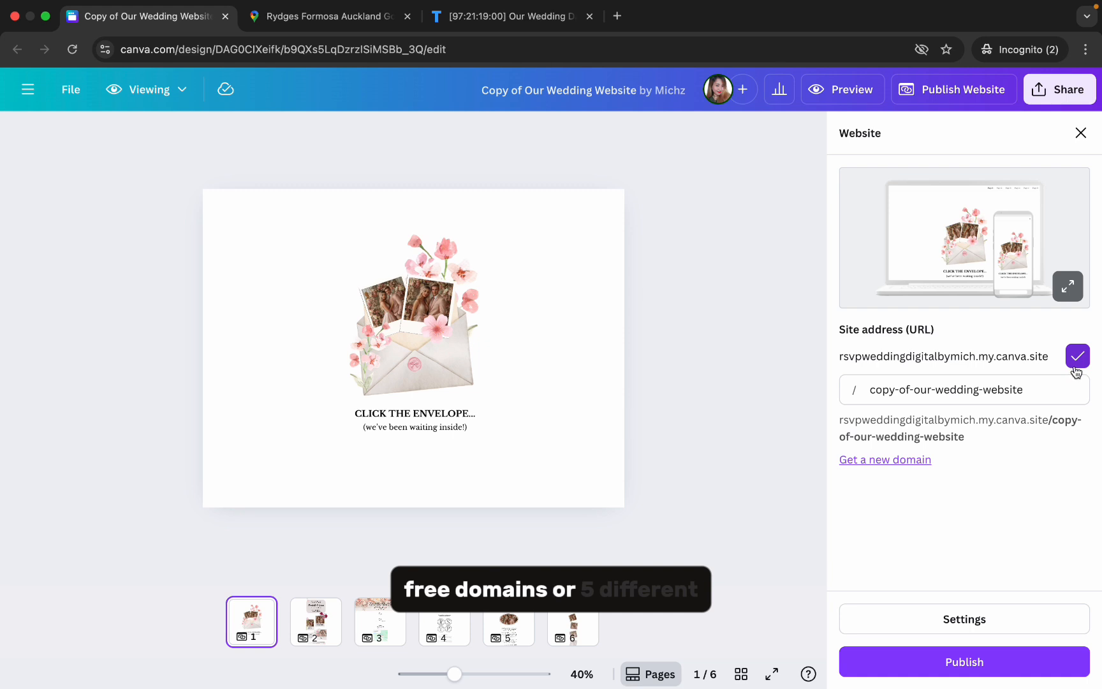
{"action": "left_click_drag", "start_coordinate": [1043, 389], "coordinate": [873, 390]}
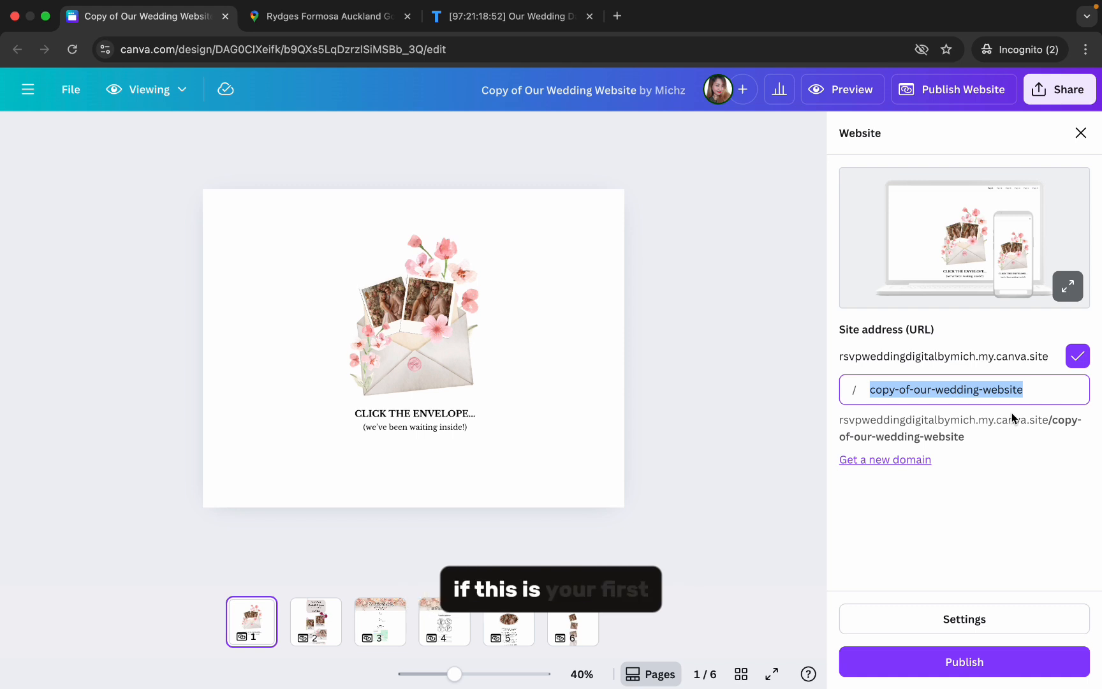
{"action": "type", "text": "ourweddingday"}
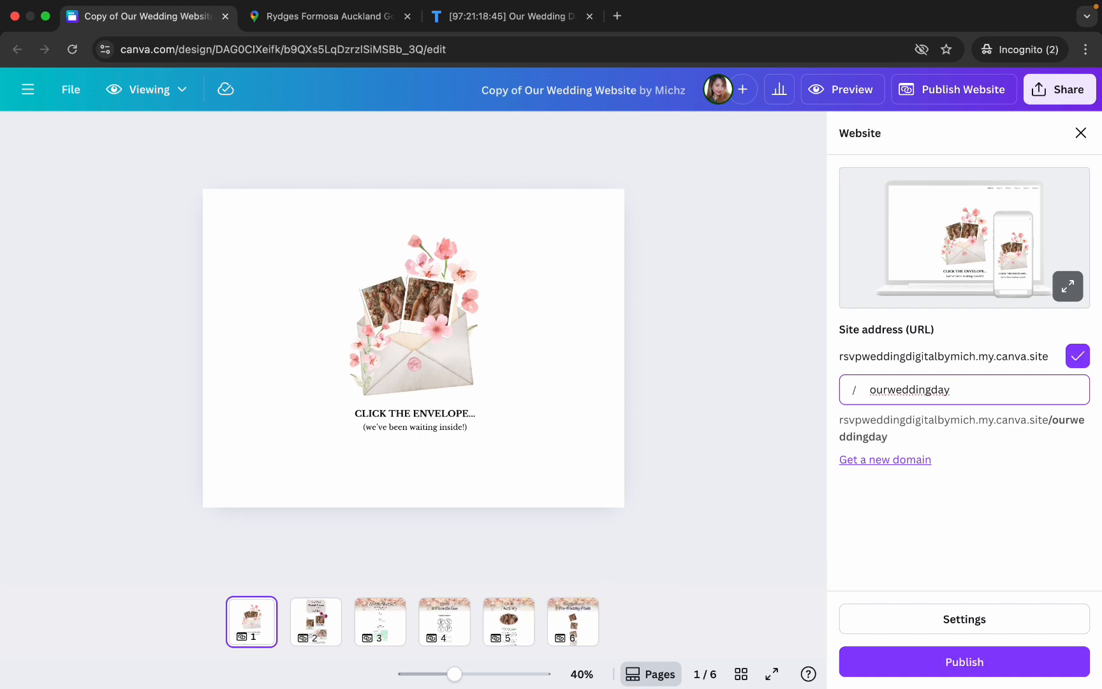
{"action": "left_click", "coordinate": [1015, 663]}
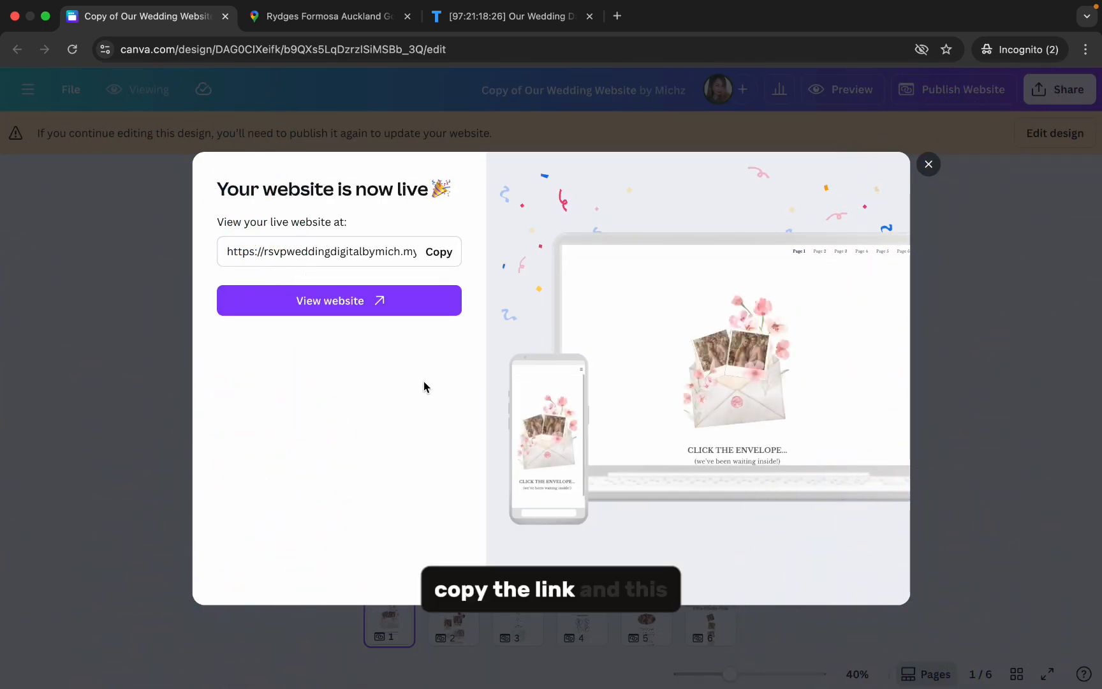
- Copy the published website's link, open the live site and go through pages 2 to 6 with its navigation menu
{"action": "left_click", "coordinate": [433, 253]}
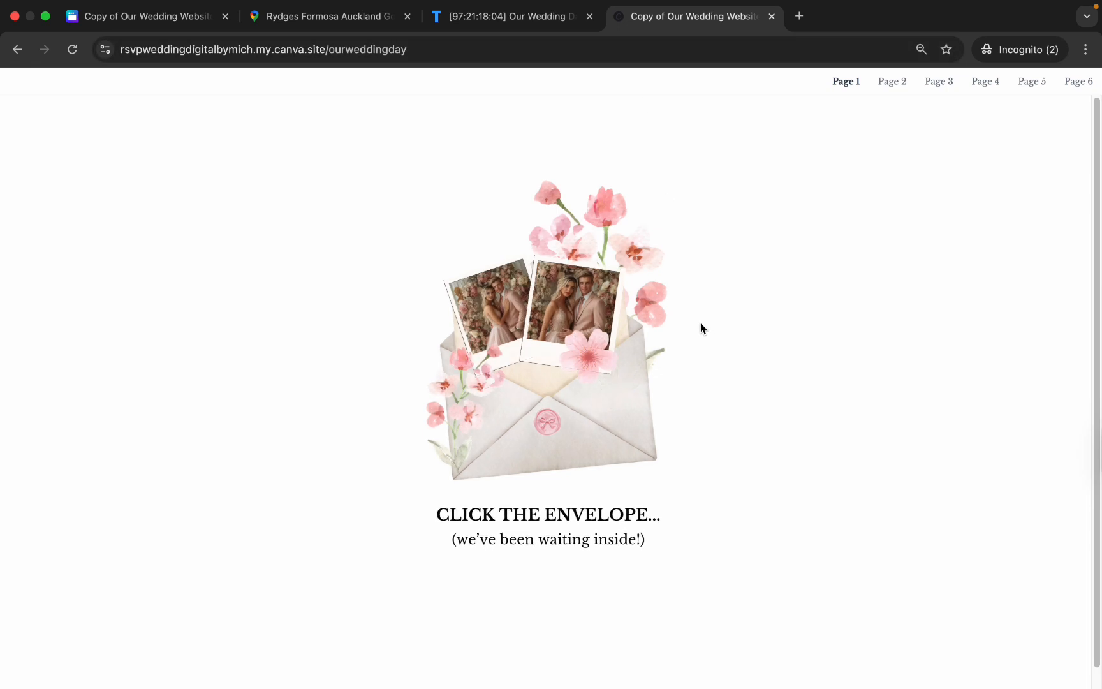
{"action": "left_click", "coordinate": [883, 86]}
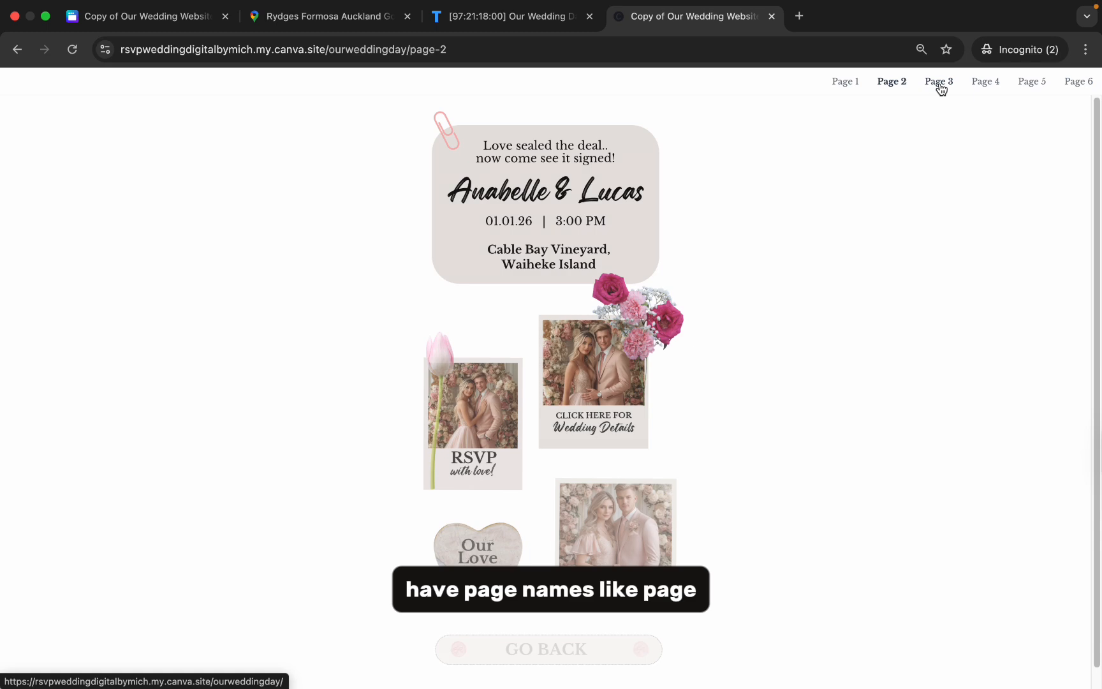
{"action": "left_click", "coordinate": [940, 86]}
{"action": "left_click", "coordinate": [986, 85]}
{"action": "left_click", "coordinate": [1042, 86]}
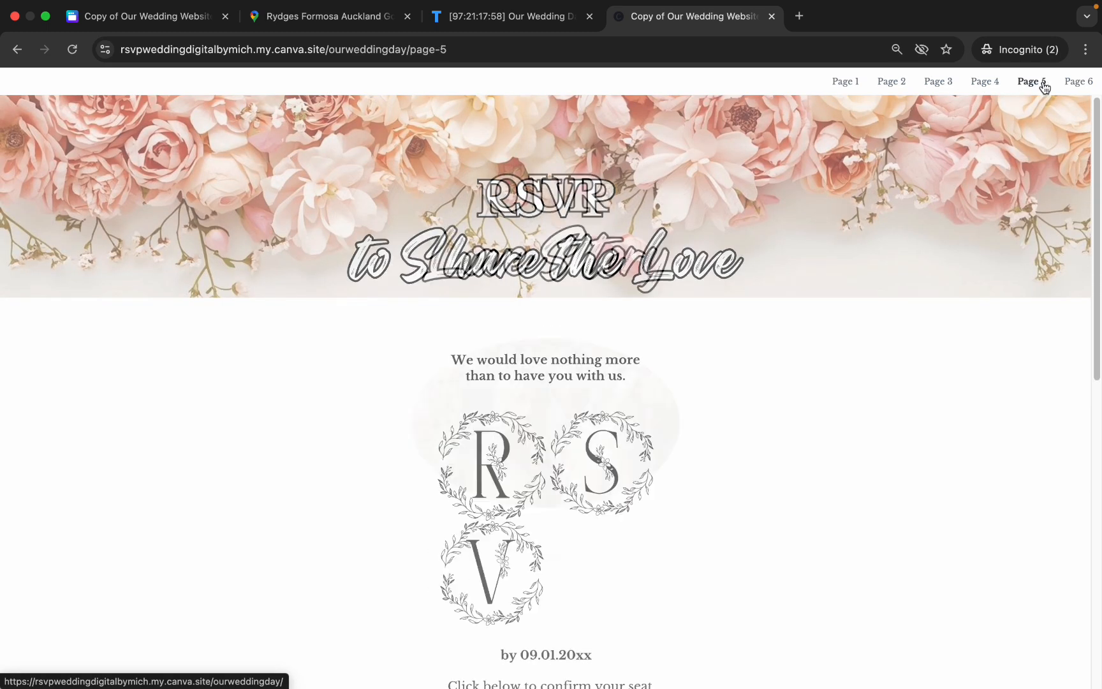
{"action": "left_click", "coordinate": [1076, 82]}
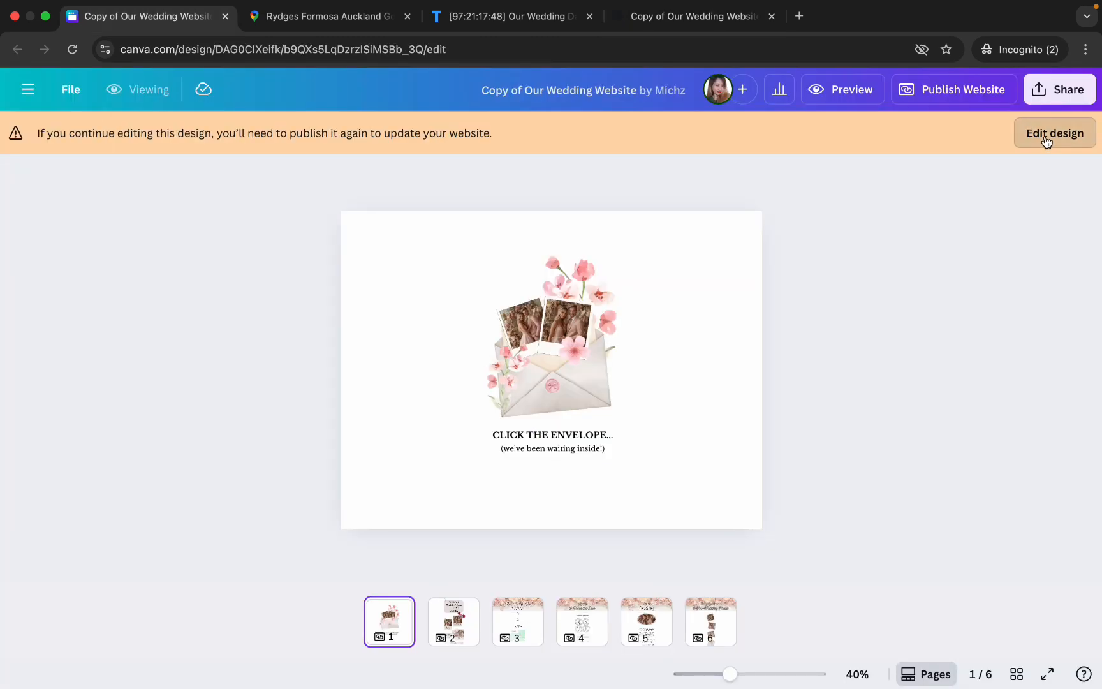
- Return to editing the design, exclude the navigation menu in the website preview and close the preview
{"action": "left_click", "coordinate": [1047, 136]}
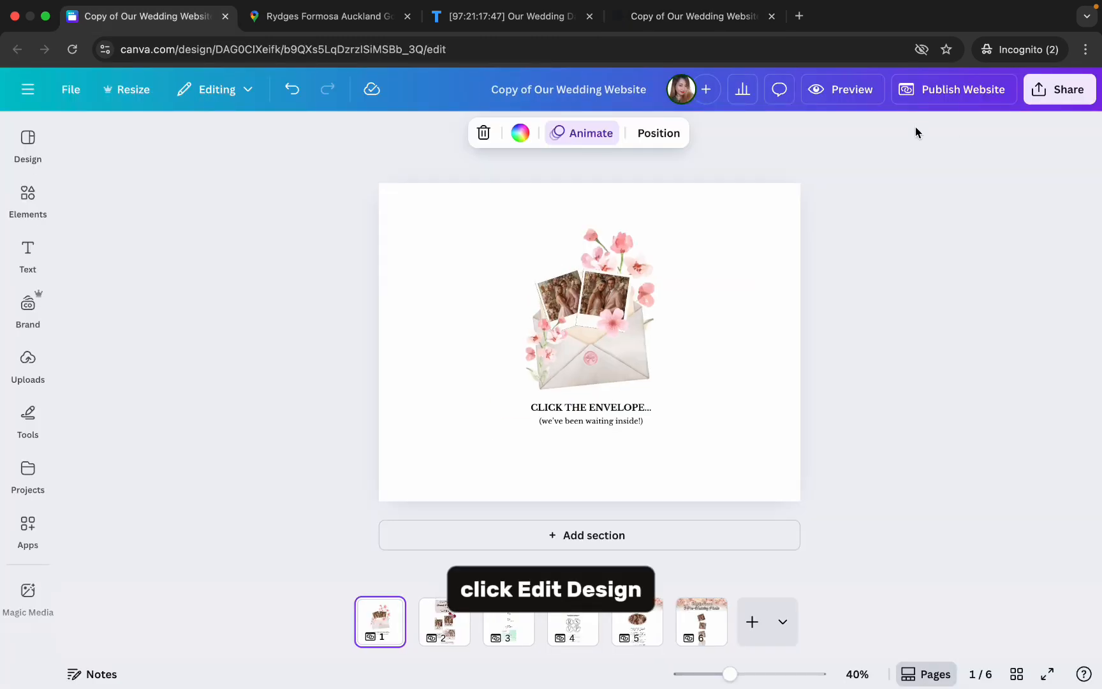
{"action": "left_click", "coordinate": [843, 100]}
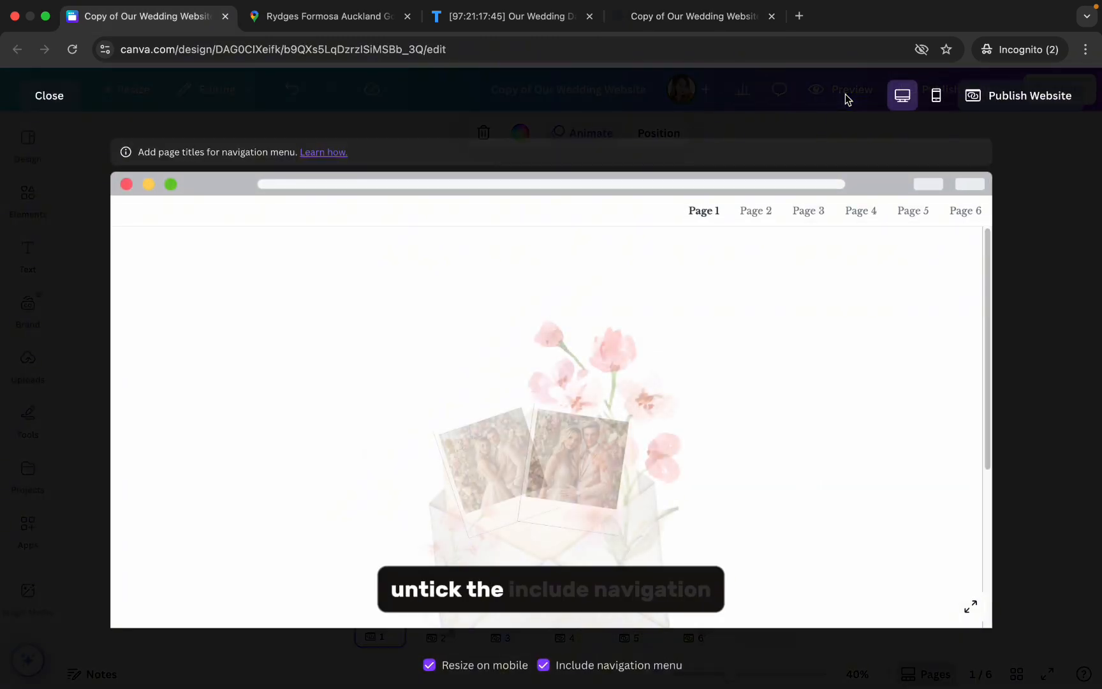
{"action": "left_click", "coordinate": [544, 667]}
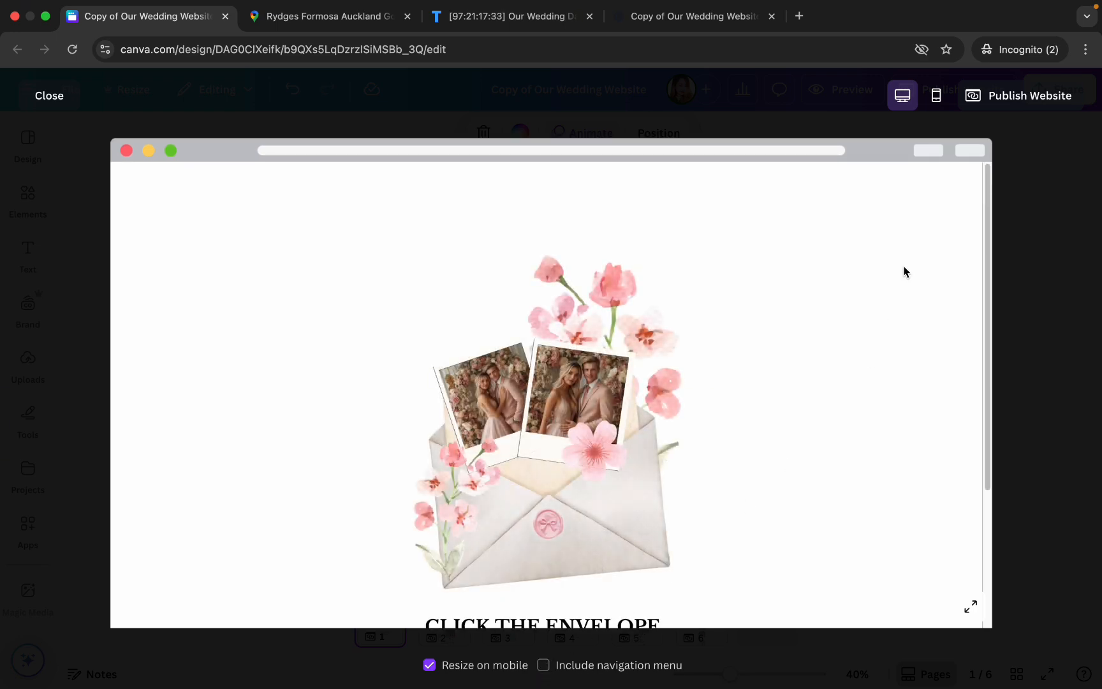
{"action": "left_click", "coordinate": [48, 99]}
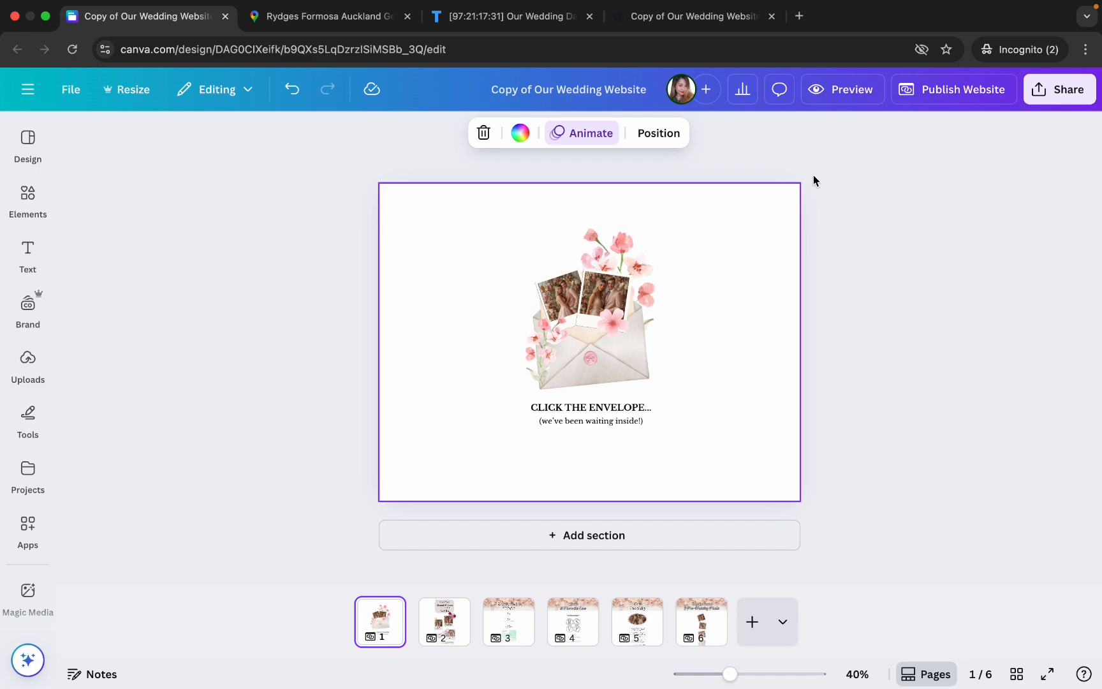
- Republish the website with the updated settings and copy its live link
{"action": "left_click", "coordinate": [946, 94]}
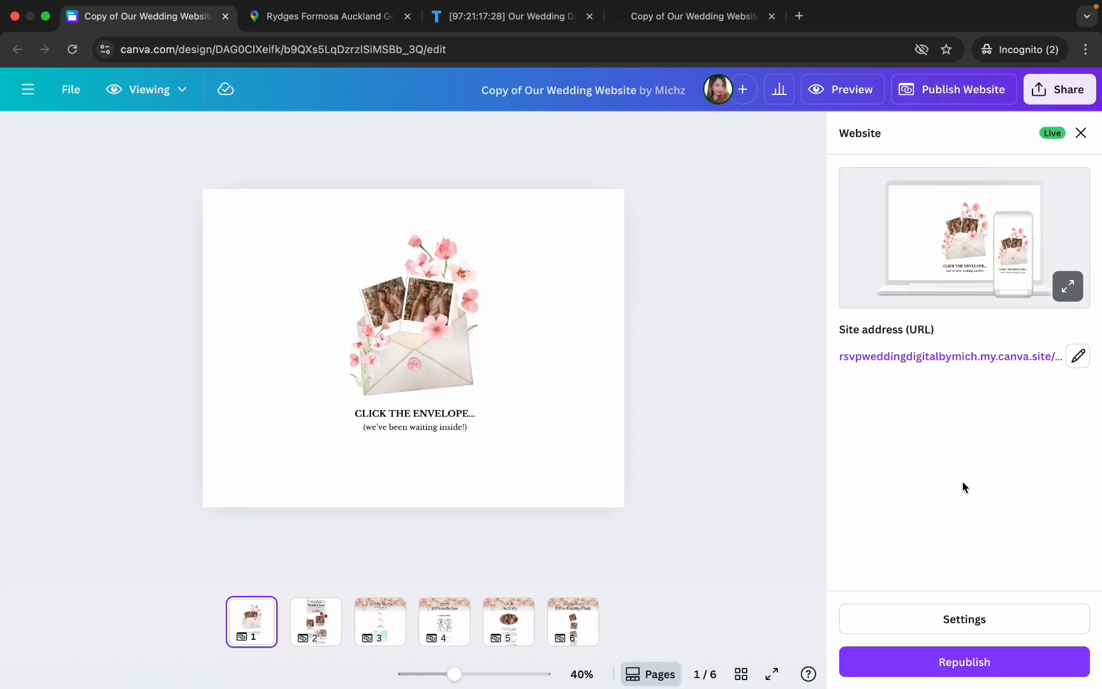
{"action": "left_click", "coordinate": [954, 664]}
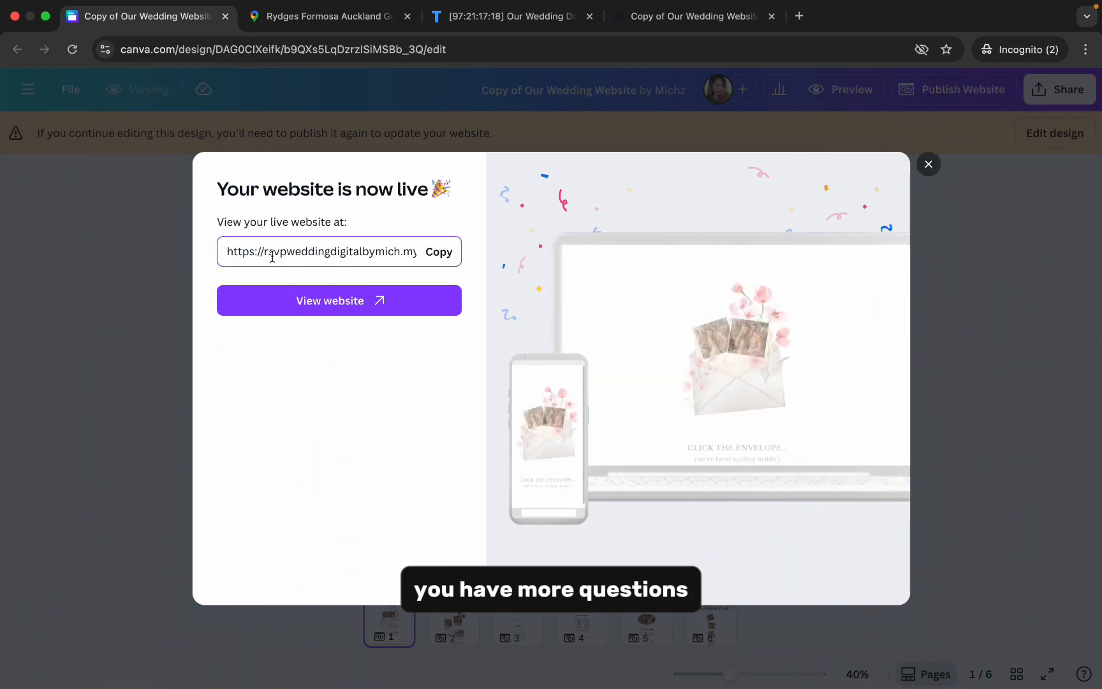
{"action": "left_click", "coordinate": [439, 253]}
- Switch to the browser tab with the live website and load the copied ourweddingday link there
{"action": "left_click", "coordinate": [692, 16]}
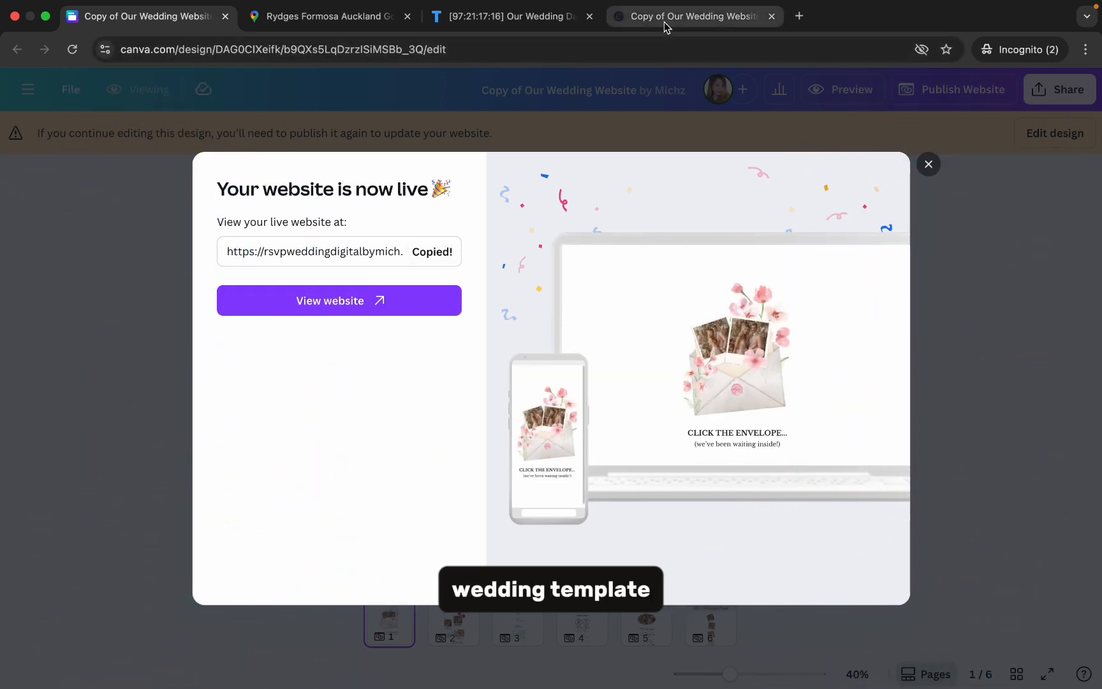
{"action": "left_click", "coordinate": [669, 49]}
{"action": "key", "text": "super+v"}
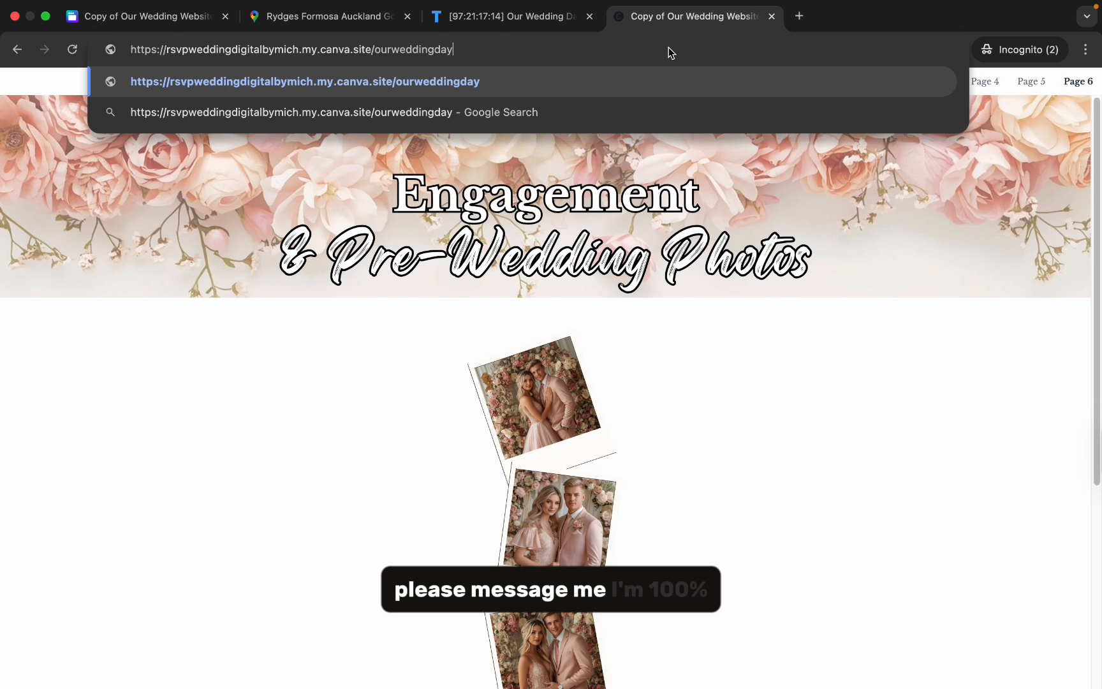
{"action": "key", "text": "Return"}
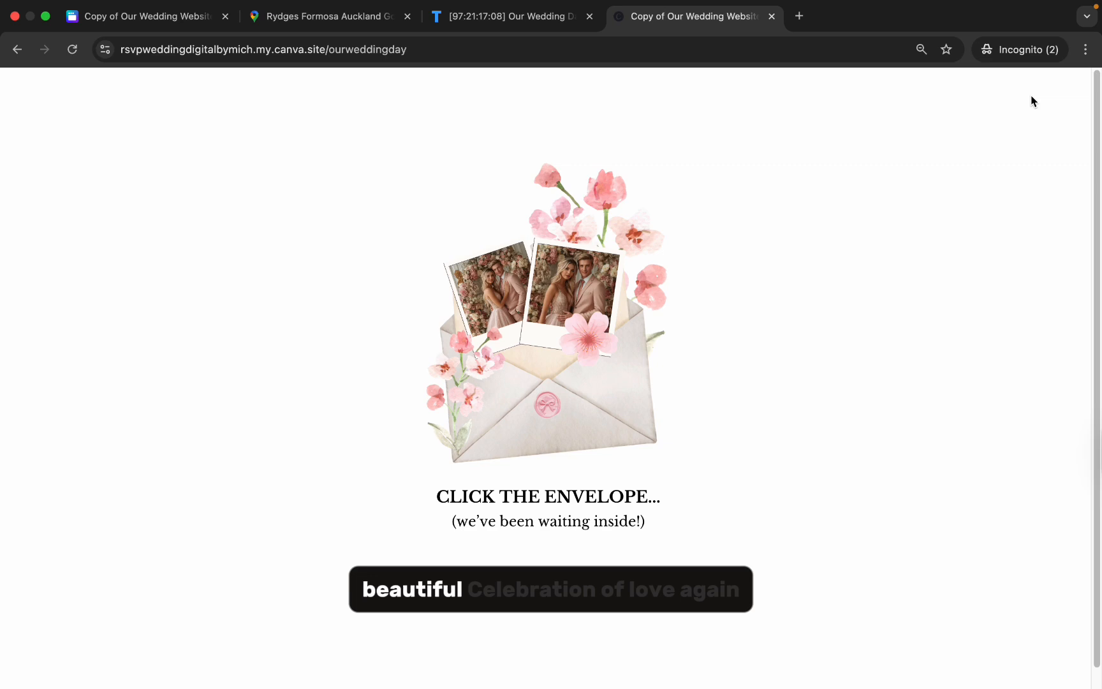
- Follow the envelope and Our Love in Photos links on the live site, view the photos and return with Go Back
{"action": "left_click", "coordinate": [595, 421]}
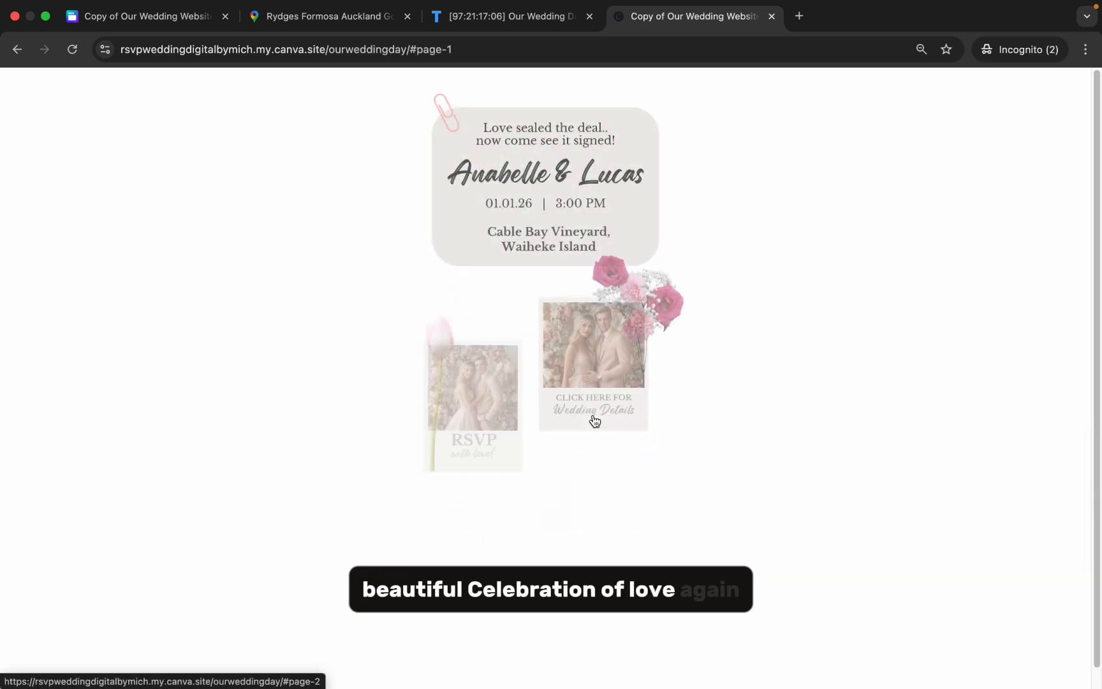
{"action": "left_click", "coordinate": [497, 523]}
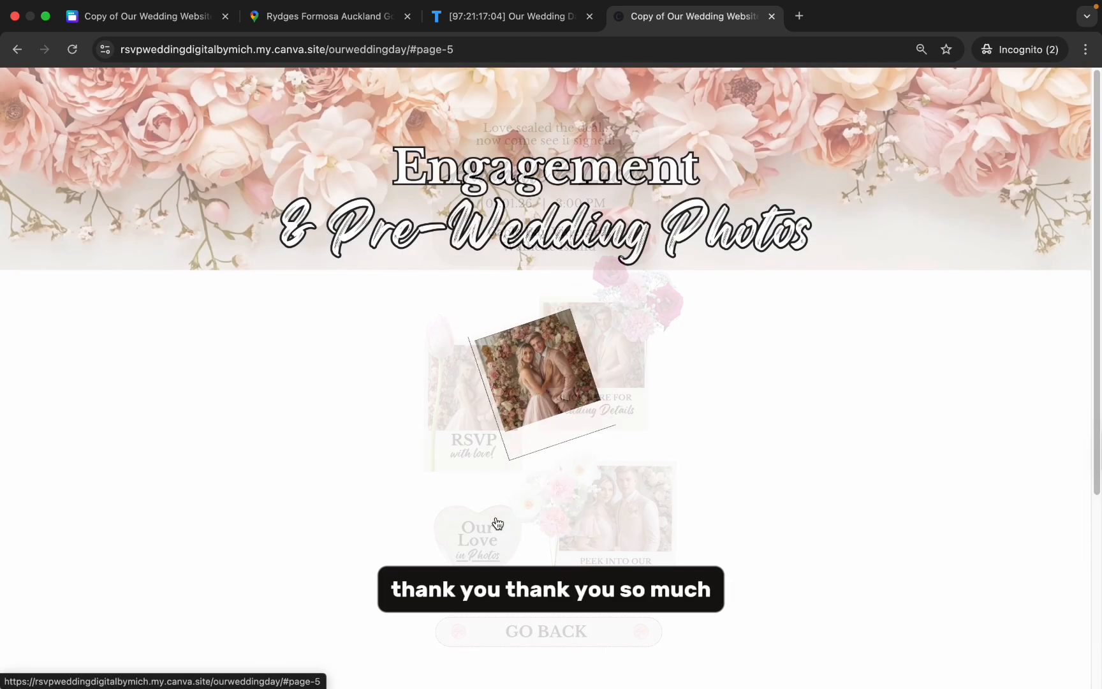
{"action": "scroll", "coordinate": [735, 427], "scroll_direction": "down", "scroll_amount": 3}
{"action": "scroll", "coordinate": [735, 432], "scroll_direction": "down", "scroll_amount": 1}
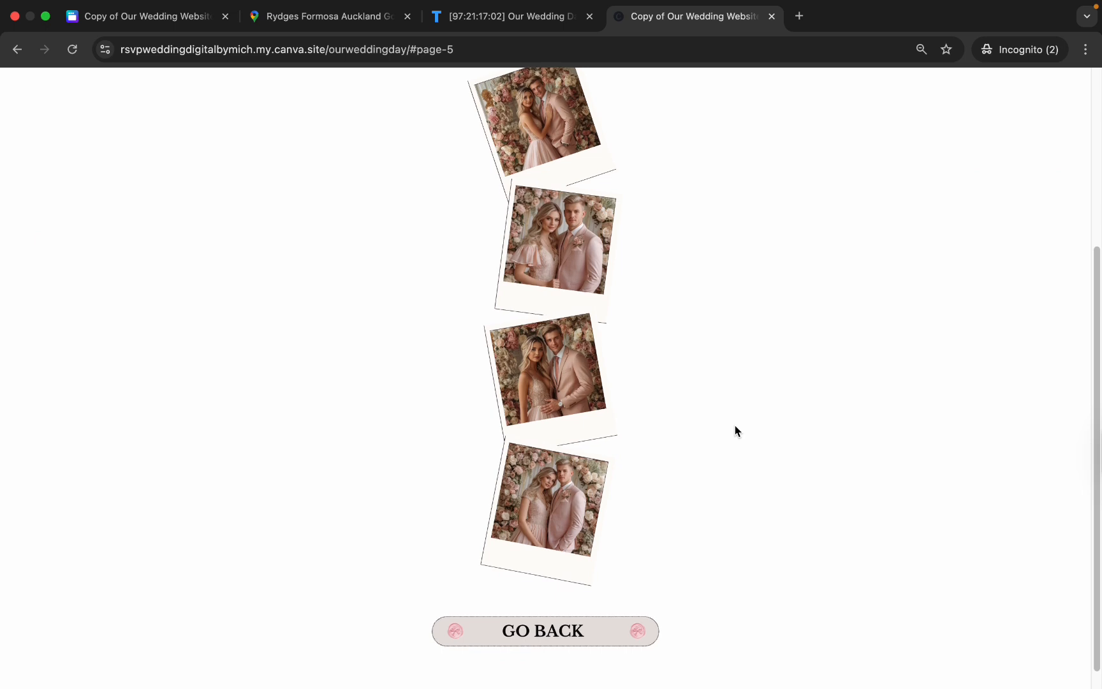
{"action": "left_click", "coordinate": [596, 638]}
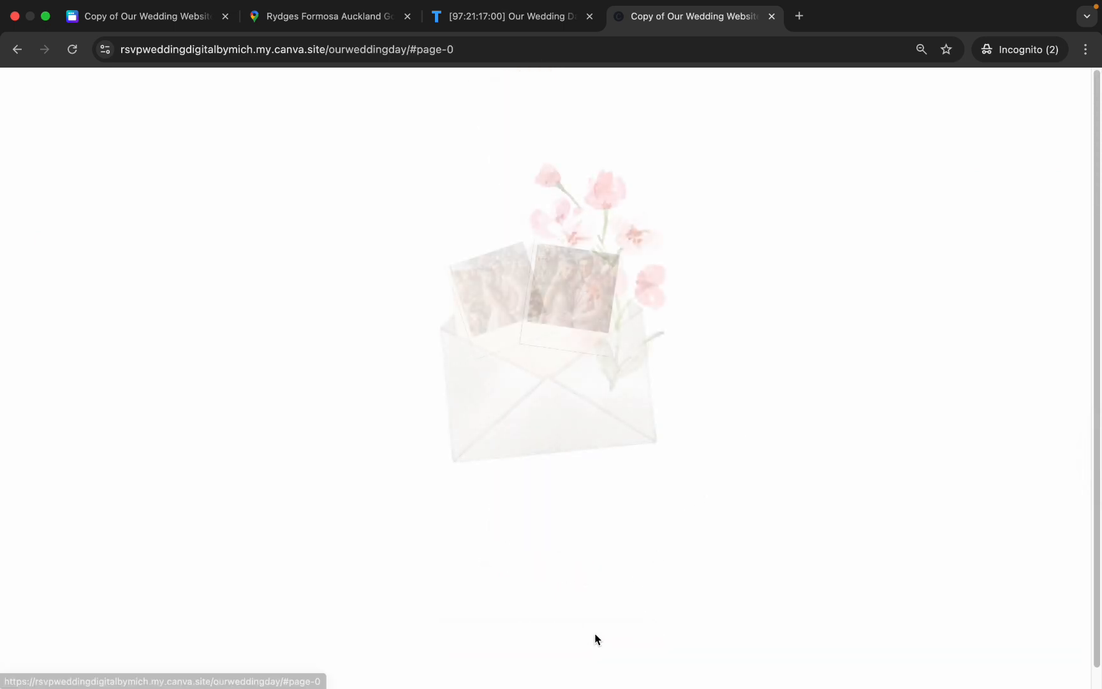